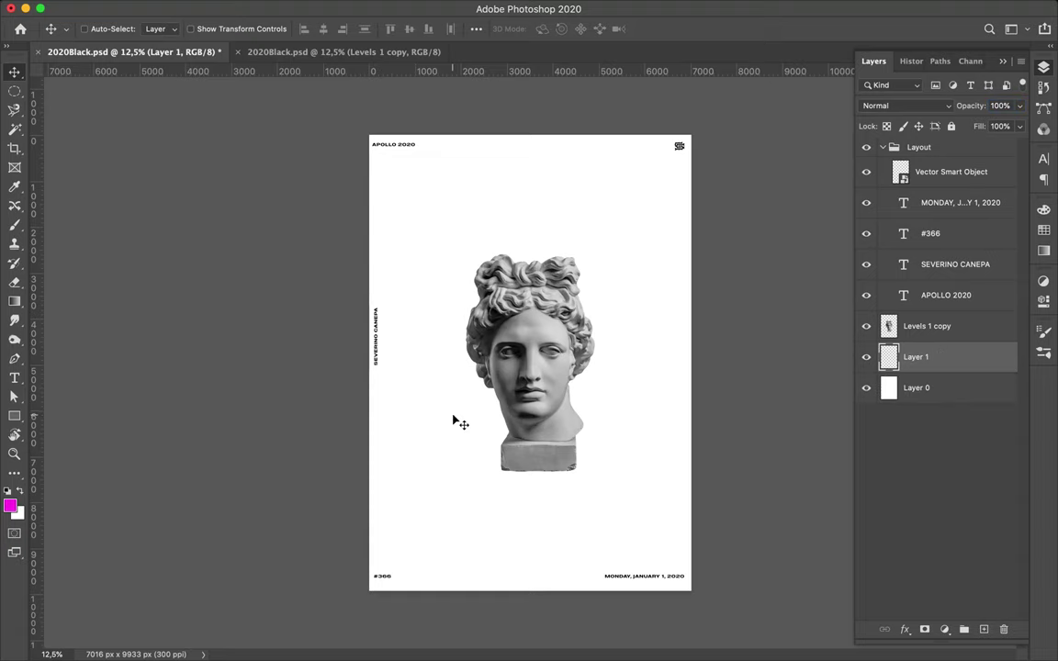
# Draw a small black square, add a white copy beside it, and merge the pair
pyautogui.press('u')
pyautogui.scroll(3, 349, 472)
pyautogui.moveTo(349, 472); pyautogui.dragTo(289, 487)
pyautogui.press('u')
pyautogui.click(197, 28)
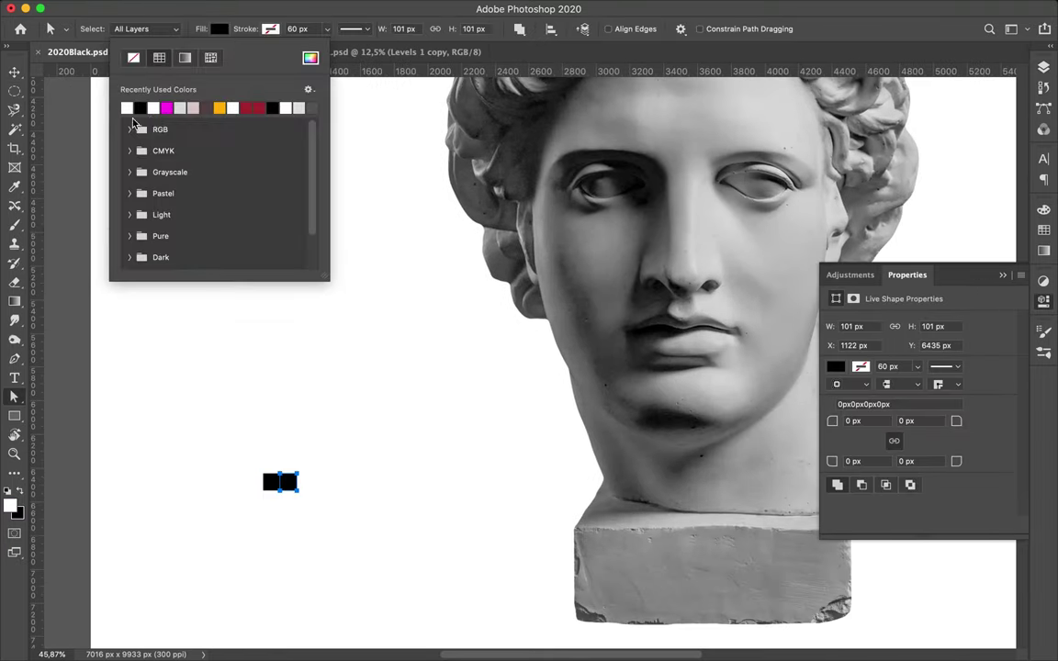
pyautogui.click(147, 107)
pyautogui.press('v')
pyautogui.click(1043, 70)
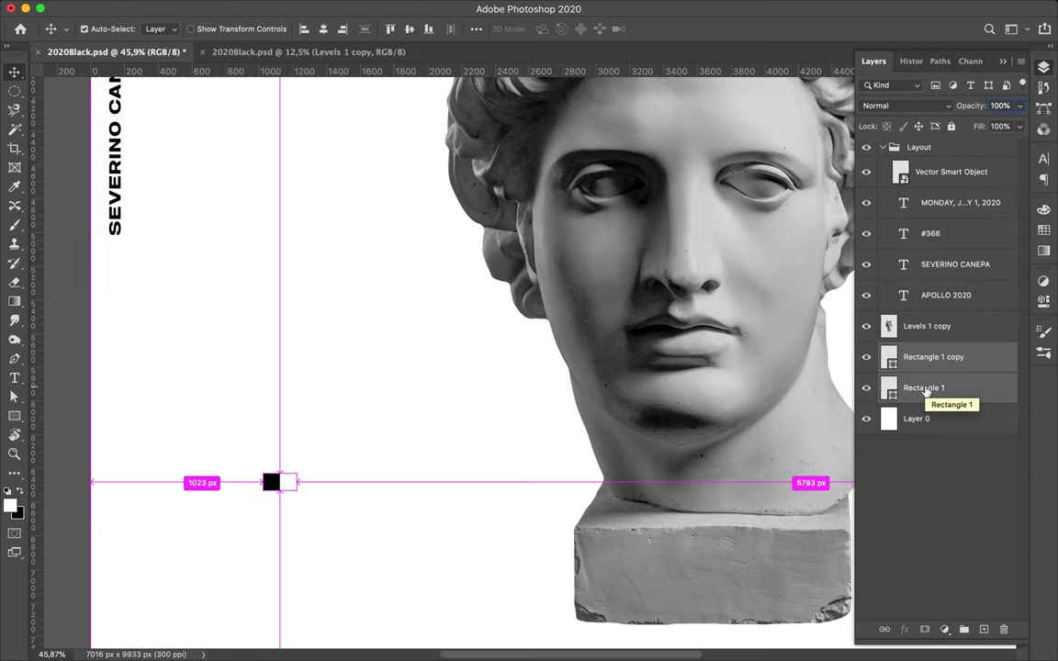
pyautogui.keyDown('shift'); pyautogui.click(939, 391); pyautogui.keyUp('shift')
pyautogui.rightClick(938, 390)
pyautogui.click(780, 453)
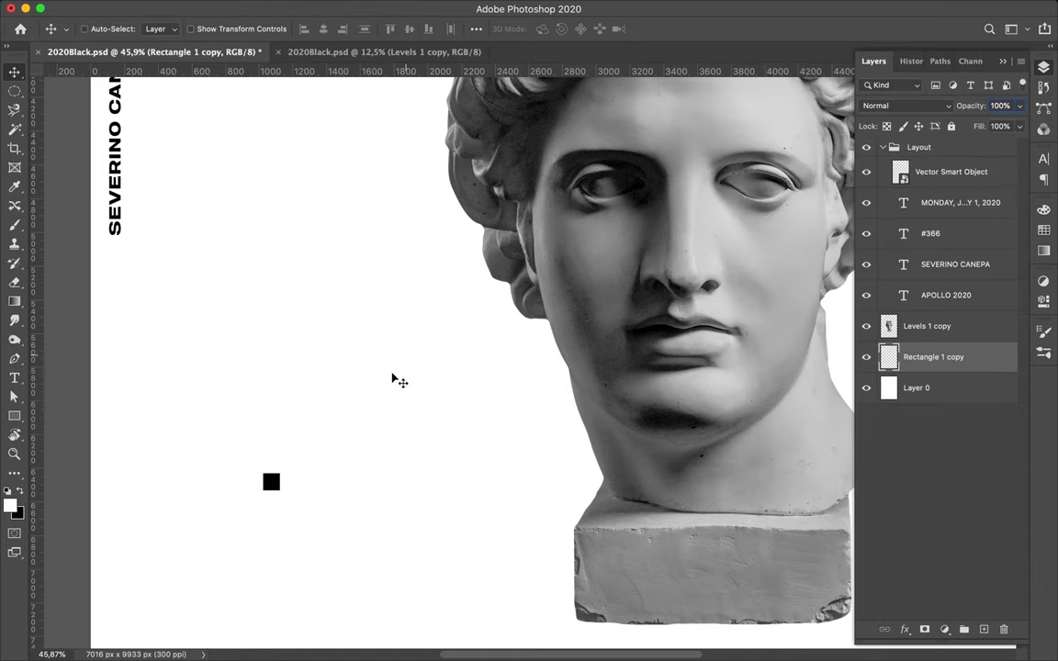
# Copy the square pair to the right and merge them into one row
pyautogui.moveTo(276, 485)
pyautogui.mouseDown()
pyautogui.moveTo(312, 489)
pyautogui.moveTo(220, 482)
pyautogui.moveTo(427, 487)
pyautogui.mouseUp()
pyautogui.keyDown('shift'); pyautogui.click(946, 386); pyautogui.keyUp('shift')
pyautogui.hotkey('ctrl', 'e')
pyautogui.keyDown('shift'); pyautogui.click(931, 387); pyautogui.keyUp('shift')
pyautogui.hotkey('ctrl', 'e')
# Extend the row to eight squares and move its layer above the bust image
pyautogui.scroll(3, 398, 491)
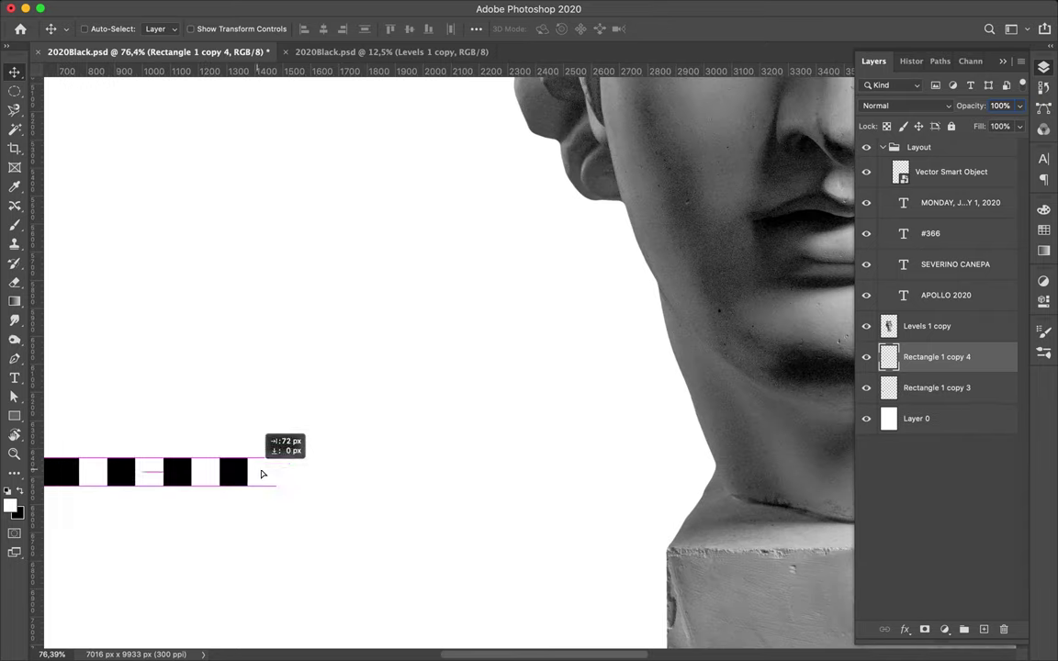
pyautogui.moveTo(265, 472)
pyautogui.mouseDown()
pyautogui.moveTo(371, 482)
pyautogui.moveTo(380, 472)
pyautogui.mouseUp()
pyautogui.keyDown('shift'); pyautogui.click(931, 388); pyautogui.keyUp('shift')
pyautogui.hotkey('ctrl', 'e')
pyautogui.moveTo(77, 480); pyautogui.dragTo(503, 480)
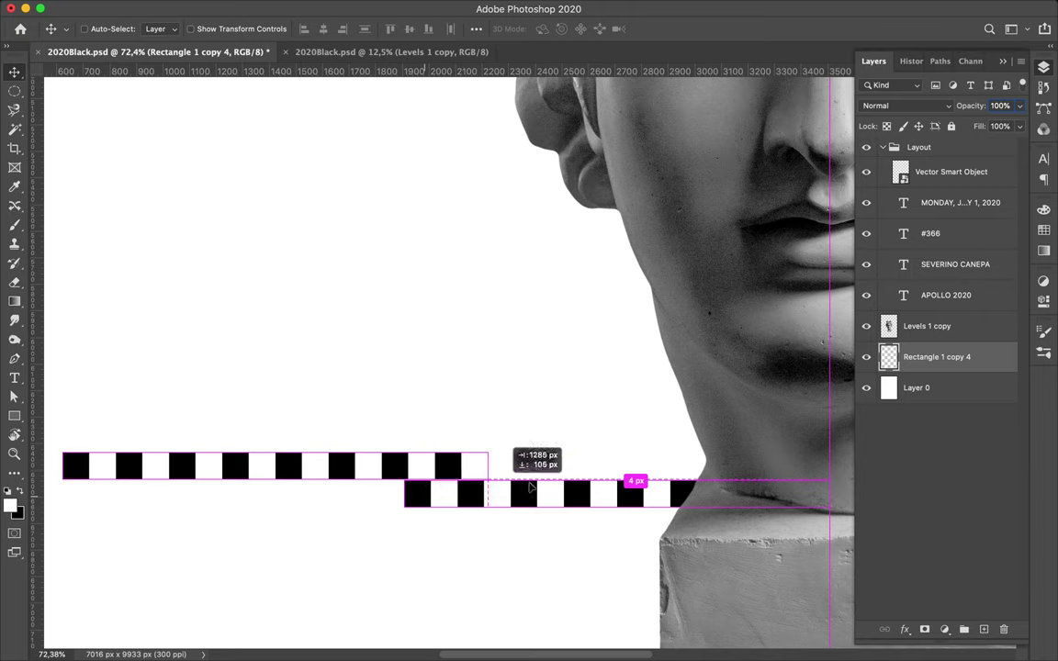
pyautogui.moveTo(931, 356); pyautogui.dragTo(931, 312)
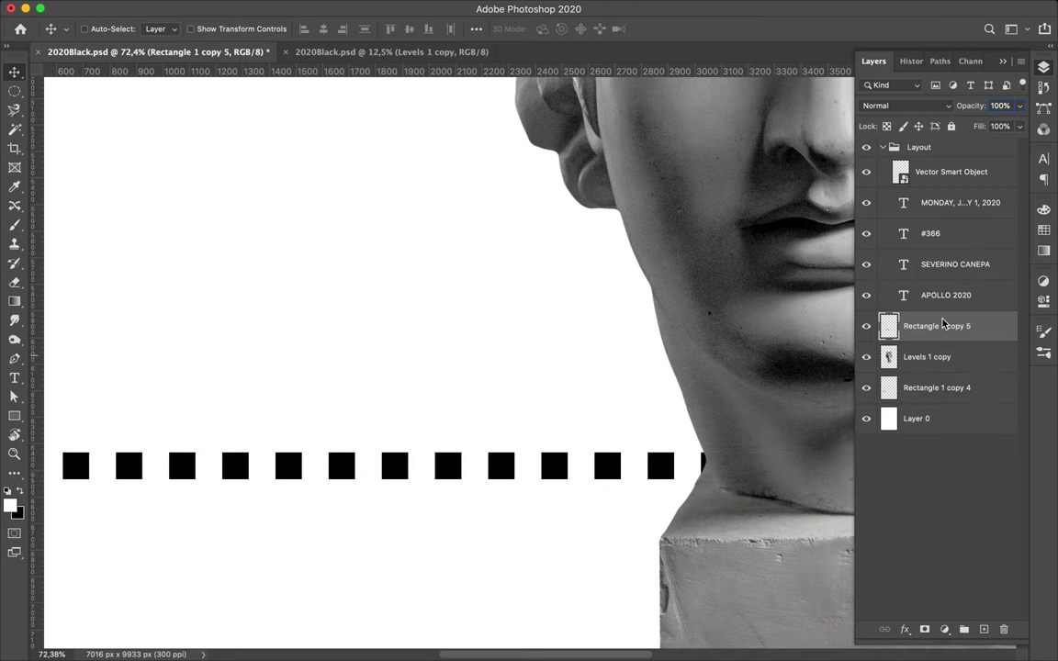
pyautogui.moveTo(931, 382); pyautogui.dragTo(932, 338)
# Extend the square row across the bust, align it, and merge both halves
pyautogui.hotkey('ctrl', '0')
pyautogui.keyDown('ctrl'); pyautogui.click(931, 331); pyautogui.keyUp('ctrl')
pyautogui.moveTo(386, 455); pyautogui.dragTo(567, 456)
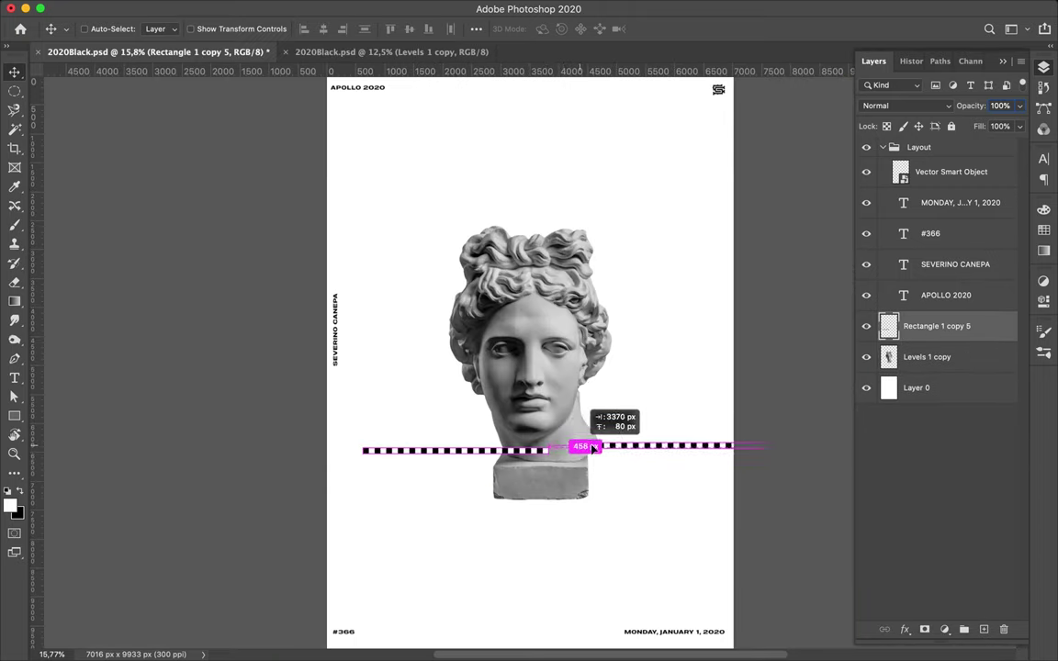
pyautogui.scroll(5, 566, 457)
pyautogui.scroll(5, 567, 455)
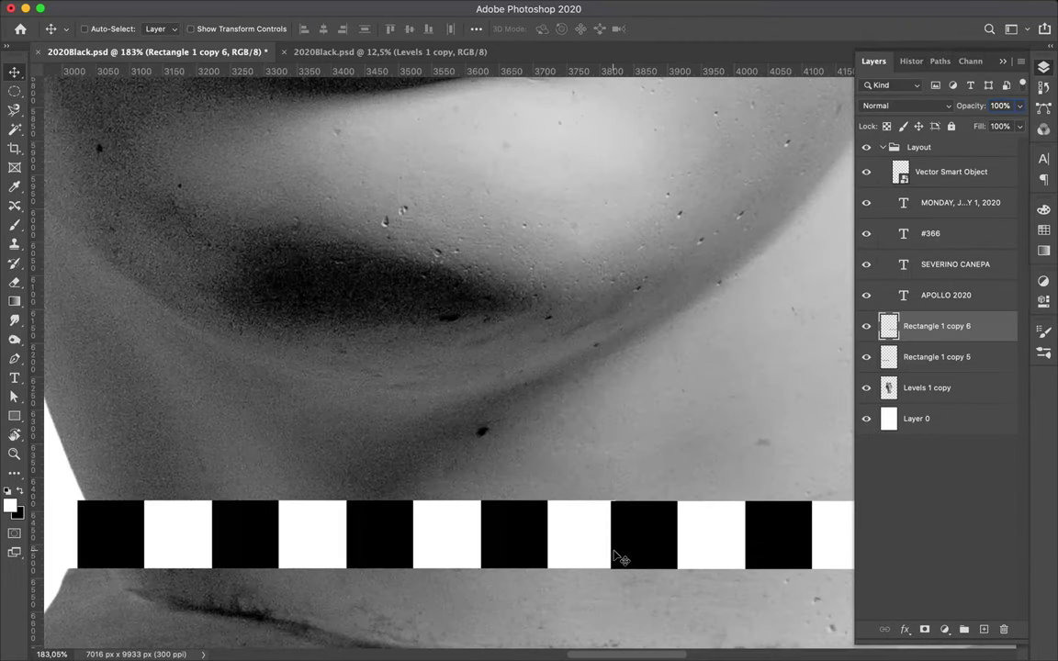
pyautogui.moveTo(557, 550); pyautogui.dragTo(546, 550)
pyautogui.hotkey('ctrl', '0')
pyautogui.keyDown('ctrl'); pyautogui.click(916, 357); pyautogui.keyUp('ctrl')
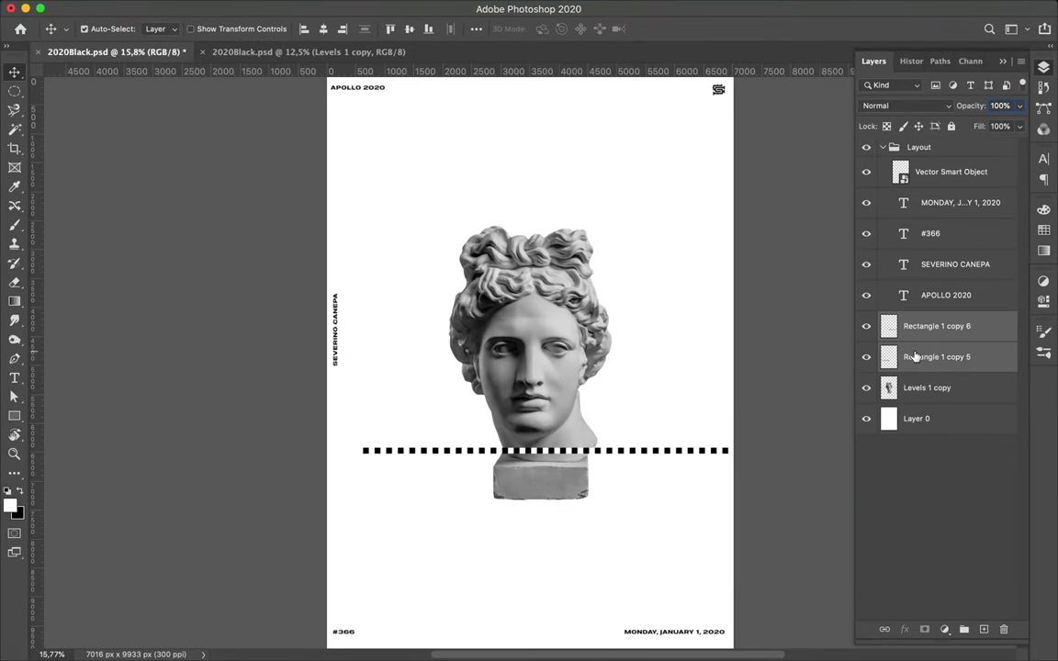
pyautogui.hotkey('ctrl', 'e')
# Copy the row down offset into a checker pattern, then delete those strip layers
pyautogui.scroll(6, 508, 449)
pyautogui.moveTo(507, 449); pyautogui.dragTo(483, 482)
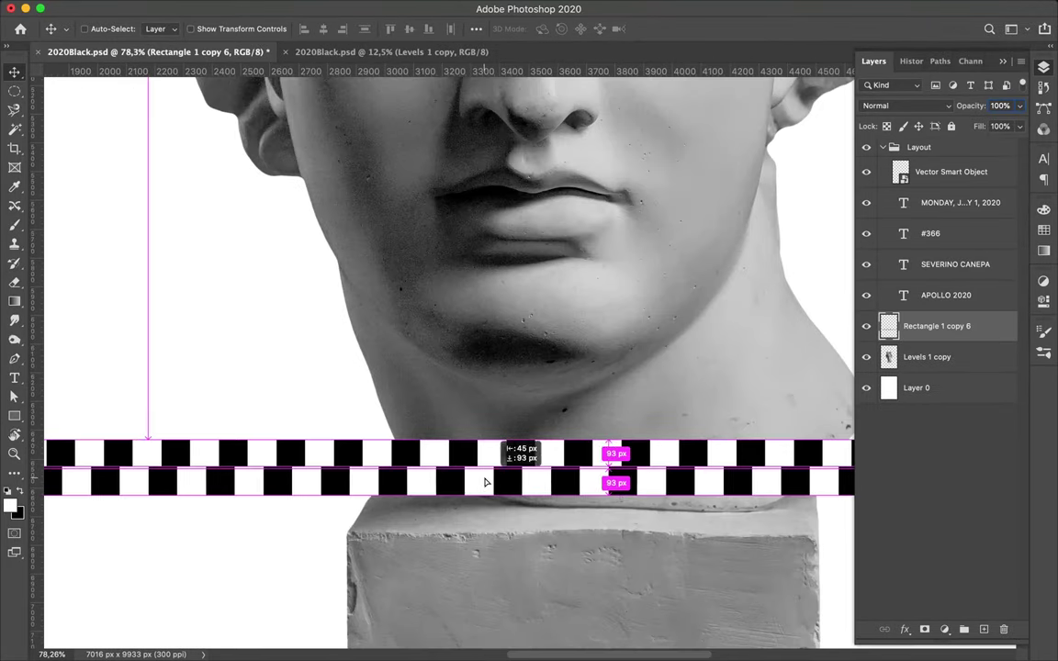
pyautogui.scroll(3, 483, 482)
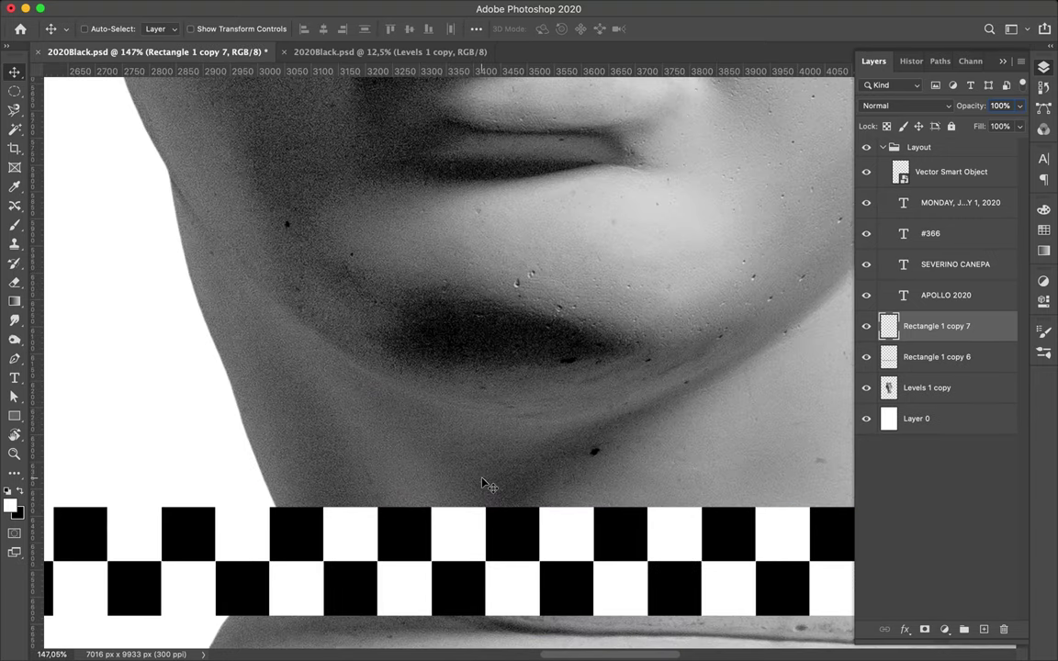
pyautogui.scroll(6, 483, 482)
pyautogui.scroll(-2, 439, 542)
pyautogui.press('BackSpace')
pyautogui.press('BackSpace')
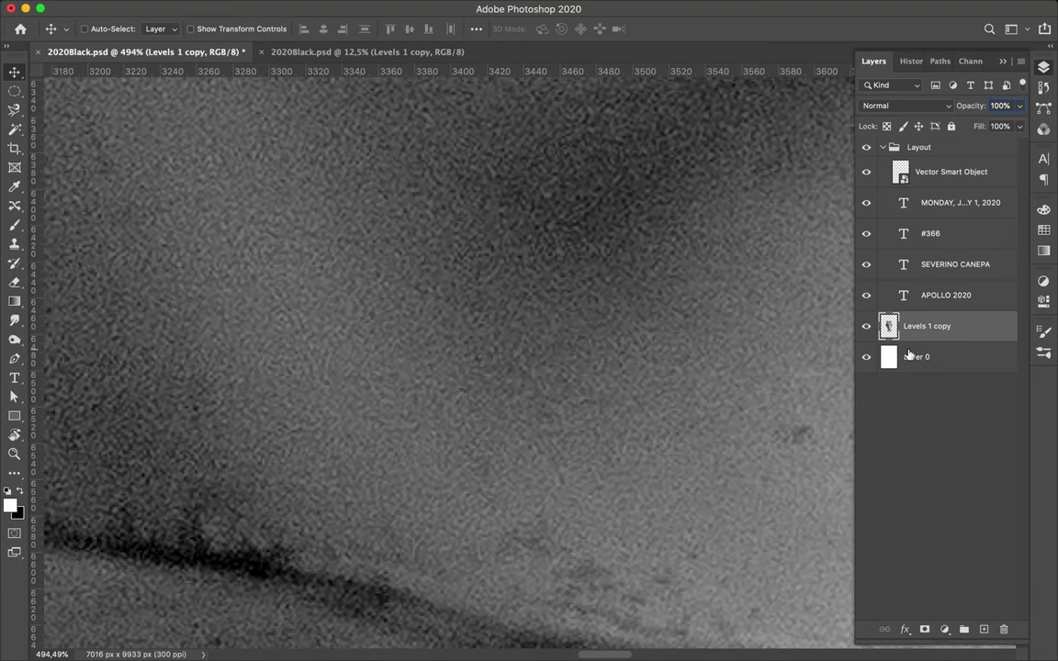
# Draw a 70 px white square with a black copy, forming a 2x2 checkerboard
pyautogui.press('u')
pyautogui.moveTo(162, 341)
pyautogui.mouseDown()
pyautogui.moveTo(323, 469)
pyautogui.moveTo(288, 466)
pyautogui.mouseUp()
pyautogui.press('v')
pyautogui.moveTo(200, 449)
pyautogui.mouseDown()
pyautogui.moveTo(326, 425)
pyautogui.moveTo(232, 529)
pyautogui.mouseUp()
pyautogui.press('a')
pyautogui.click(218, 28)
pyautogui.click(151, 103)
pyautogui.click(331, 228)
pyautogui.press('v')
pyautogui.moveTo(232, 414); pyautogui.dragTo(358, 540)
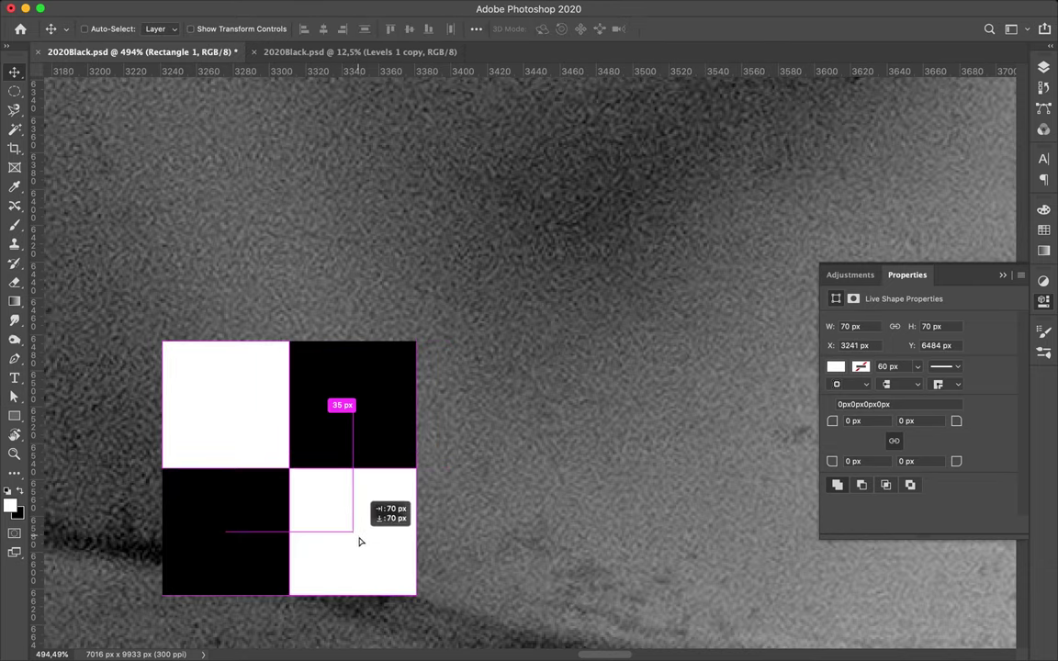
# Merge the four squares, copy the block right, and merge into a 4x2 board
pyautogui.scroll(2, 290, 493)
pyautogui.scroll(-3, 290, 493)
pyautogui.press('F7')
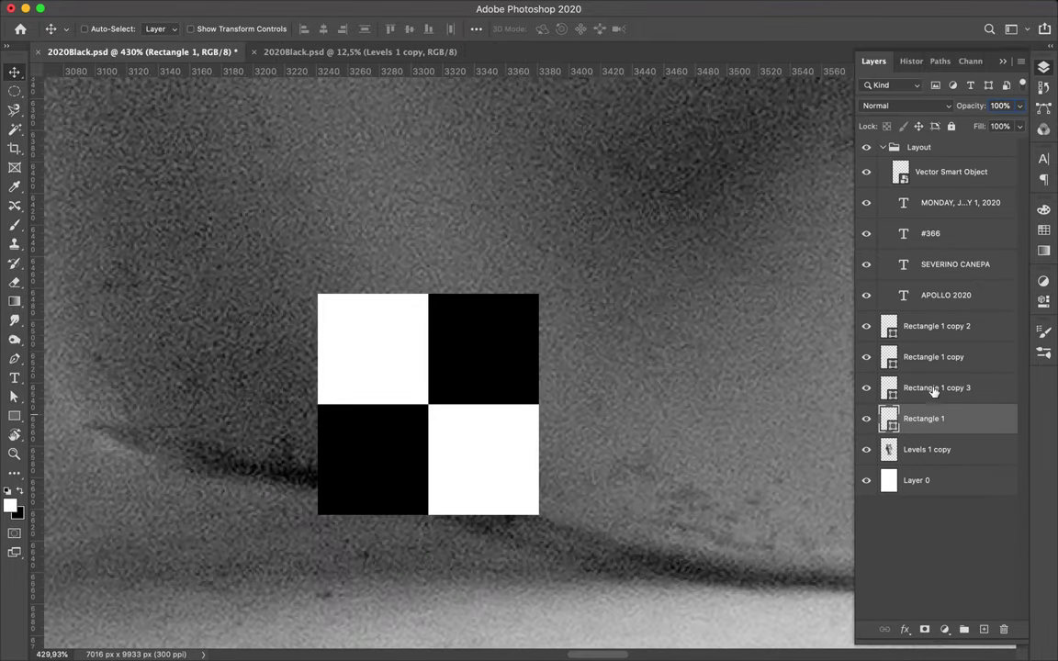
pyautogui.keyDown('shift'); pyautogui.click(955, 326); pyautogui.keyUp('shift')
pyautogui.rightClick(955, 331)
pyautogui.press('Escape')
pyautogui.hotkey('ctrl', 'e')
pyautogui.moveTo(418, 452)
pyautogui.mouseDown()
pyautogui.moveTo(653, 452)
pyautogui.moveTo(638, 452)
pyautogui.mouseUp()
pyautogui.keyDown('shift'); pyautogui.click(955, 356); pyautogui.keyUp('shift')
pyautogui.hotkey('ctrl', 'e')
# Copy the board downward and to the right, merging each copy into one layer
pyautogui.moveTo(702, 431); pyautogui.dragTo(701, 560)
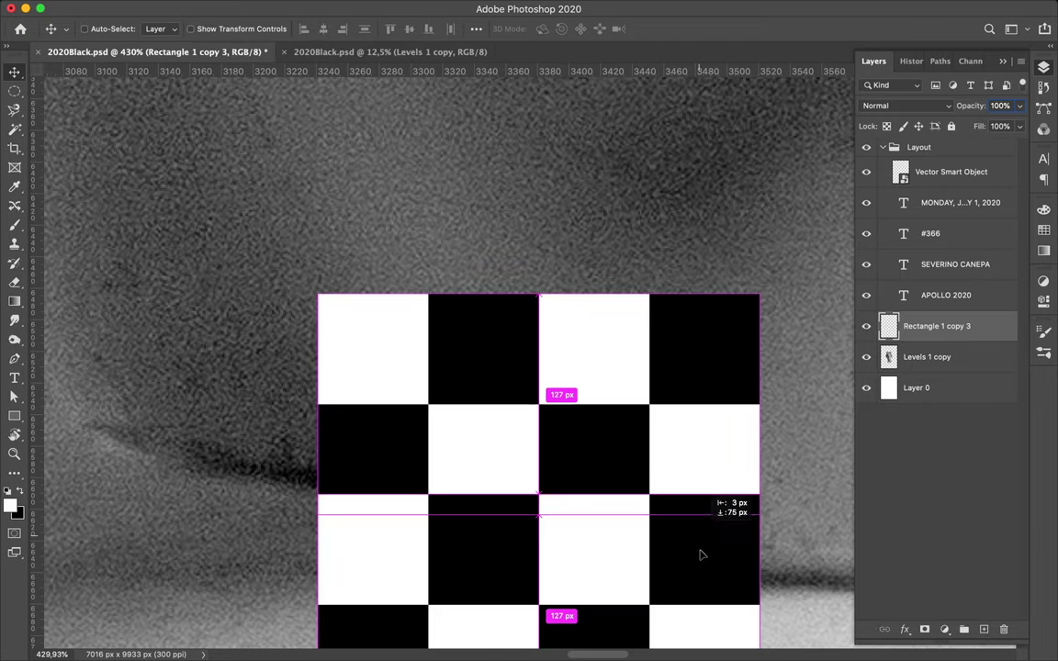
pyautogui.keyDown('ctrl'); pyautogui.keyDown('shift'); pyautogui.click(652, 392); pyautogui.keyUp('shift'); pyautogui.keyUp('ctrl')
pyautogui.hotkey('ctrl', 'e')
pyautogui.scroll(-5, 546, 380)
pyautogui.hscroll(3, 179, 345)
pyautogui.scroll(2, 179, 344)
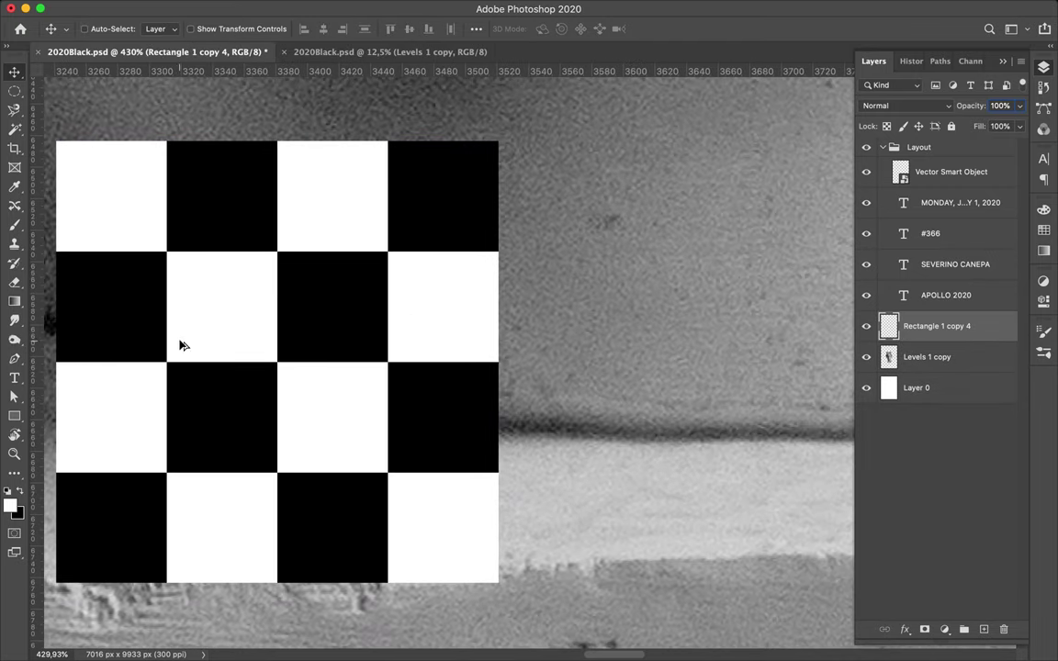
pyautogui.moveTo(179, 344)
pyautogui.mouseDown()
pyautogui.moveTo(632, 338)
pyautogui.moveTo(620, 338)
pyautogui.mouseUp()
pyautogui.keyDown('ctrl'); pyautogui.keyDown('shift'); pyautogui.click(603, 310); pyautogui.keyUp('shift'); pyautogui.keyUp('ctrl')
pyautogui.hotkey('ctrl', 'e')
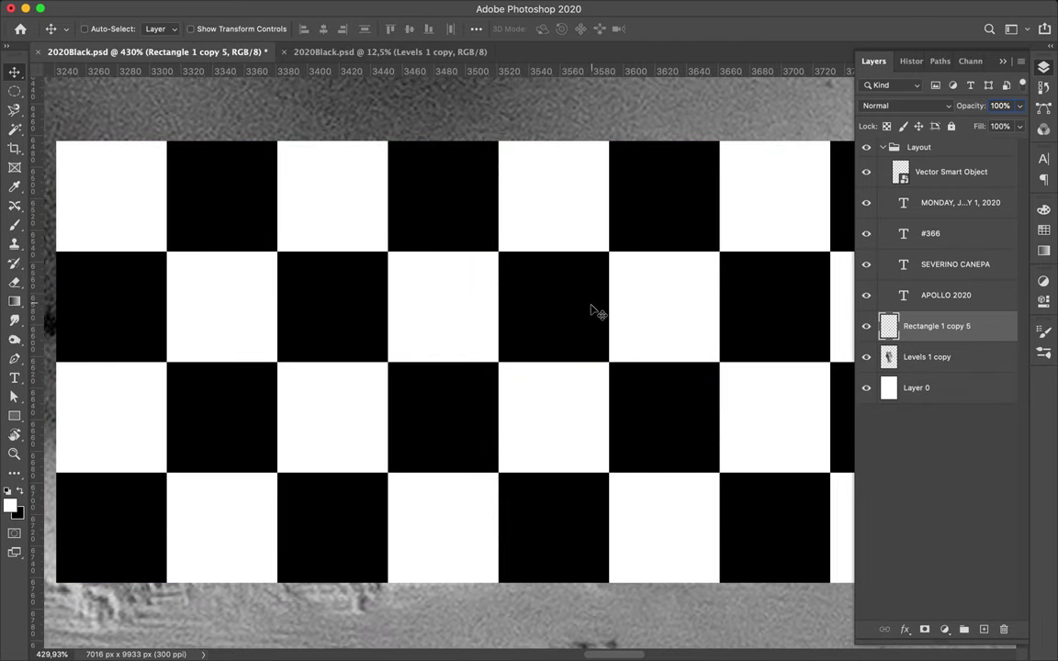
# Copy the checkerboard directly below itself and merge the two boards
pyautogui.scroll(-2, 592, 313)
pyautogui.scroll(-2, 592, 311)
pyautogui.scroll(-2, 588, 302)
pyautogui.hscroll(2, 587, 302)
pyautogui.moveTo(555, 197); pyautogui.dragTo(554, 459)
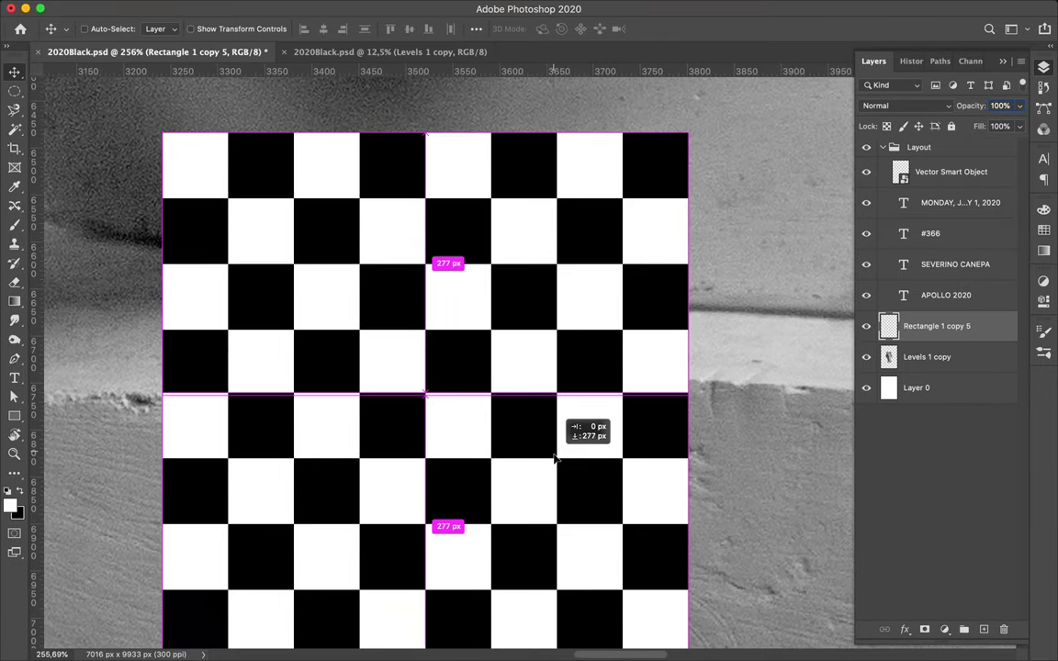
pyautogui.keyDown('shift'); pyautogui.click(907, 358); pyautogui.keyUp('shift')
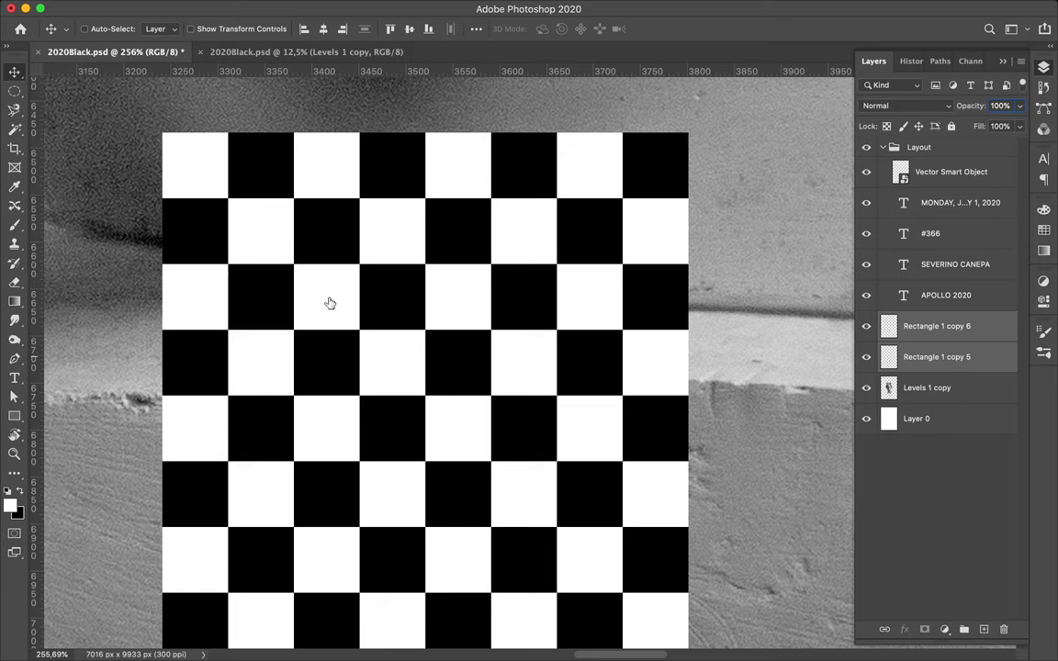
pyautogui.hotkey('ctrl', 'e')
# Copy the board right, keep a hidden spare copy, and merge the two boards
pyautogui.scroll(-2, 397, 415)
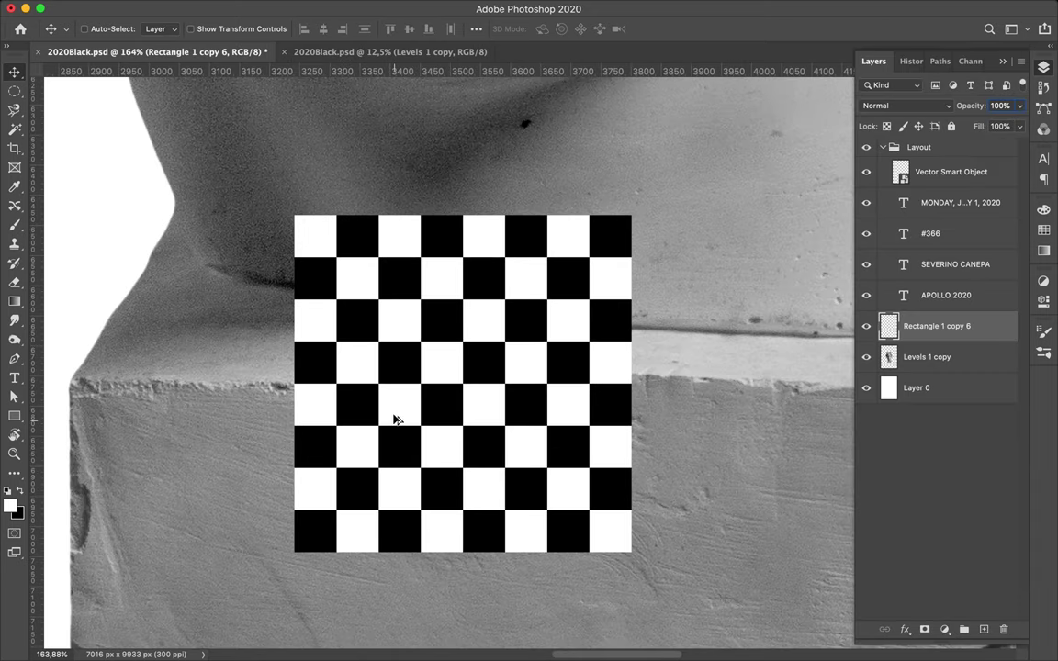
pyautogui.moveTo(397, 415); pyautogui.dragTo(731, 416)
pyautogui.hotkey('ctrl', 'j')
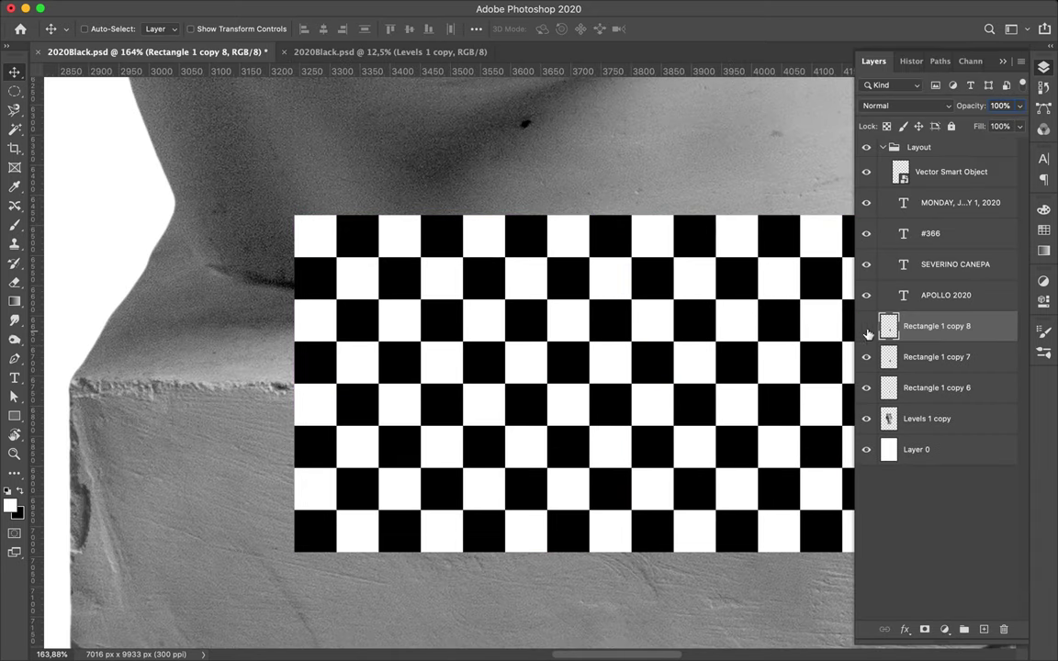
pyautogui.click(866, 326)
pyautogui.click(936, 356)
pyautogui.keyDown('shift'); pyautogui.click(936, 388); pyautogui.keyUp('shift')
pyautogui.hotkey('ctrl', 'e')
# Place a board copy below the original and fit the poster on screen
pyautogui.hscroll(4, 540, 304)
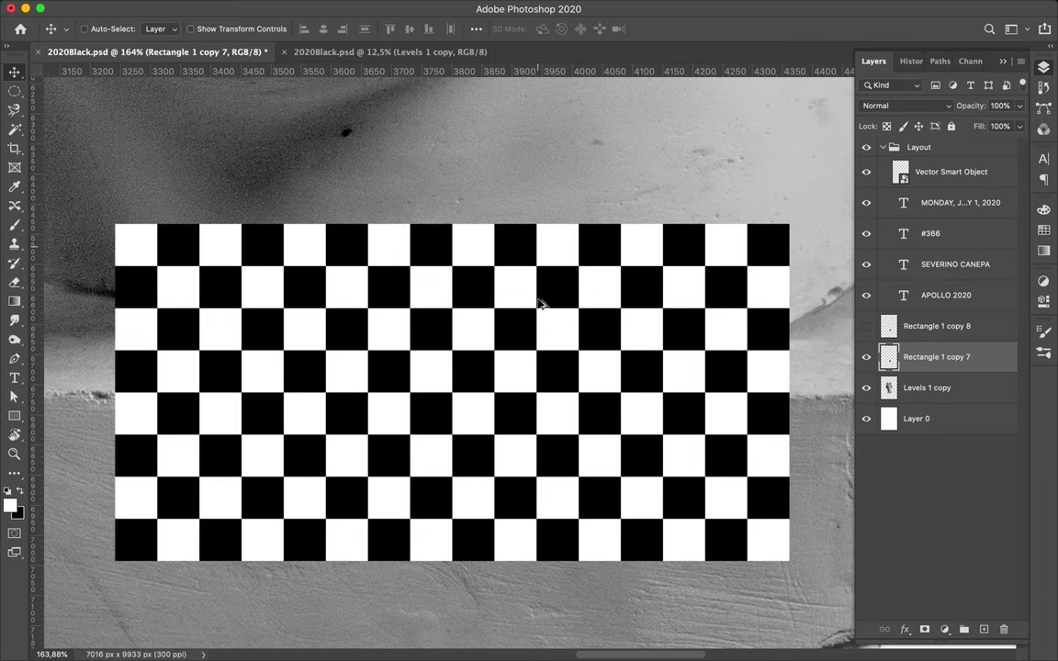
pyautogui.scroll(-1, 538, 630)
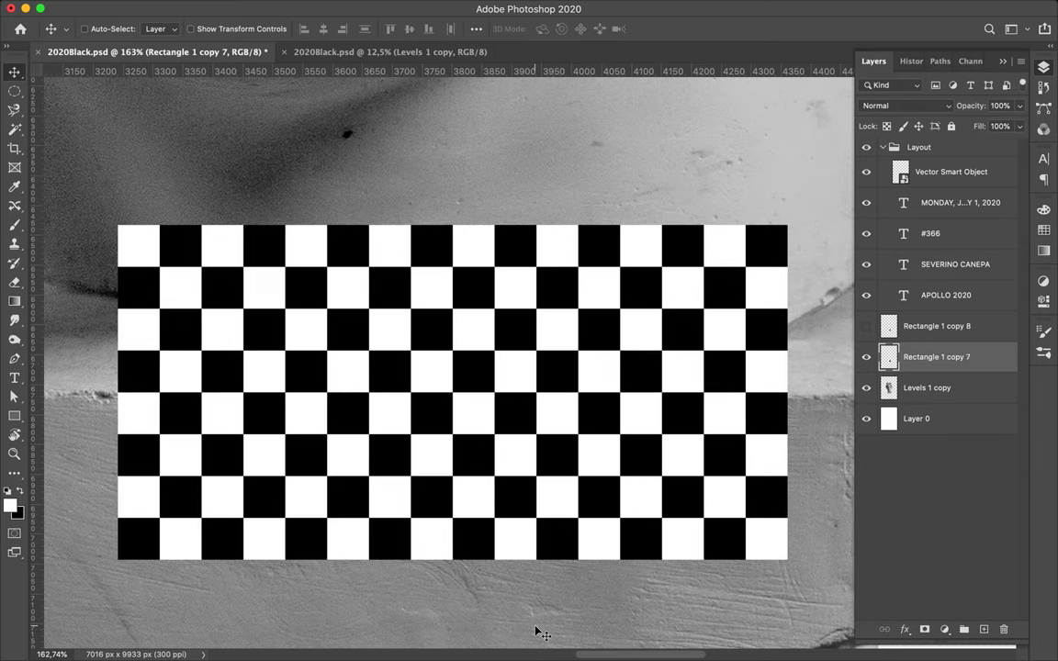
pyautogui.moveTo(551, 256); pyautogui.dragTo(552, 592)
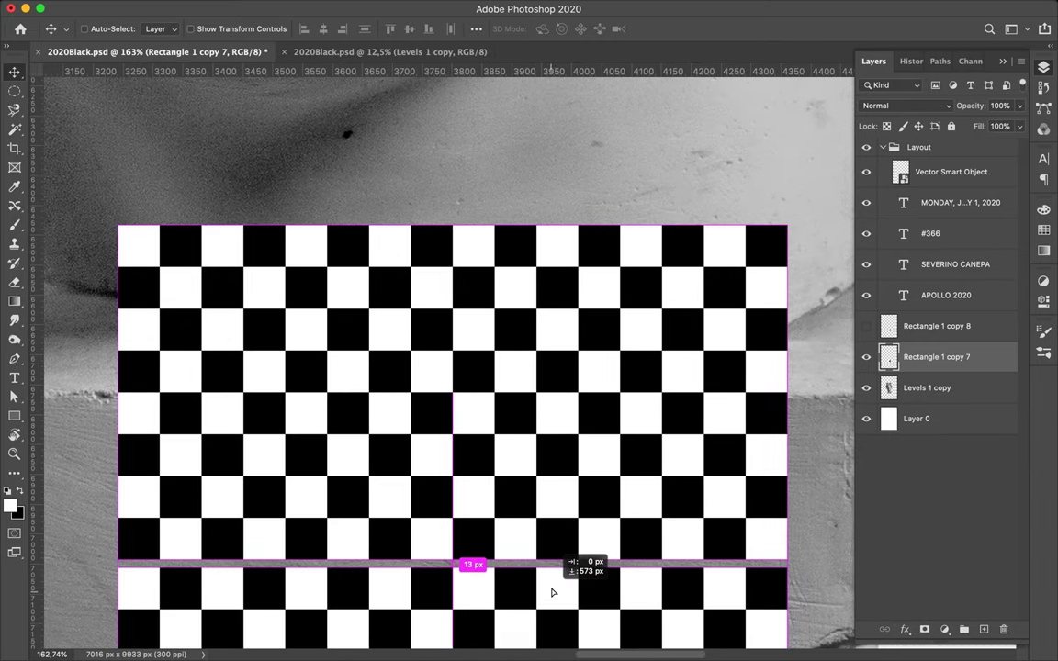
pyautogui.moveTo(552, 593); pyautogui.dragTo(551, 590)
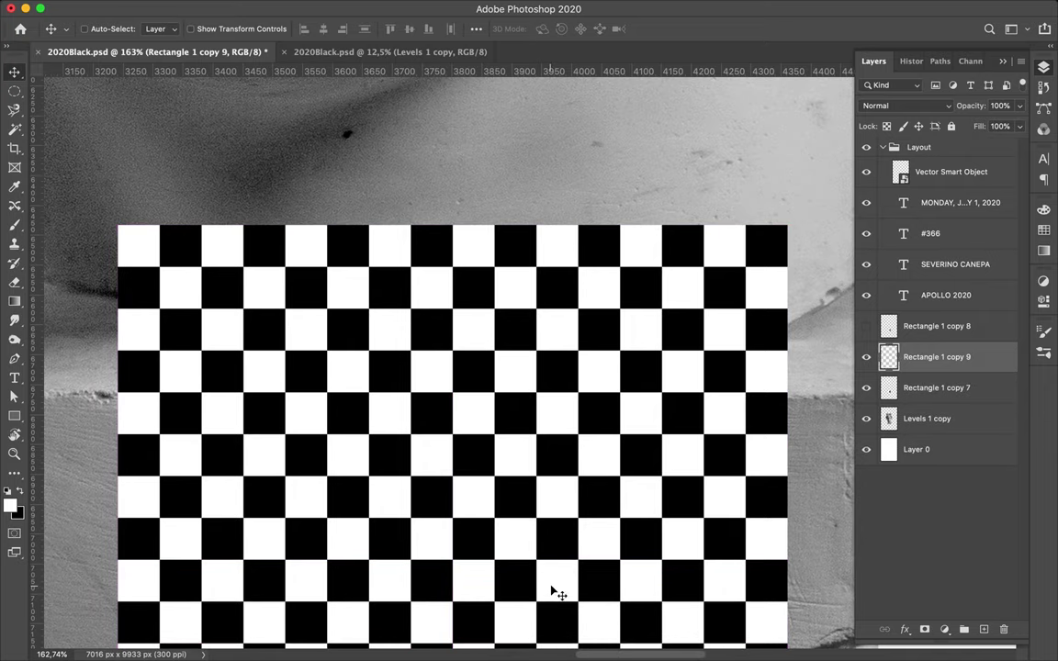
pyautogui.press('super+0')
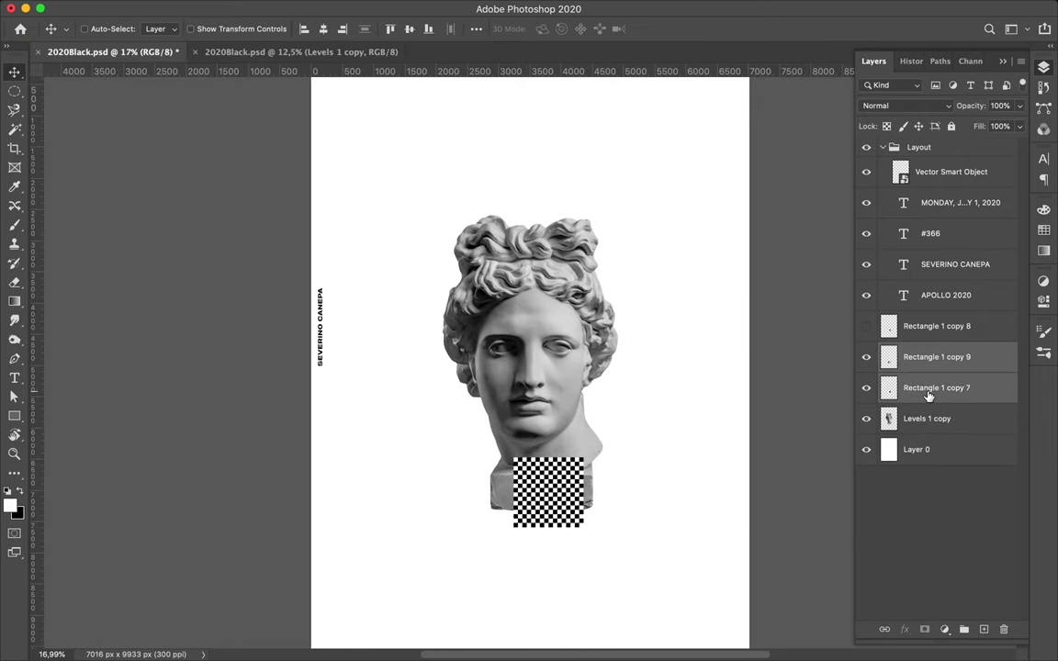
# Name the checker layers Small Square and Medium Square, duplicating Rectangle 1 copy 9 as copy 10
pyautogui.press('super+e')
pyautogui.click(928, 328)
pyautogui.write('Small Square')
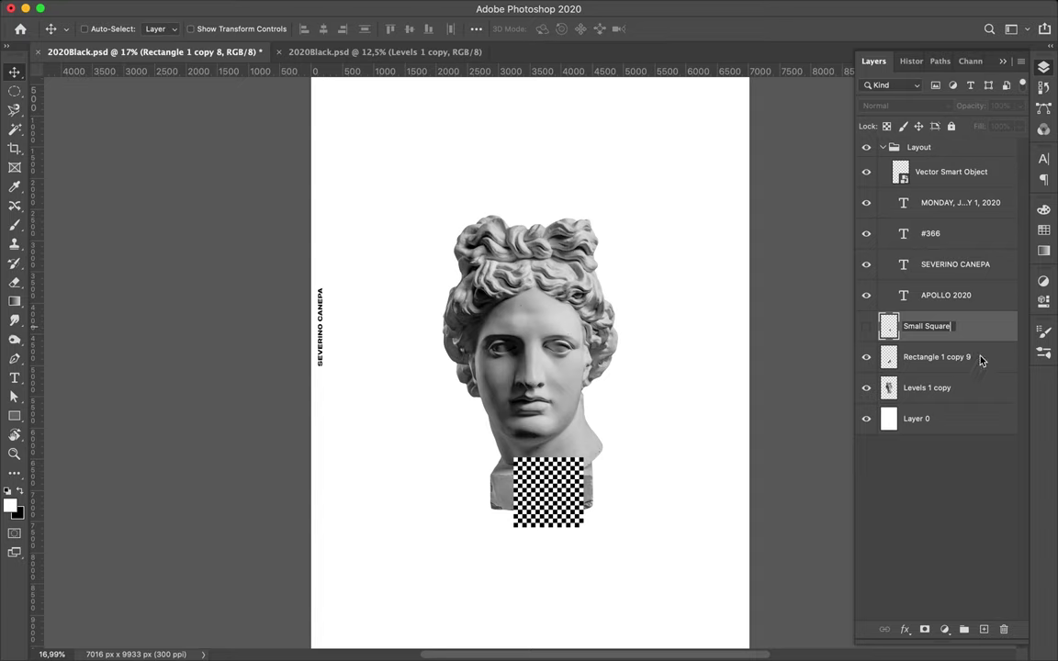
pyautogui.click(946, 360)
pyautogui.doubleClick(937, 351)
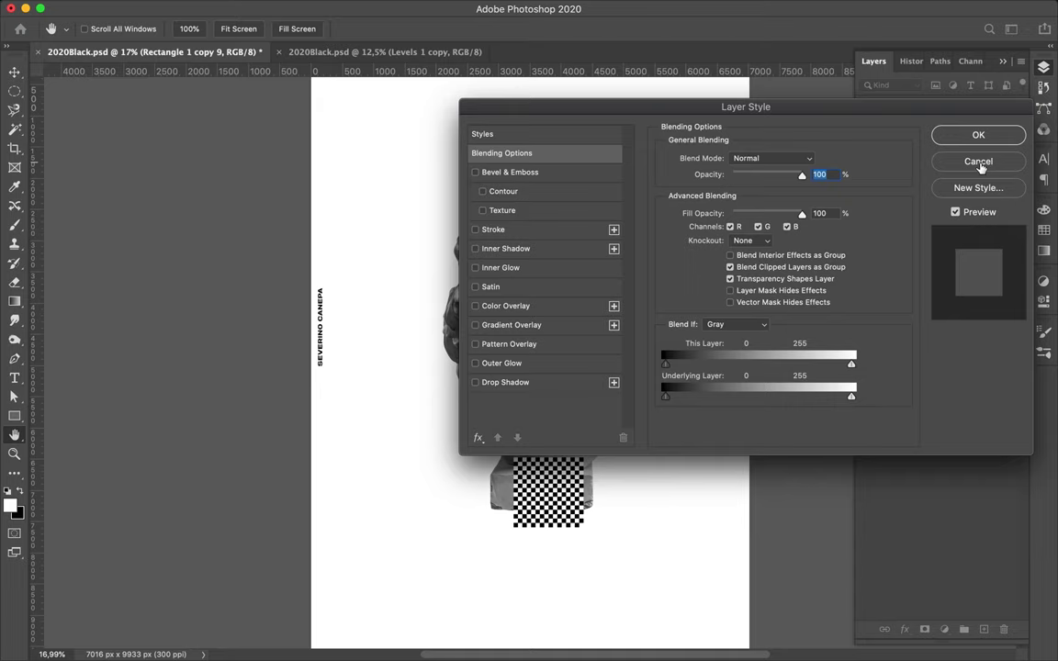
pyautogui.click(979, 163)
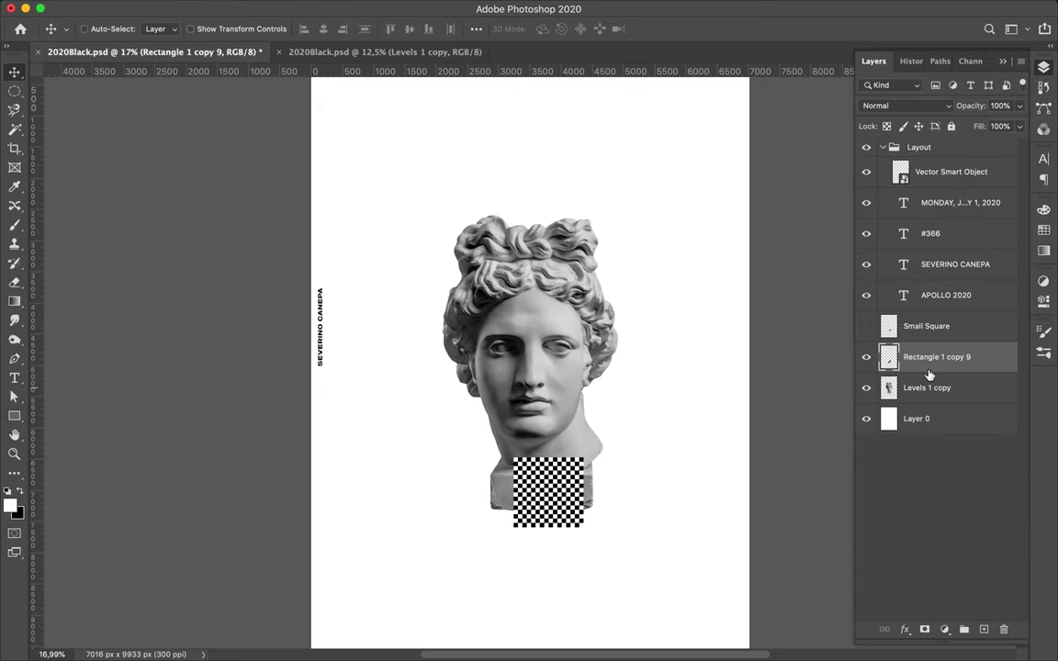
pyautogui.moveTo(930, 375); pyautogui.dragTo(935, 378)
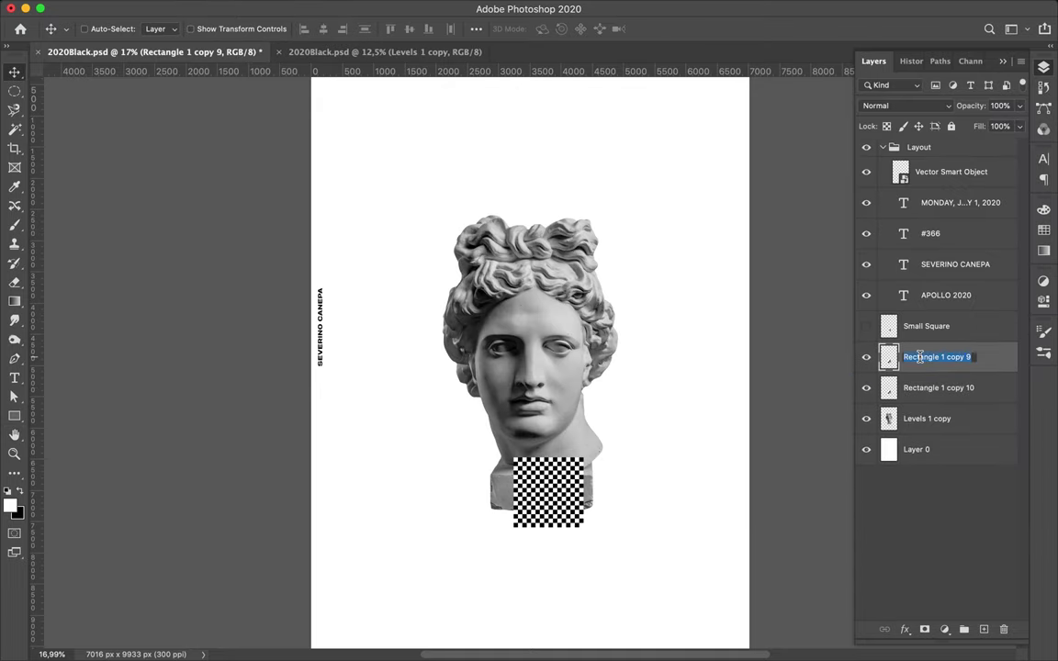
pyautogui.click(923, 385)
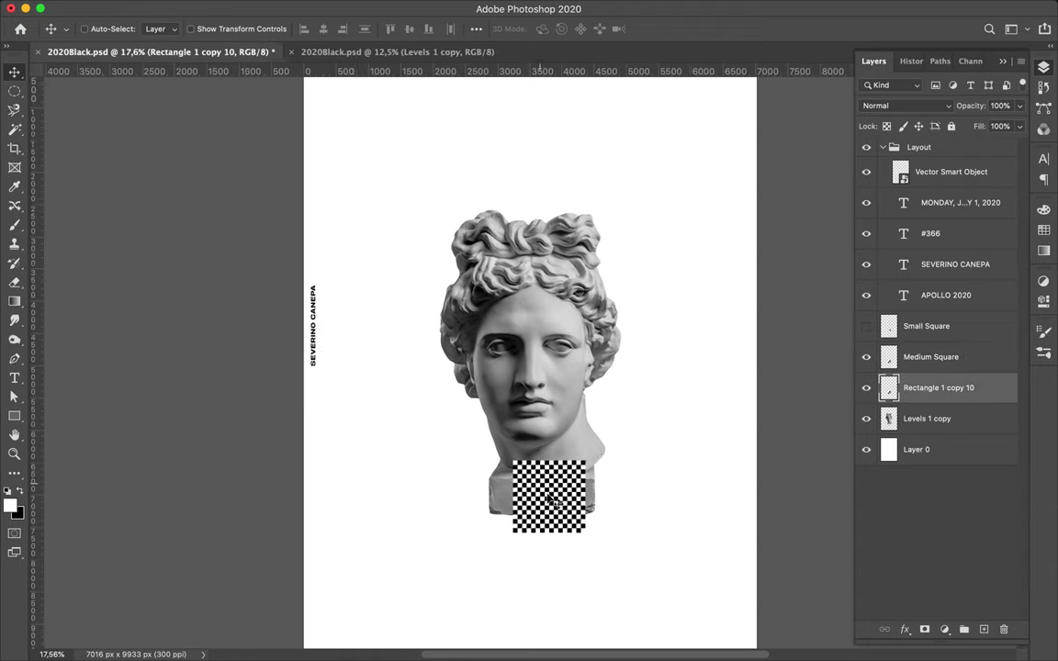
# Duplicate the checkerboard to the right and shift another copy below the original
pyautogui.scroll(5, 551, 500)
pyautogui.scroll(-2, 551, 501)
pyautogui.moveTo(551, 477); pyautogui.dragTo(650, 477)
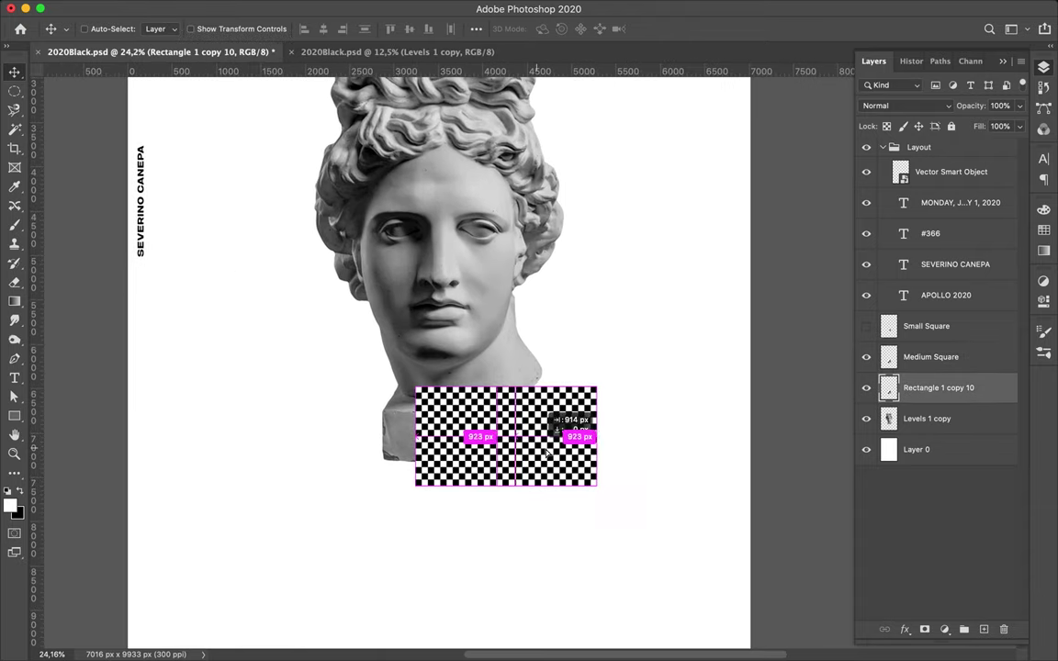
pyautogui.click(904, 422)
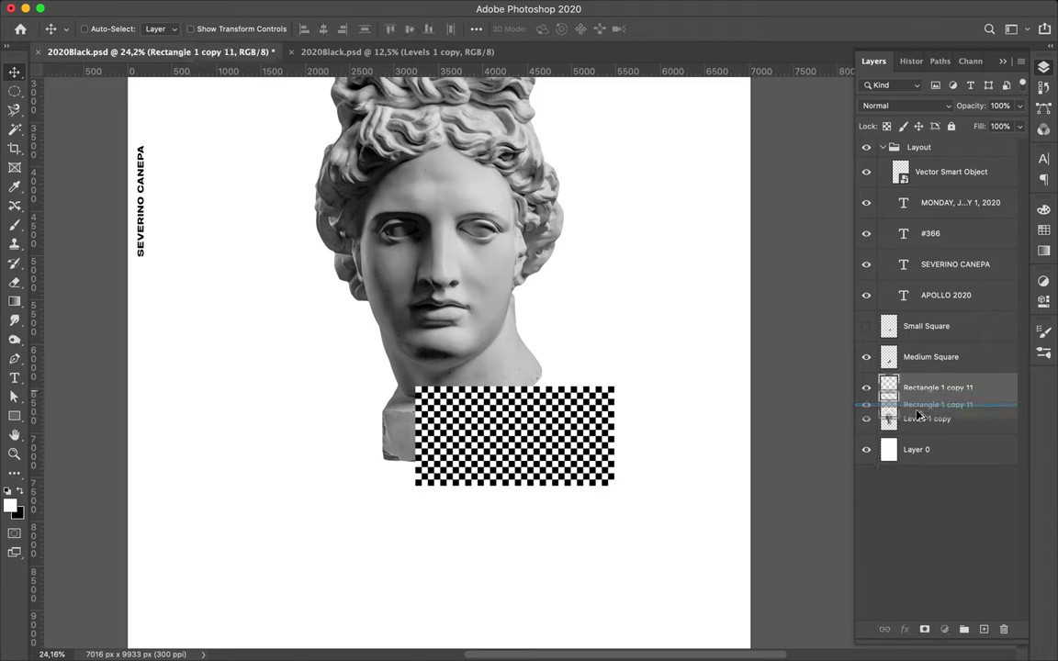
pyautogui.moveTo(574, 524)
pyautogui.mouseDown()
pyautogui.moveTo(579, 542)
pyautogui.moveTo(557, 548)
pyautogui.moveTo(546, 532)
pyautogui.moveTo(542, 545)
pyautogui.mouseUp()
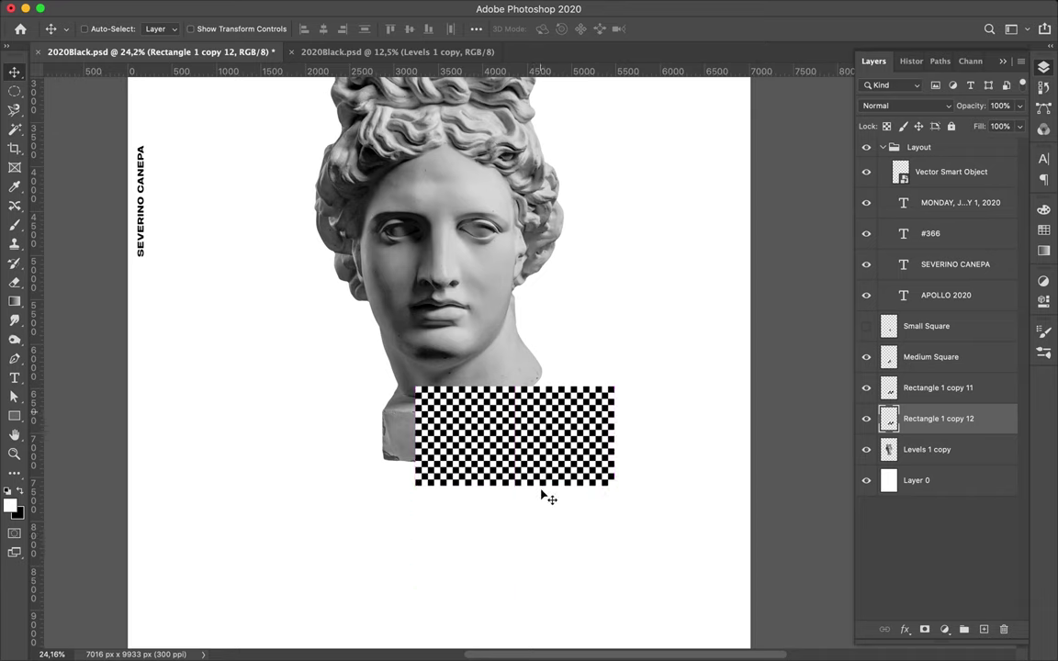
pyautogui.moveTo(541, 495); pyautogui.dragTo(540, 496)
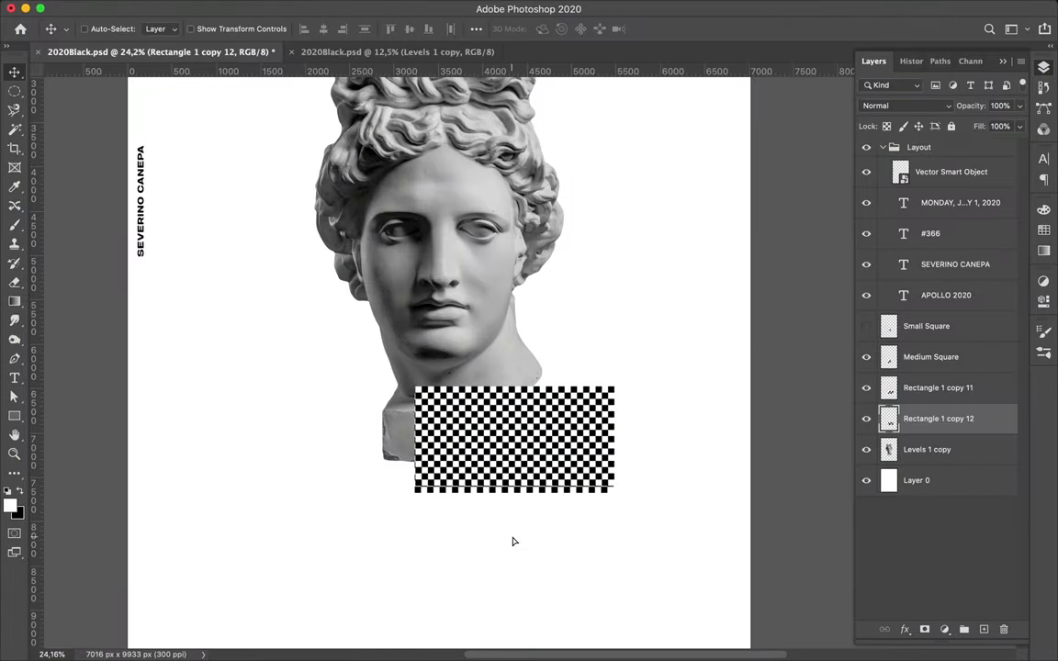
pyautogui.moveTo(515, 542)
pyautogui.mouseDown()
pyautogui.moveTo(485, 576)
pyautogui.moveTo(484, 494)
pyautogui.moveTo(361, 352)
pyautogui.moveTo(435, 362)
pyautogui.mouseUp()
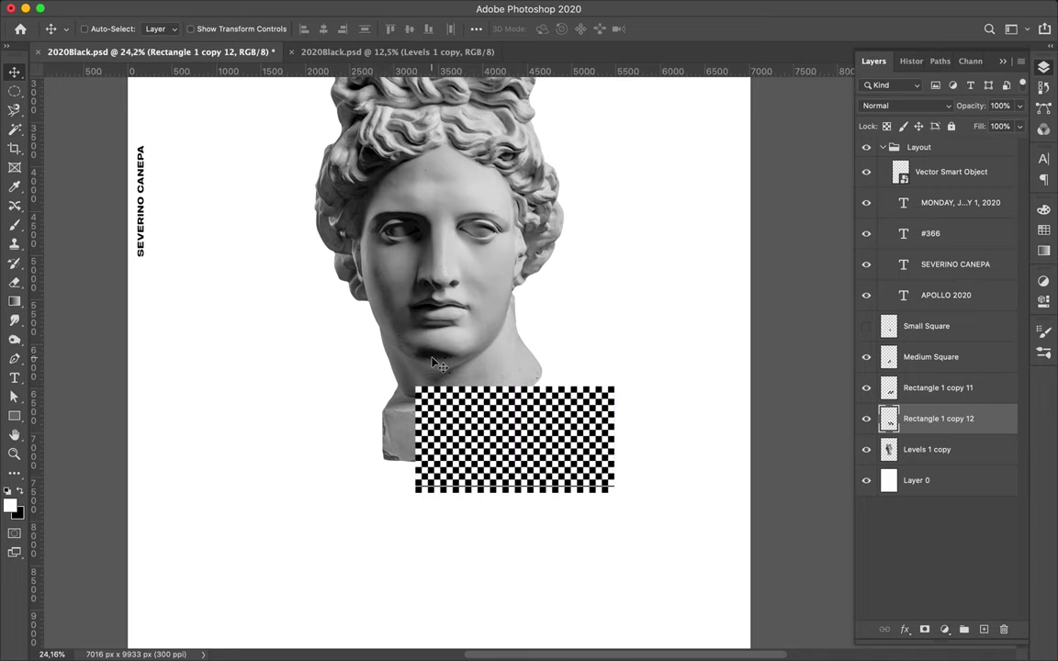
# Save, close the second document, and reposition the checkerboard copy to overlap below
pyautogui.hotkey('ctrl', 's')
pyautogui.click(293, 53)
pyautogui.moveTo(522, 470)
pyautogui.mouseDown()
pyautogui.moveTo(521, 562)
pyautogui.moveTo(507, 520)
pyautogui.mouseUp()
pyautogui.scroll(-5, 507, 520)
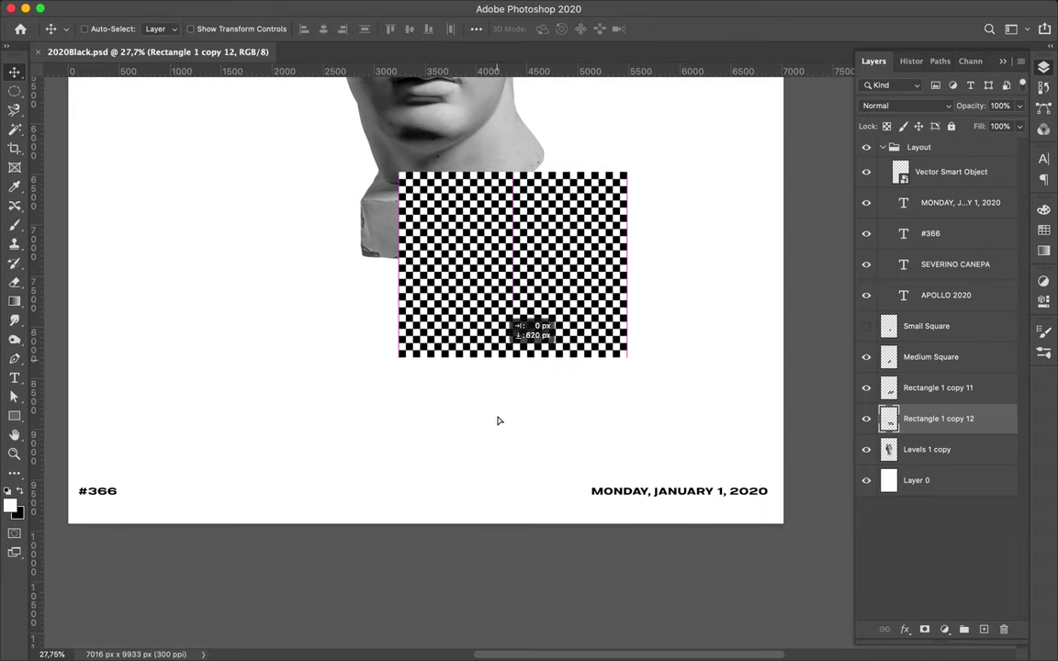
pyautogui.moveTo(514, 276); pyautogui.dragTo(517, 262)
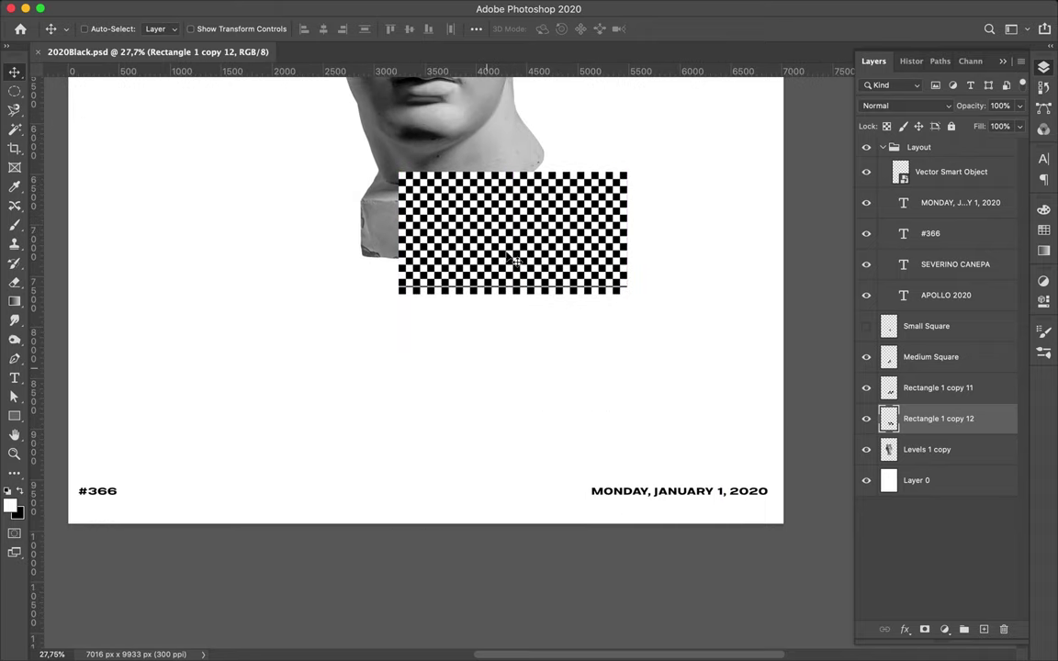
pyautogui.press('a')
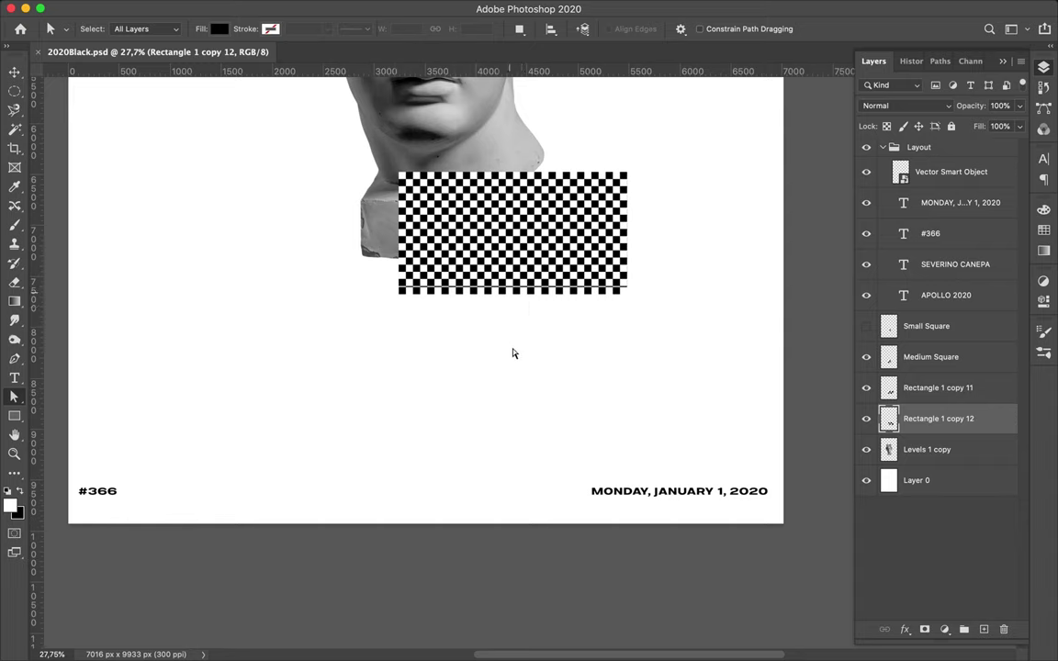
# Convert the checkerboard copy to a Smart Object, drop it 1040 px down, and merge down
pyautogui.press('v')
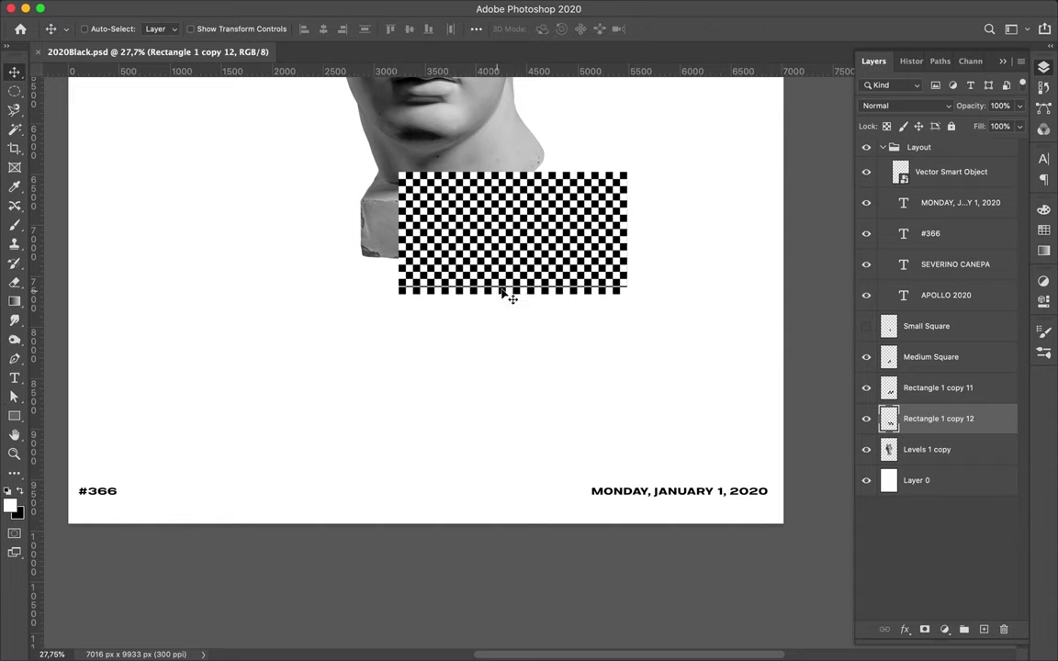
pyautogui.moveTo(511, 385); pyautogui.dragTo(507, 397)
pyautogui.rightClick(936, 418)
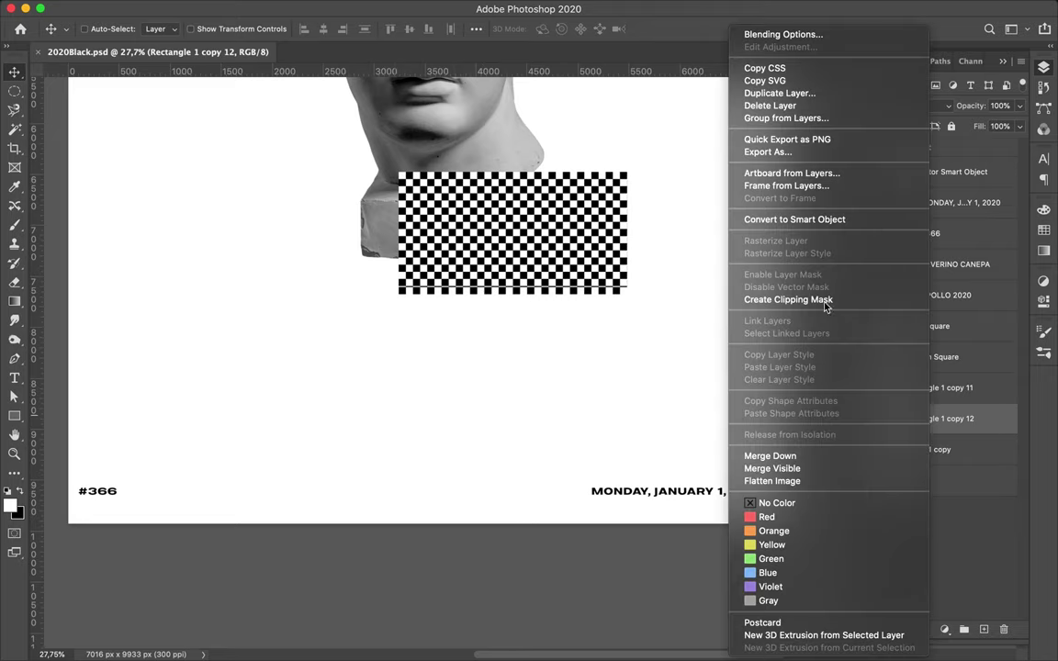
pyautogui.click(781, 219)
pyautogui.moveTo(519, 272)
pyautogui.mouseDown()
pyautogui.moveTo(516, 377)
pyautogui.moveTo(570, 298)
pyautogui.mouseUp()
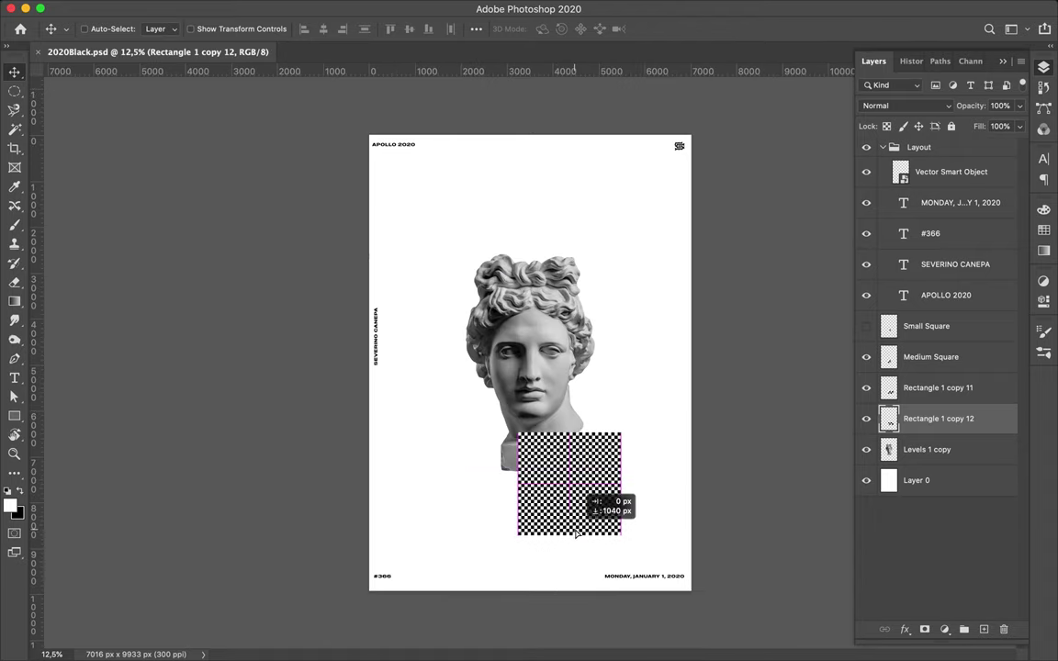
pyautogui.moveTo(576, 533); pyautogui.dragTo(576, 533)
pyautogui.hotkey('ctrl', 'e')
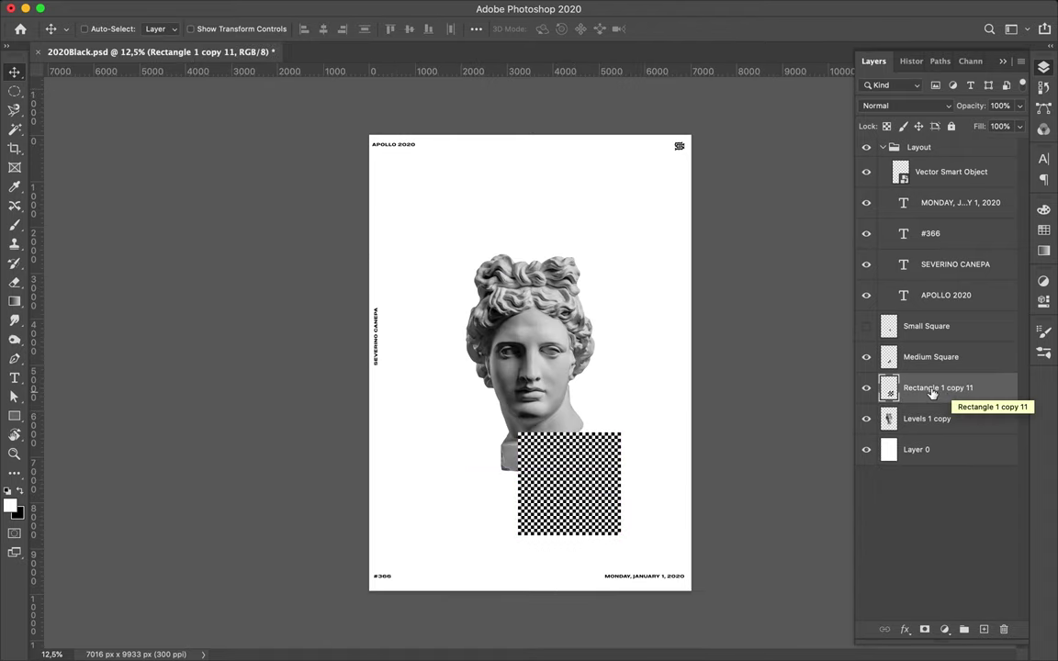
# Rename the merged layer Large Sqare and place a duplicate to the left
pyautogui.doubleClick(932, 388)
pyautogui.write('qare')
pyautogui.press('Return')
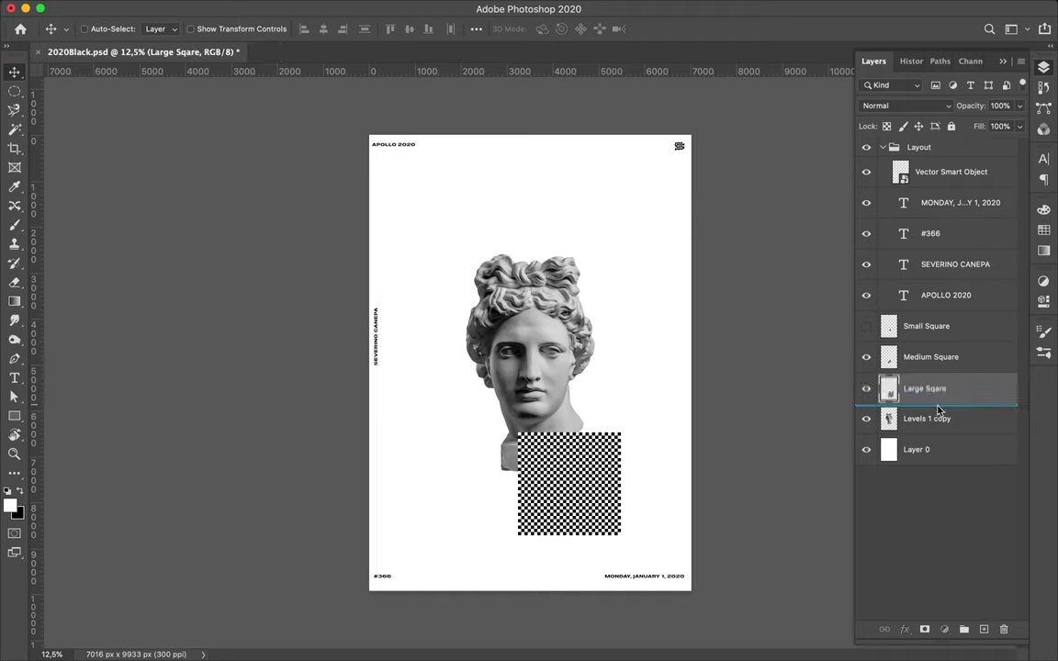
pyautogui.moveTo(938, 411); pyautogui.dragTo(932, 409)
pyautogui.moveTo(516, 454); pyautogui.dragTo(413, 455)
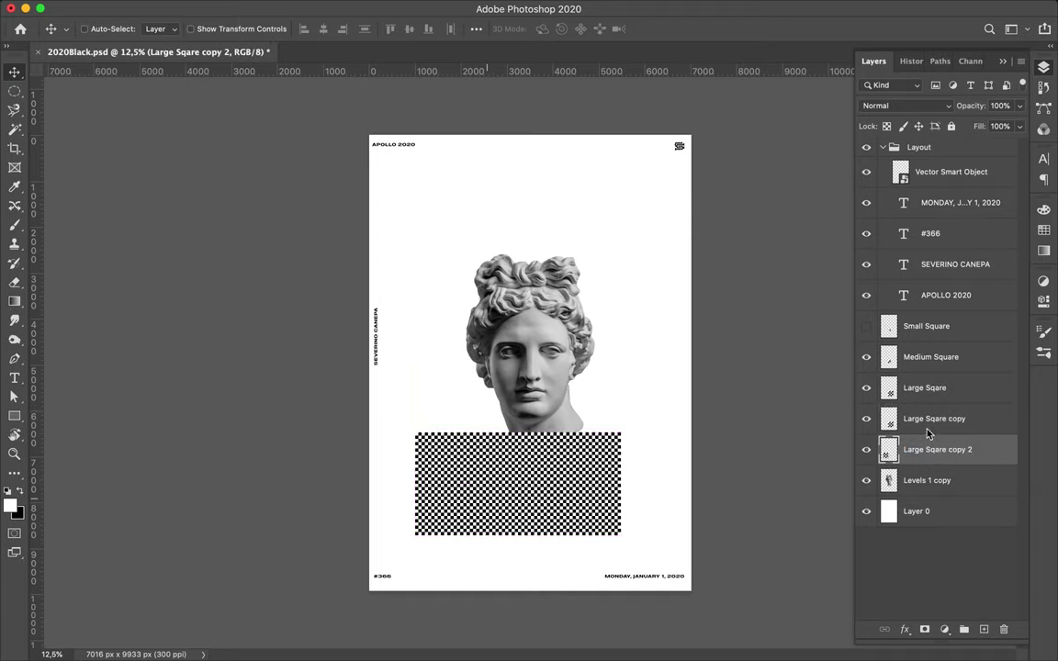
# Merge Large Sqare copy 2 down and duplicate the checker block as a new layer
pyautogui.hotkey('ctrl', 'e')
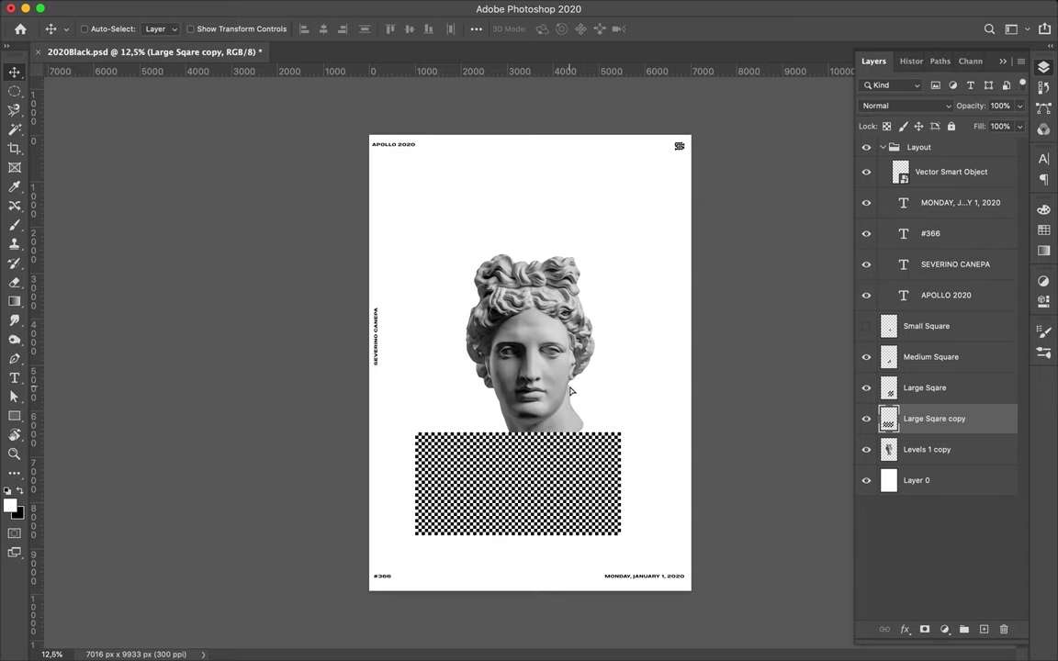
pyautogui.moveTo(570, 390)
pyautogui.mouseDown()
pyautogui.moveTo(604, 347)
pyautogui.moveTo(569, 381)
pyautogui.mouseUp()
pyautogui.moveTo(569, 496)
pyautogui.mouseDown()
pyautogui.moveTo(571, 391)
pyautogui.moveTo(569, 493)
pyautogui.mouseUp()
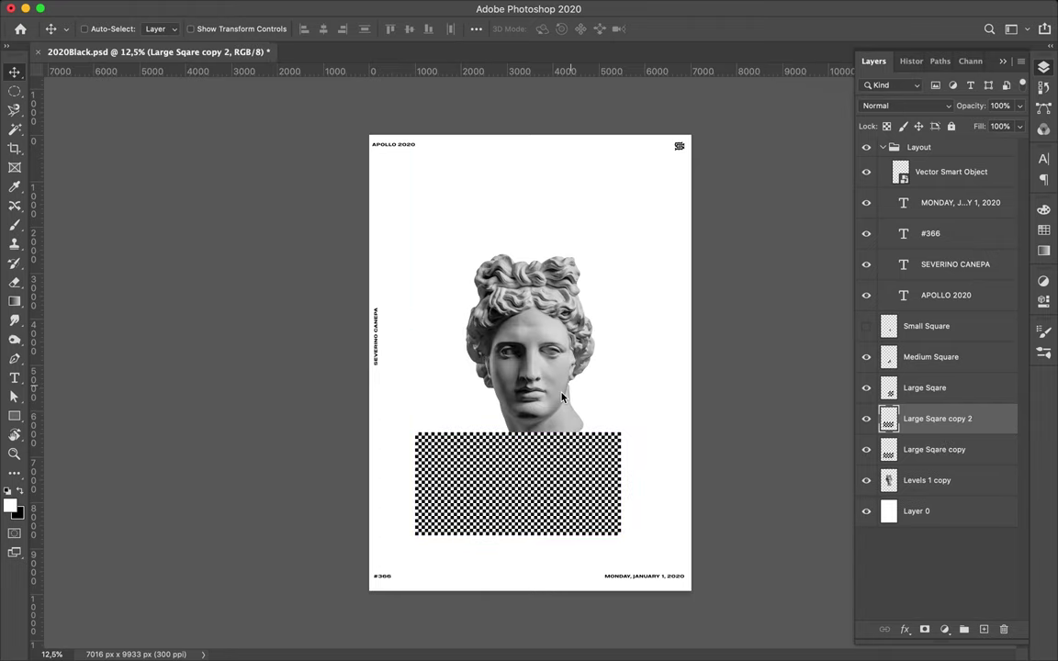
pyautogui.moveTo(567, 402); pyautogui.dragTo(580, 469)
pyautogui.hotkey('alt', '[')
# Raise the checker block over the bust's neck to just below the chin
pyautogui.moveTo(563, 455); pyautogui.dragTo(615, 450)
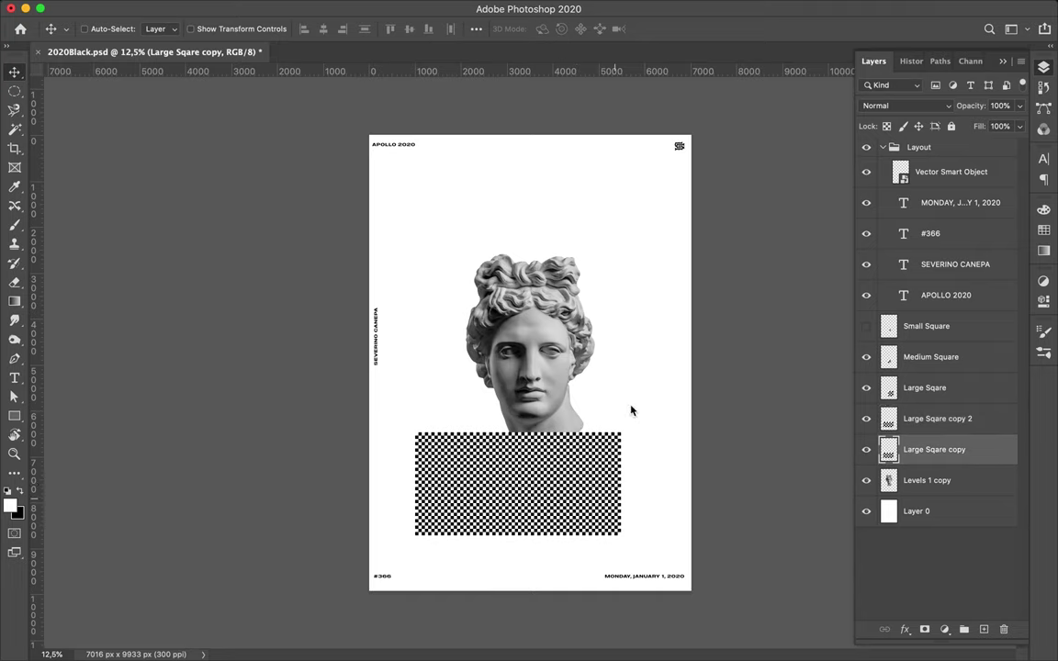
pyautogui.moveTo(631, 408); pyautogui.dragTo(634, 446)
pyautogui.moveTo(582, 483); pyautogui.dragTo(581, 413)
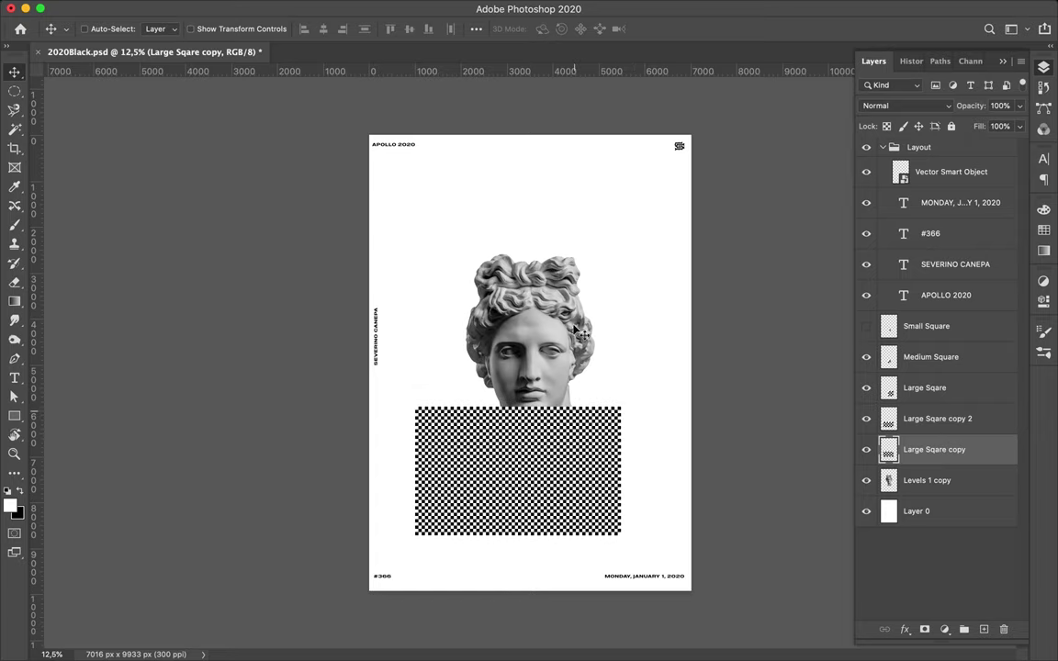
pyautogui.moveTo(581, 333); pyautogui.dragTo(577, 340)
pyautogui.hotkey('alt', ']')
pyautogui.hotkey('ctrl', 't')
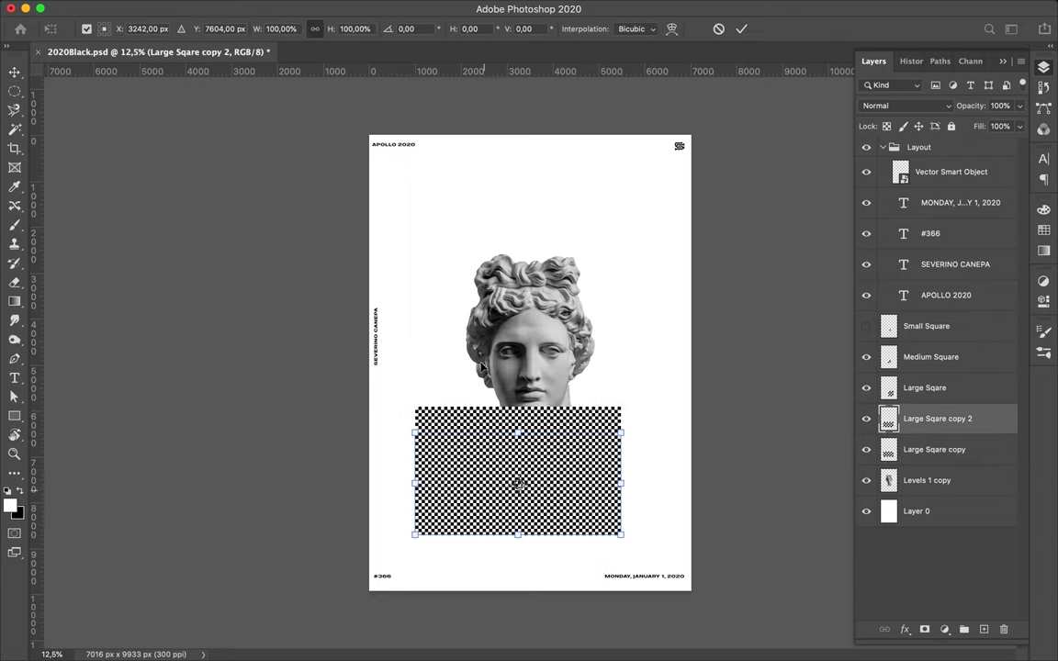
# Move the checker block up over the head and merge Large Sqare copy into copy 2
pyautogui.moveTo(496, 465); pyautogui.dragTo(499, 361)
pyautogui.press('Return')
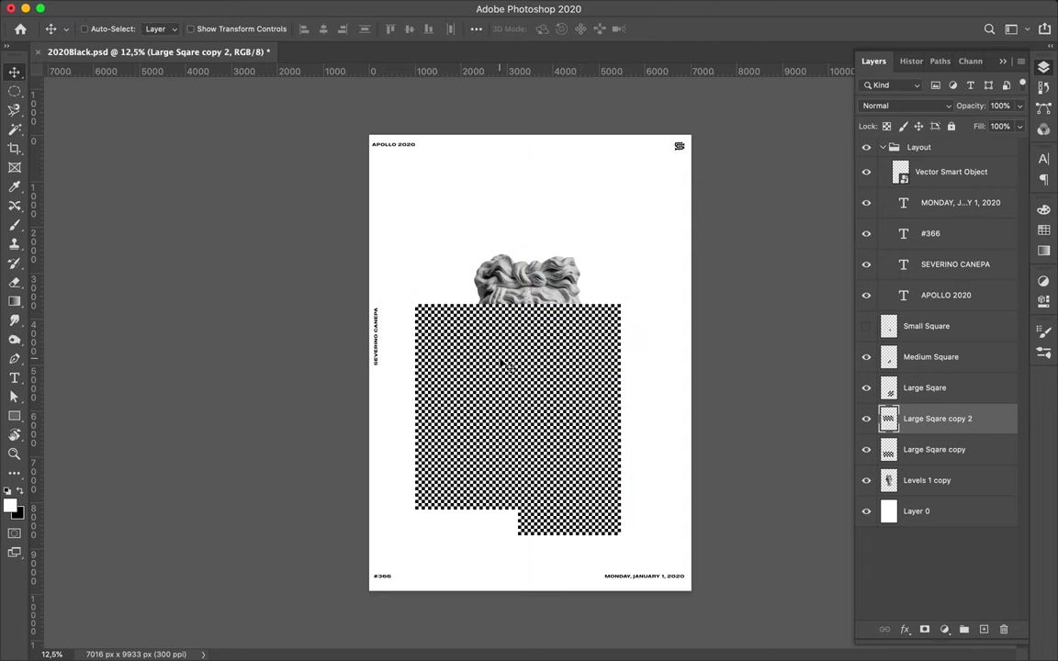
pyautogui.keyDown('shift'); pyautogui.click(936, 449); pyautogui.keyUp('shift')
pyautogui.hotkey('ctrl', 'e')
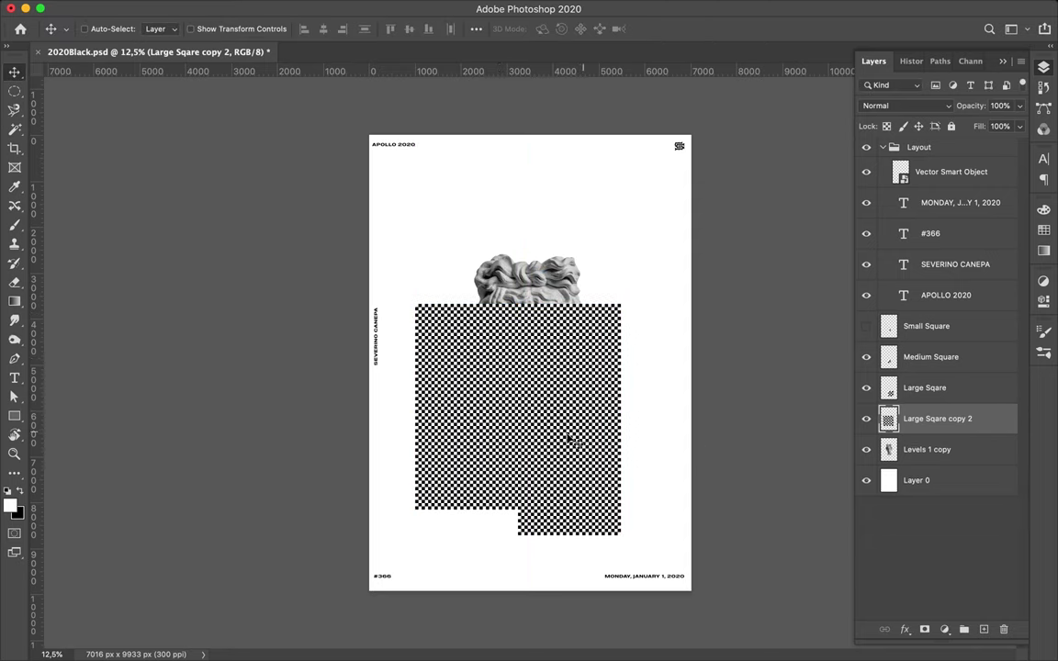
# Keep a hidden backup Large Sqare copy 3 and save the document
pyautogui.moveTo(937, 419); pyautogui.dragTo(869, 455)
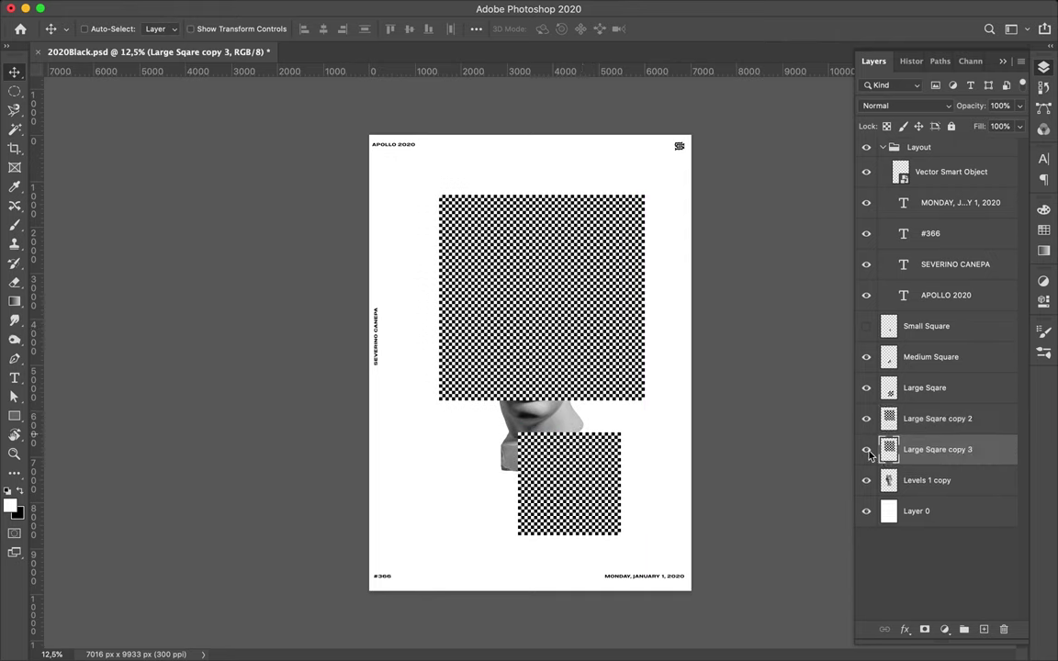
pyautogui.click(866, 449)
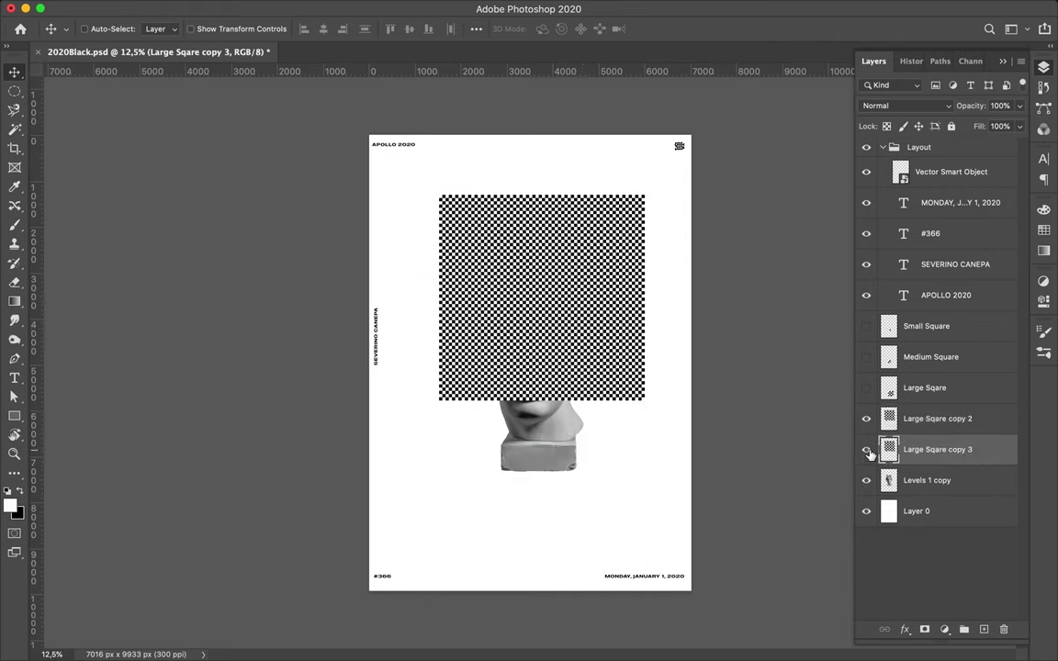
pyautogui.click(928, 421)
pyautogui.hotkey('ctrl', 's')
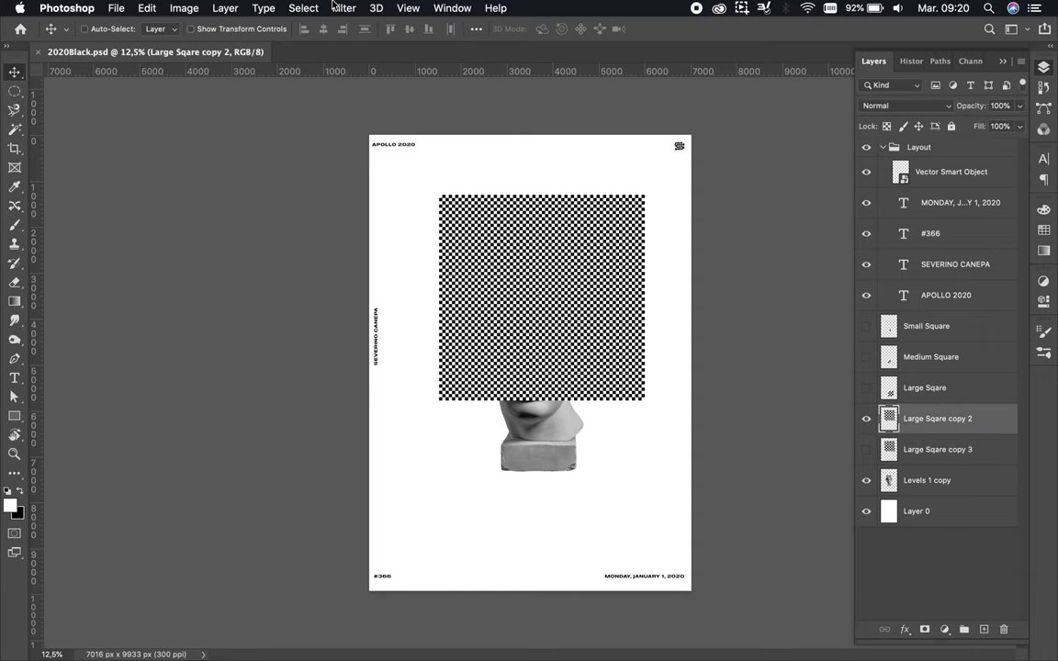
# Open Liquify and warp the checkerboard's lower-right corner outward
pyautogui.click(333, 8)
pyautogui.click(367, 109)
pyautogui.moveTo(429, 415)
pyautogui.mouseDown()
pyautogui.moveTo(551, 413)
pyautogui.moveTo(248, 375)
pyautogui.moveTo(236, 298)
pyautogui.moveTo(156, 111)
pyautogui.moveTo(468, 197)
pyautogui.moveTo(588, 115)
pyautogui.mouseUp()
# Bloat the checker squares at several spots, including upper-left and lower-right, and apply the distortion
pyautogui.press('b')
pyautogui.moveTo(866, 84); pyautogui.dragTo(874, 85)
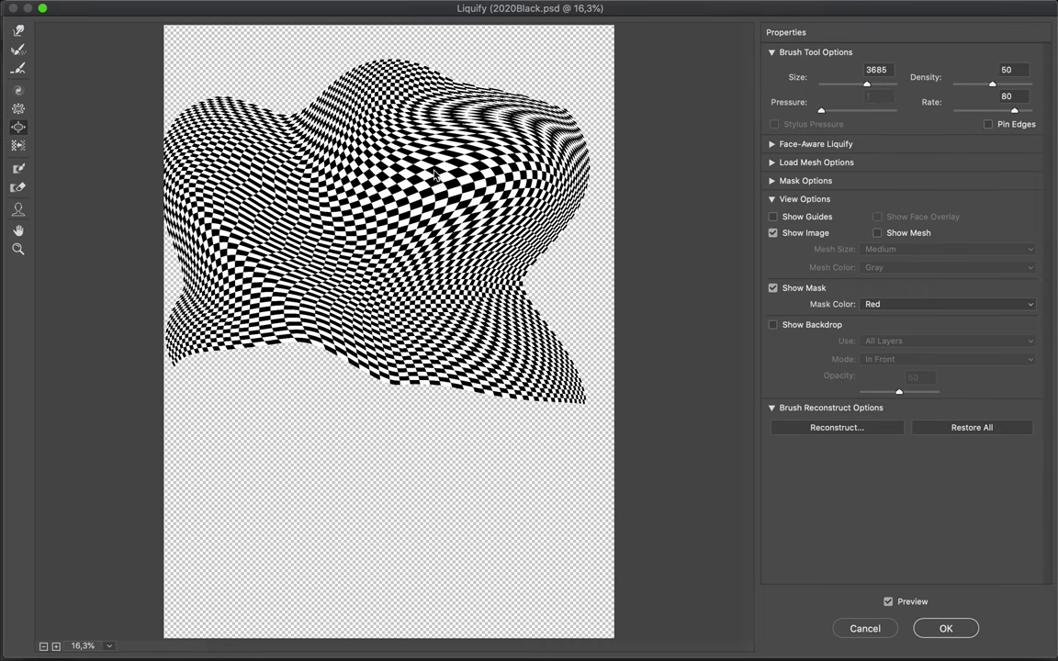
pyautogui.moveTo(358, 176); pyautogui.dragTo(360, 174)
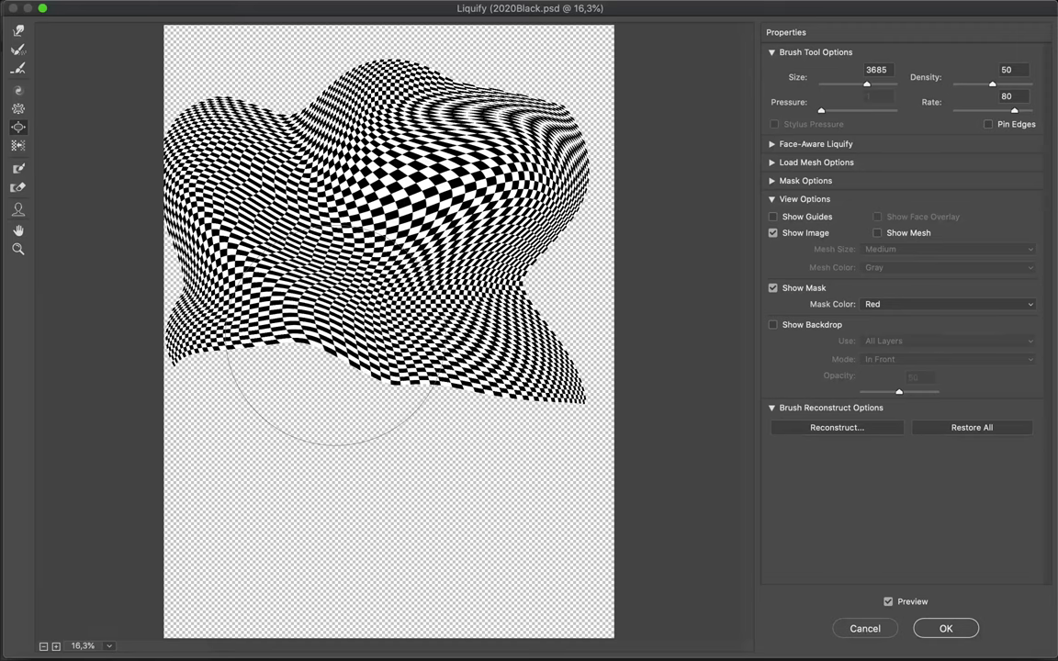
pyautogui.moveTo(329, 344); pyautogui.dragTo(329, 345)
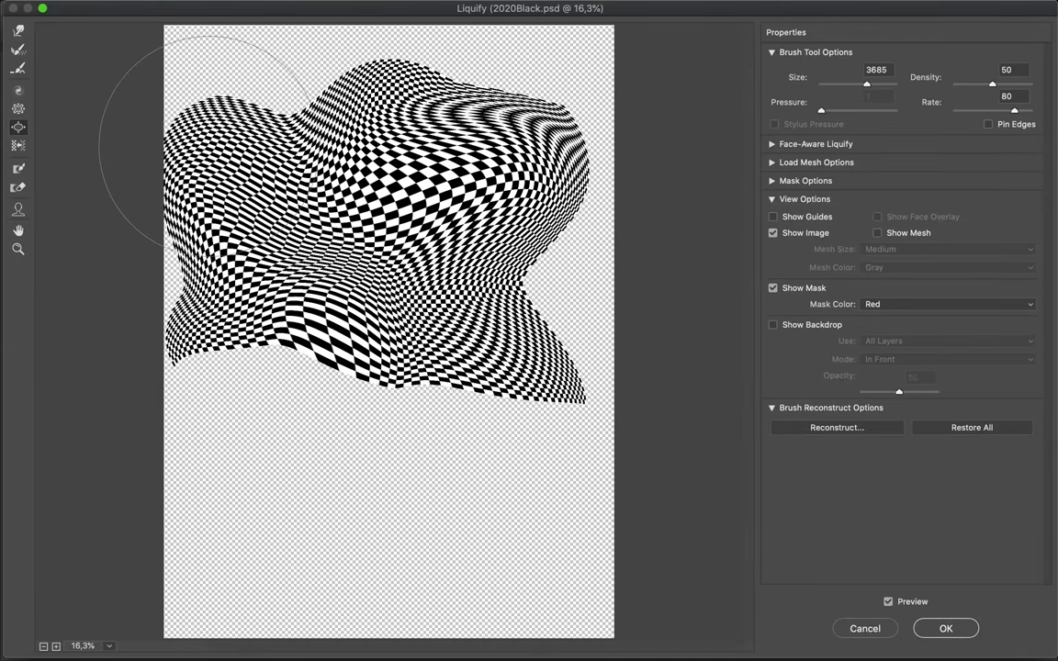
pyautogui.moveTo(201, 143); pyautogui.dragTo(203, 143)
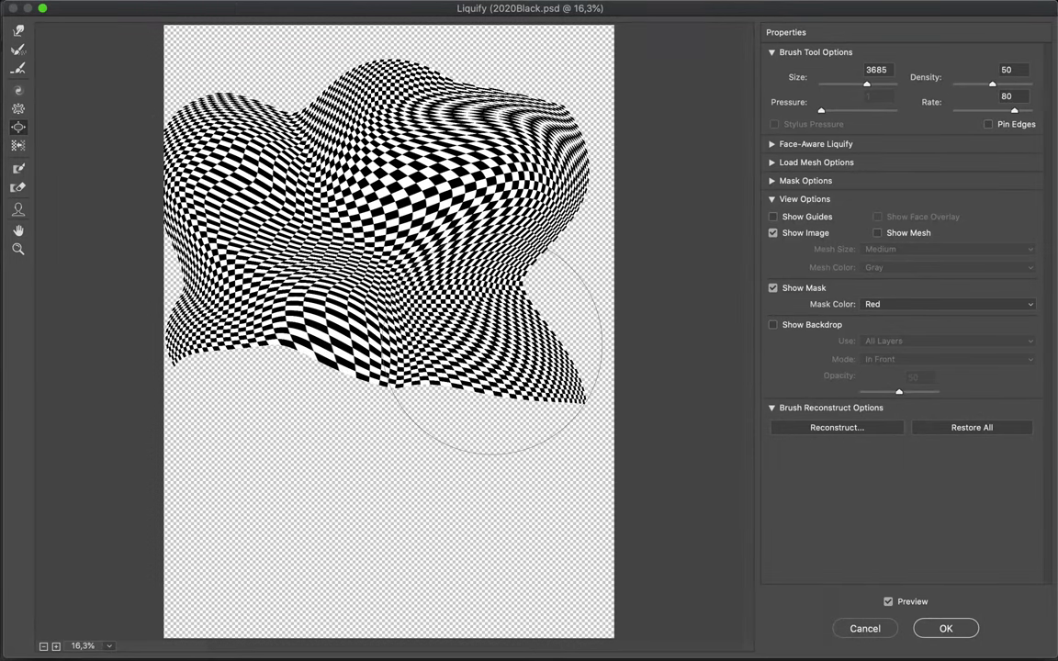
pyautogui.moveTo(512, 418); pyautogui.dragTo(512, 419)
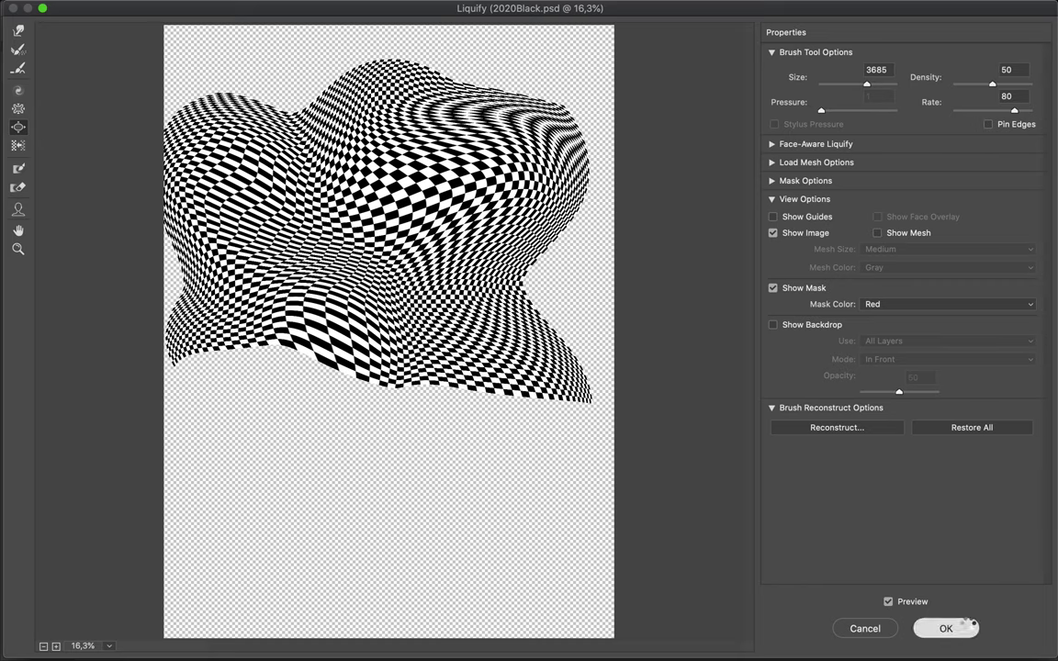
pyautogui.click(968, 624)
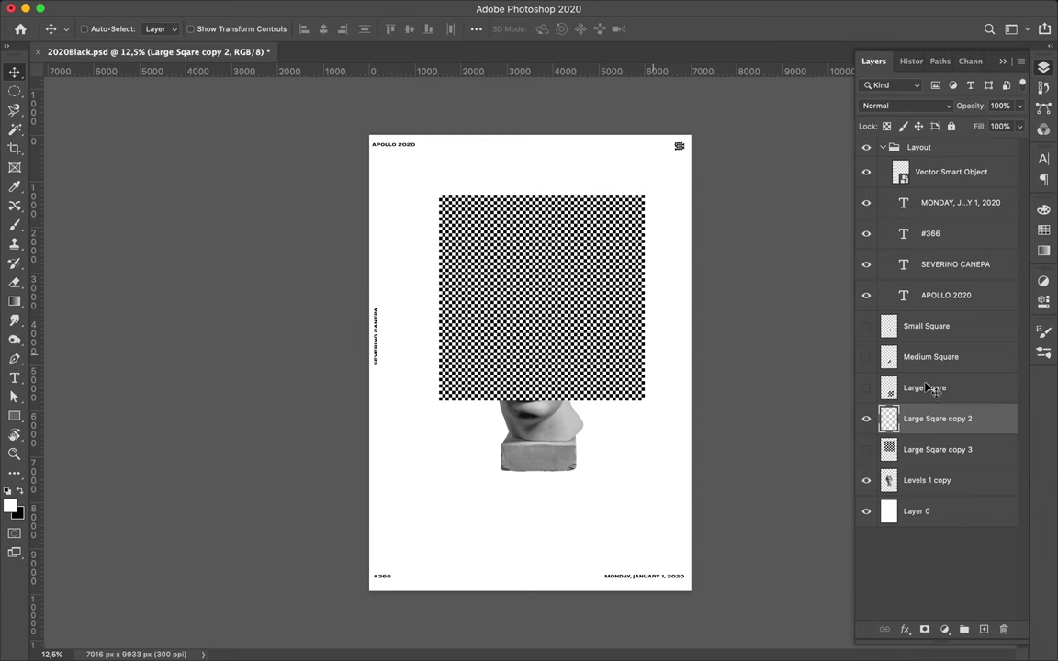
# Group the Small, Medium, Large Square and Large Sqare copy 3 layers as 'Square Start'
pyautogui.click(937, 390)
pyautogui.keyDown('shift'); pyautogui.click(926, 326); pyautogui.keyUp('shift')
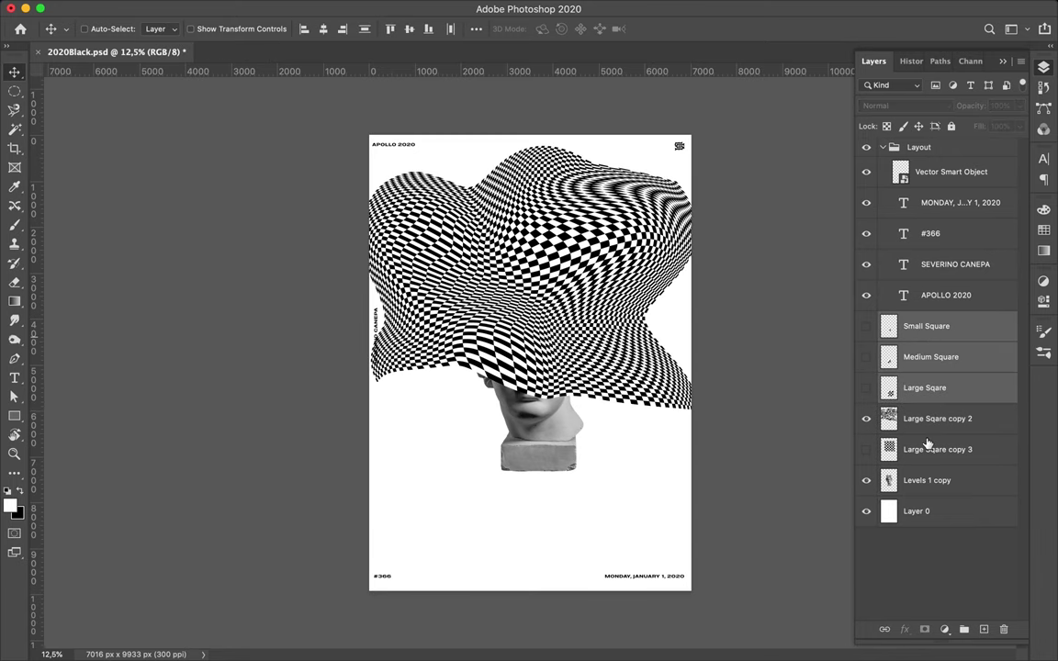
pyautogui.keyDown('shift'); pyautogui.click(926, 450); pyautogui.keyUp('shift')
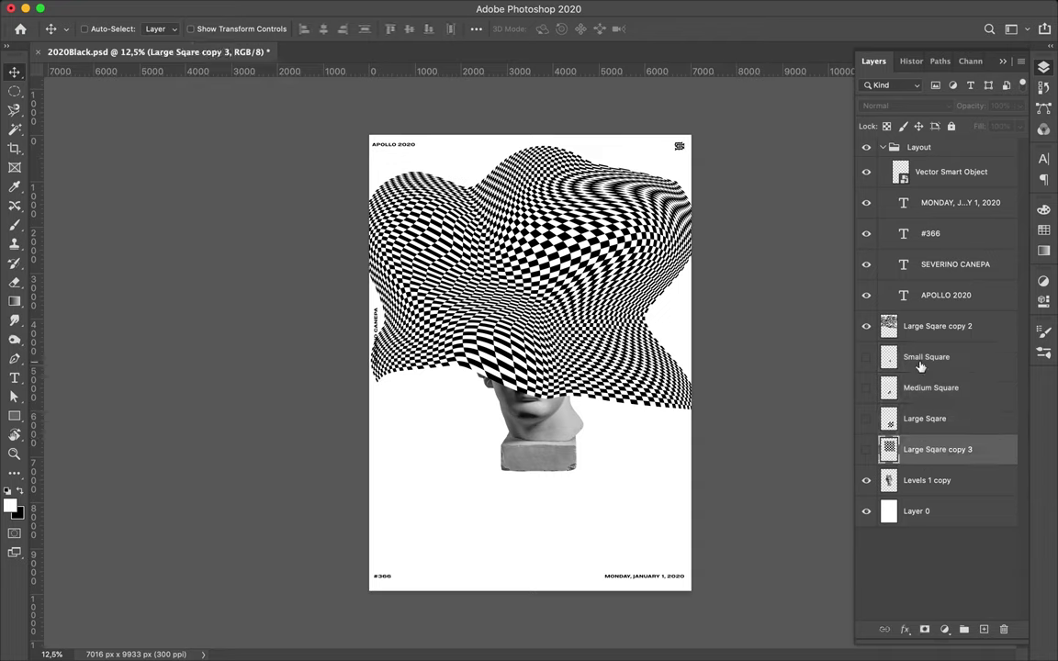
pyautogui.click(964, 629)
pyautogui.doubleClick(921, 351)
pyautogui.write('S')
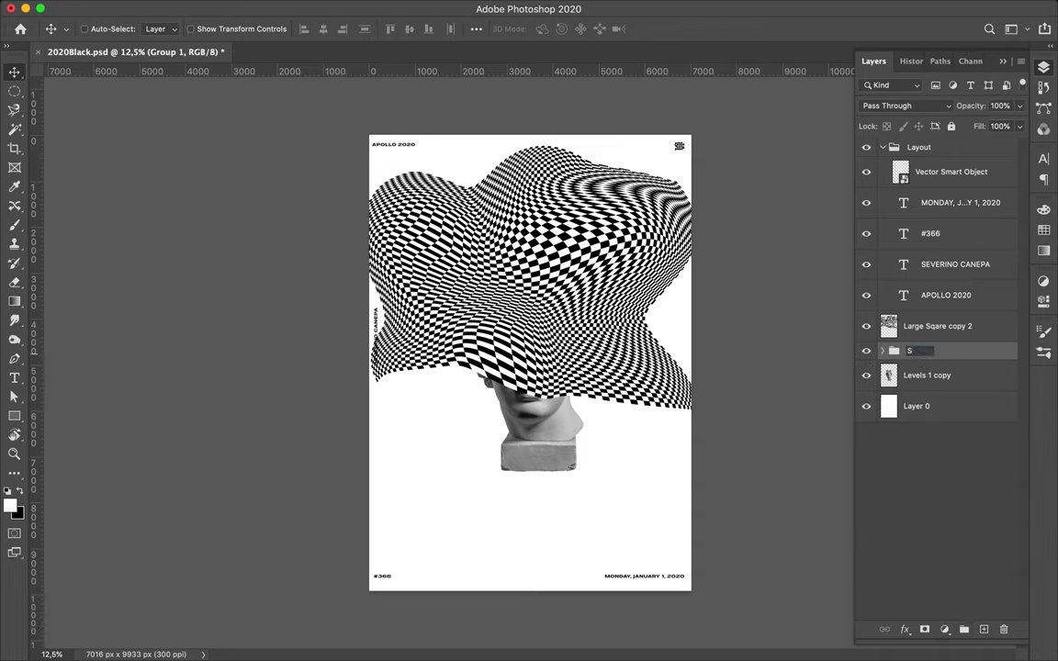
pyautogui.write('quare Start')
pyautogui.press('Return')
# Put the warped checkerboard behind the head, shift it left, and place a duplicate to the right
pyautogui.moveTo(921, 351); pyautogui.dragTo(928, 418)
pyautogui.moveTo(936, 326); pyautogui.dragTo(932, 362)
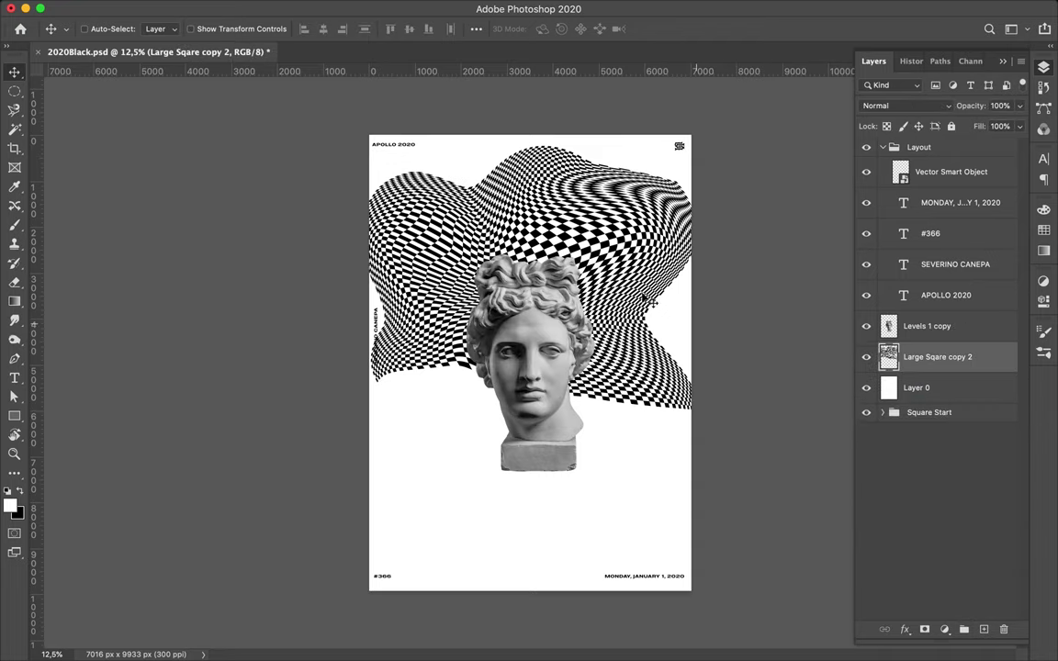
pyautogui.moveTo(651, 302); pyautogui.dragTo(464, 362)
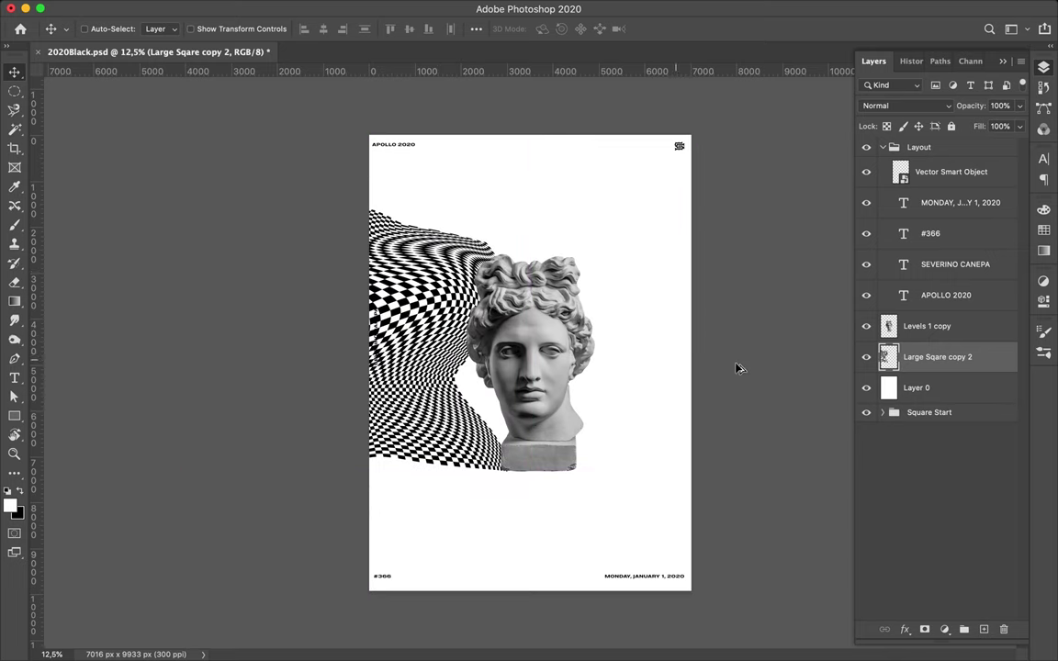
pyautogui.moveTo(736, 367); pyautogui.dragTo(802, 349)
# Add a layer mask to the Levels 1 copy head layer
pyautogui.click(918, 326)
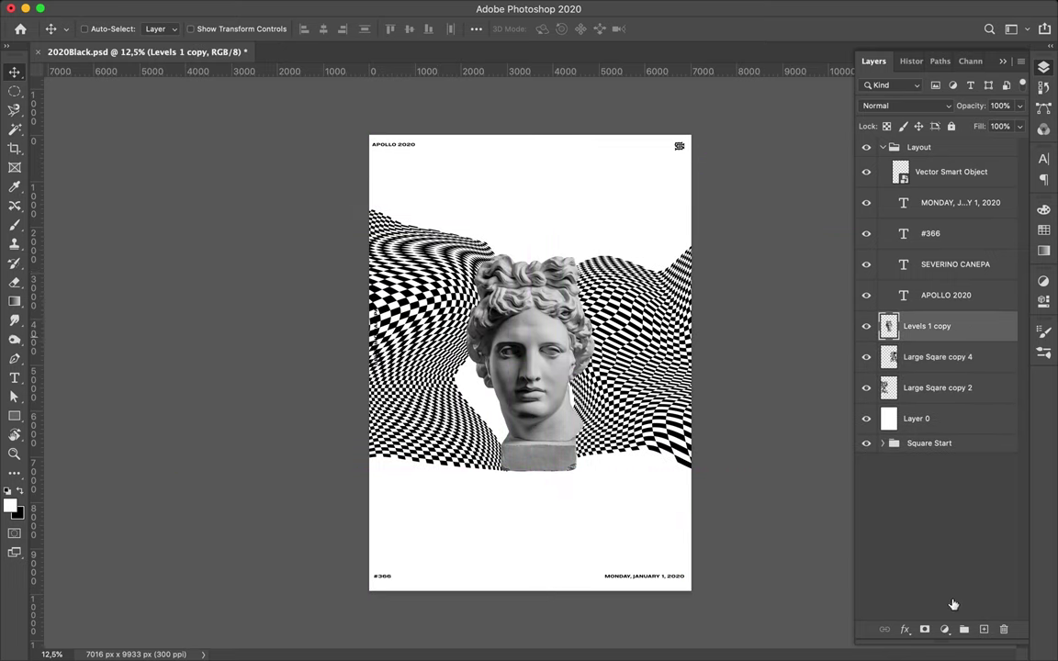
pyautogui.click(924, 629)
pyautogui.moveTo(510, 322); pyautogui.dragTo(570, 317)
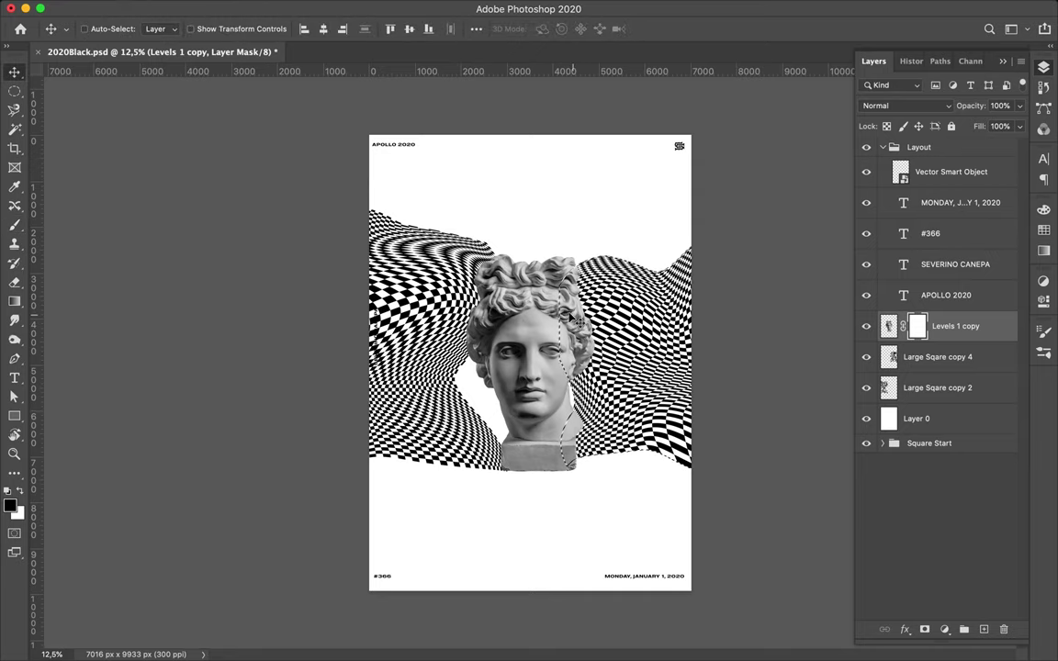
# Mask out the head's right part with a black 332 px Hard Round brush, then add a new layer
pyautogui.press('b')
pyautogui.click(92, 29)
pyautogui.scroll(5, 177, 207)
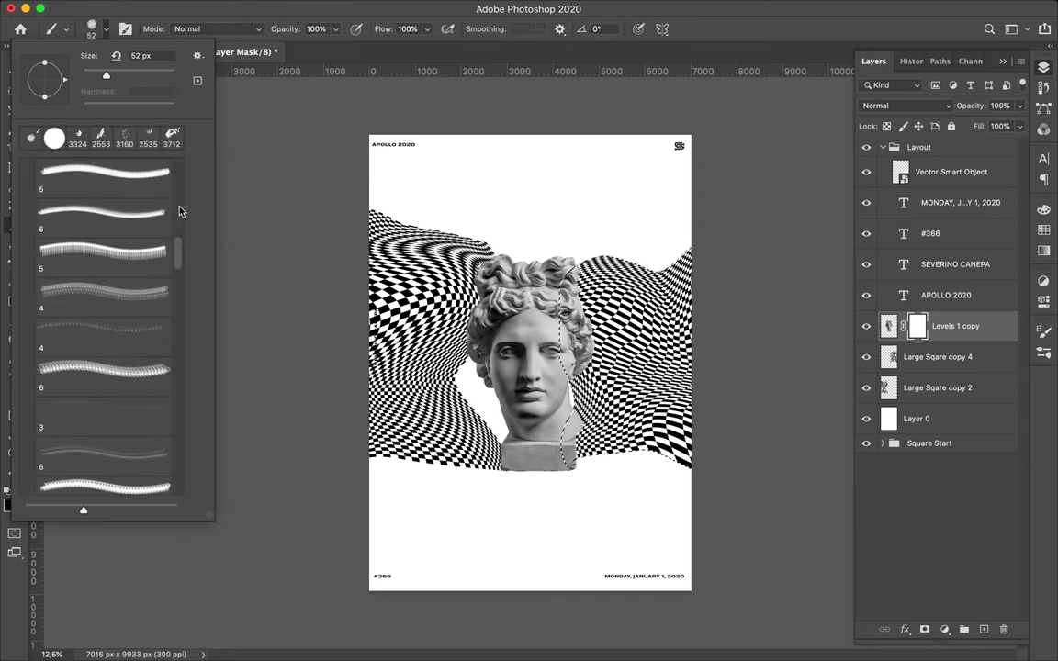
pyautogui.scroll(10, 175, 206)
pyautogui.click(103, 237)
pyautogui.moveTo(101, 76); pyautogui.dragTo(157, 76)
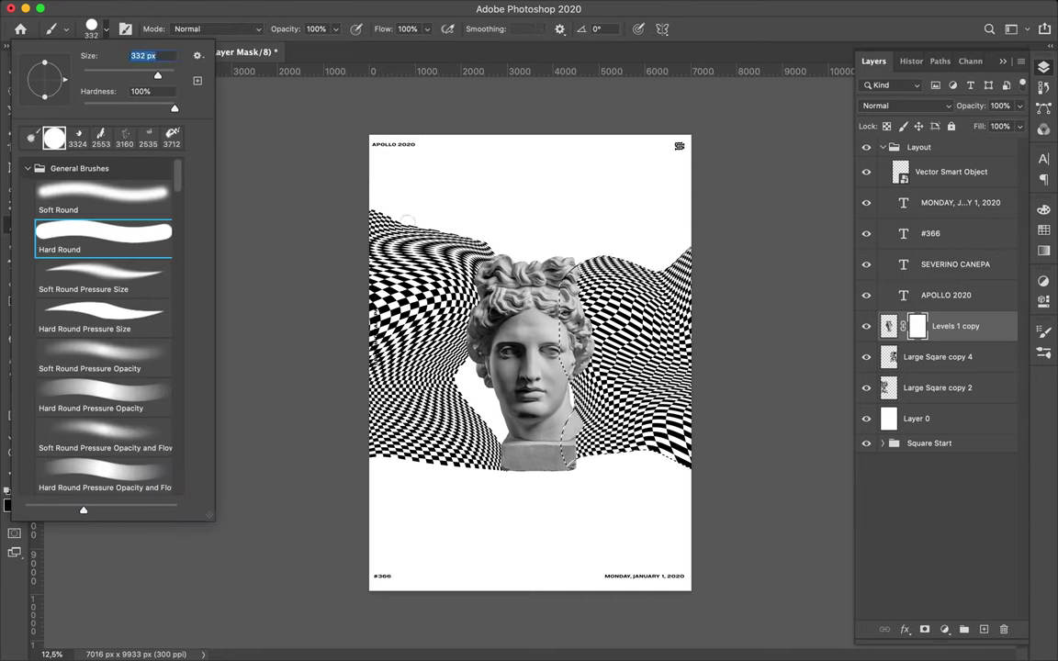
pyautogui.press('Return')
pyautogui.moveTo(519, 276); pyautogui.dragTo(645, 462)
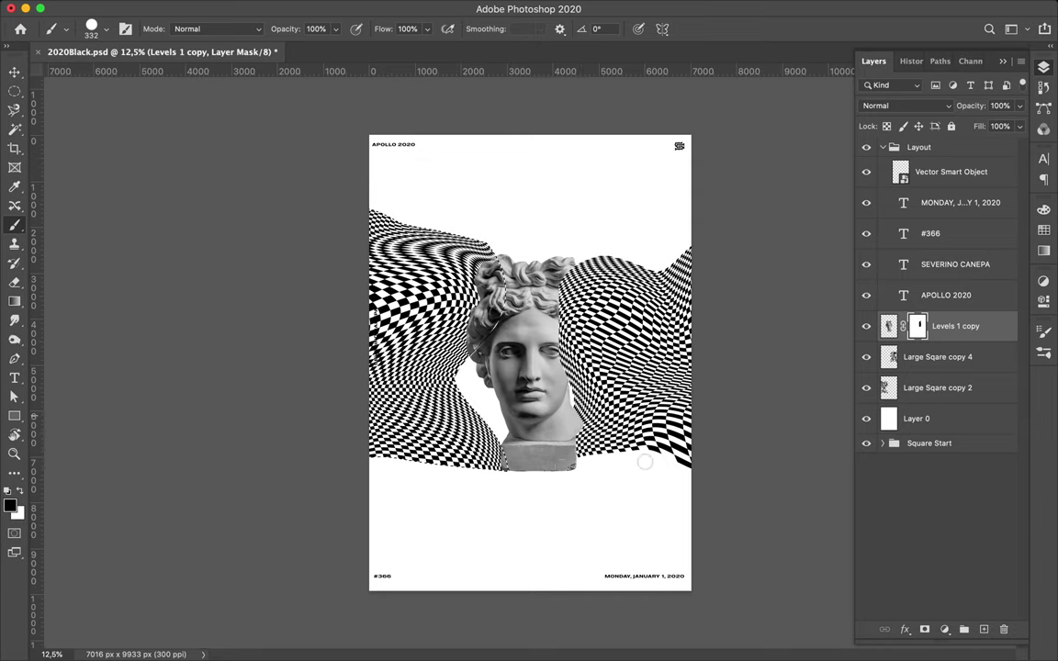
pyautogui.hotkey('ctrl', 'shift', 'alt', 'n')
# Swap the colours to paint black and choose the Coal Brush at 172 px
pyautogui.press('x')
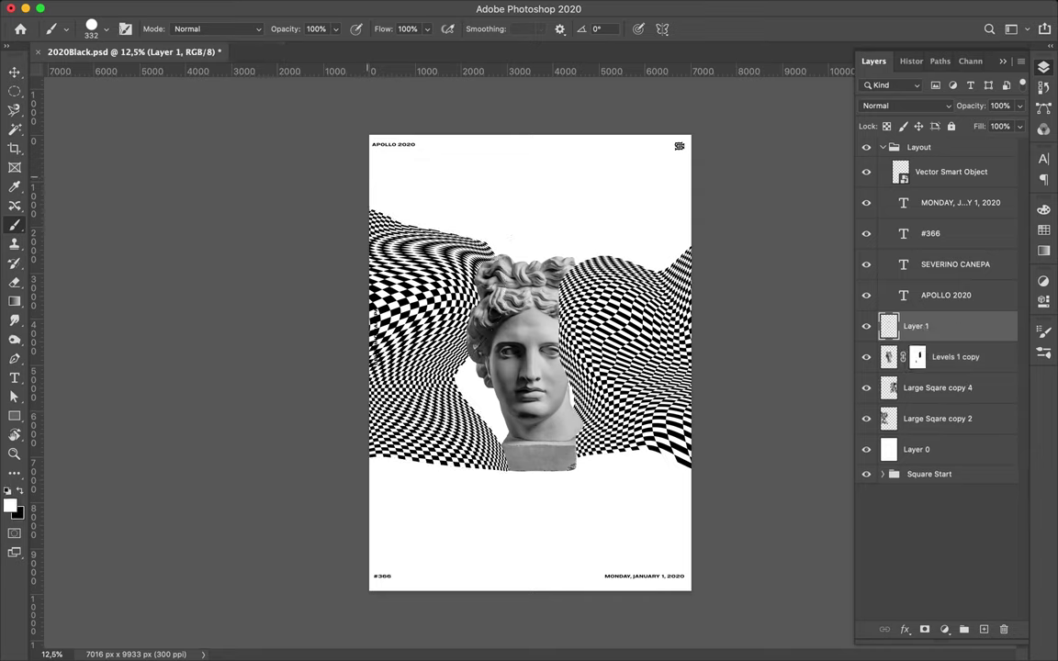
pyautogui.click(106, 29)
pyautogui.scroll(-10, 109, 219)
pyautogui.scroll(-5, 94, 268)
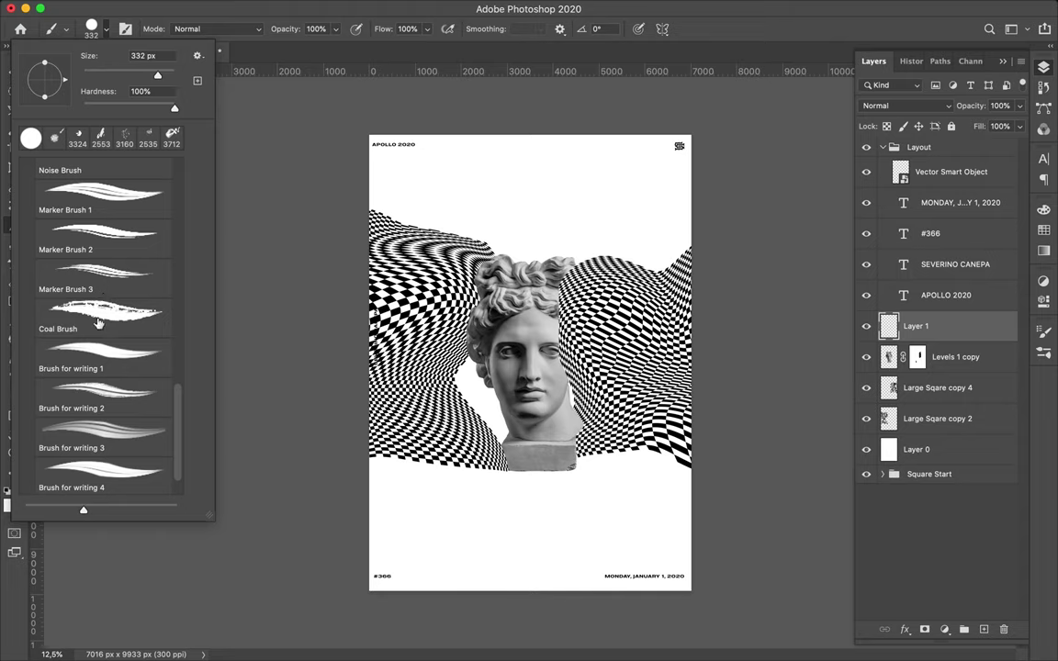
pyautogui.click(101, 312)
pyautogui.click(143, 55)
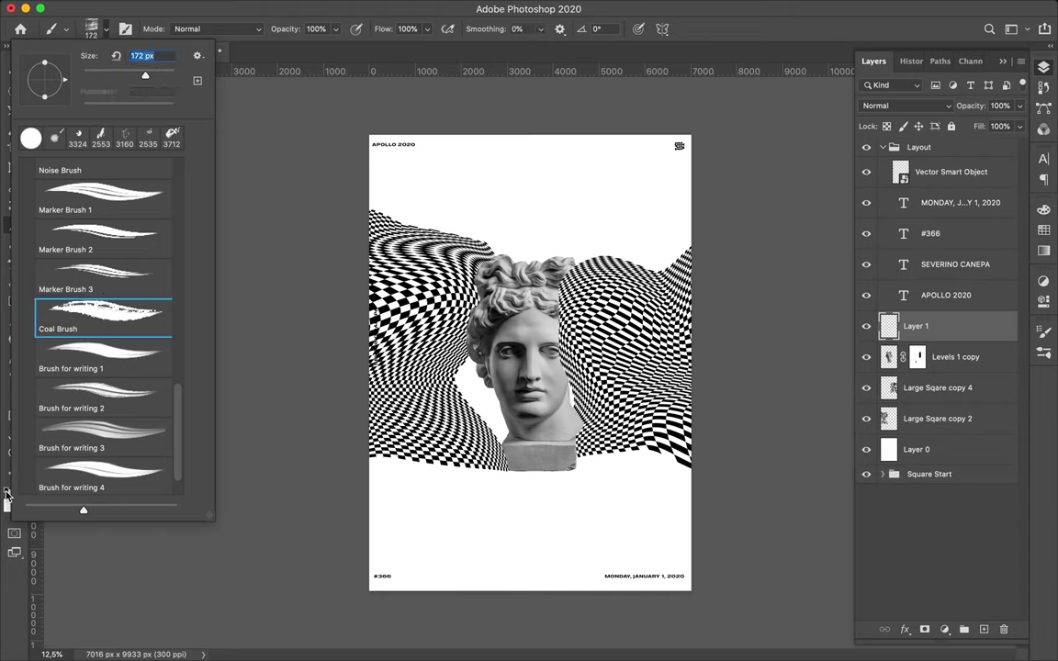
pyautogui.write('172')
pyautogui.press('Return')
# Paint the letters A, P, O above the head, undoing bad strokes, and add Layer 2
pyautogui.moveTo(449, 224)
pyautogui.mouseDown()
pyautogui.moveTo(489, 225)
pyautogui.moveTo(456, 168)
pyautogui.moveTo(485, 225)
pyautogui.moveTo(481, 196)
pyautogui.mouseUp()
pyautogui.hotkey('ctrl', 'z')
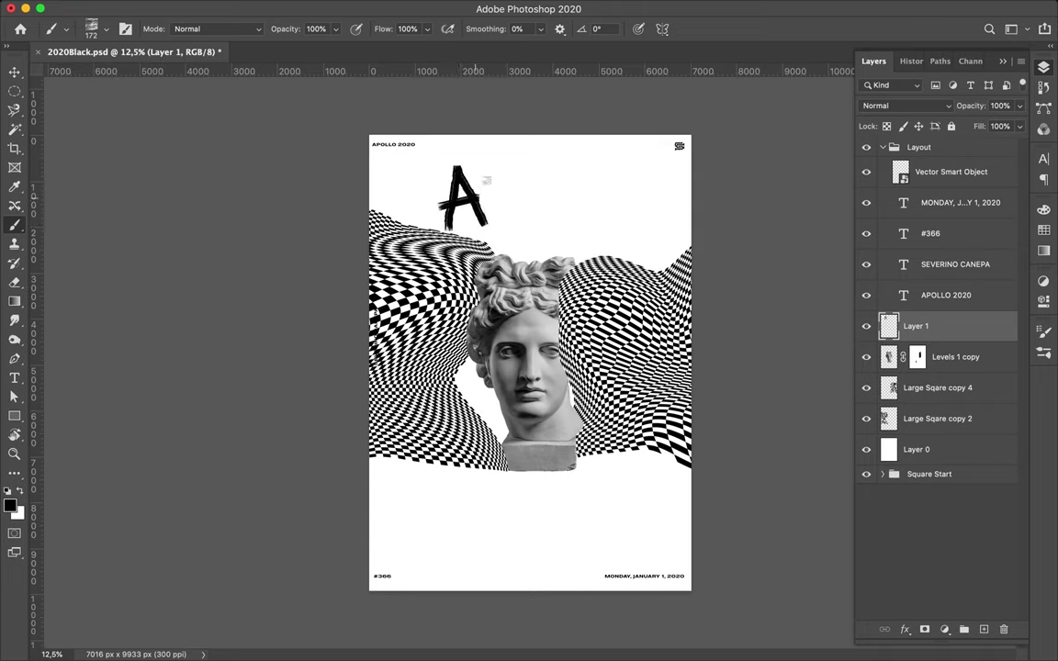
pyautogui.moveTo(501, 243); pyautogui.dragTo(480, 172)
pyautogui.hotkey('ctrl', 'z')
pyautogui.moveTo(502, 243)
pyautogui.mouseDown()
pyautogui.moveTo(480, 173)
pyautogui.moveTo(515, 176)
pyautogui.moveTo(487, 203)
pyautogui.moveTo(542, 209)
pyautogui.moveTo(542, 167)
pyautogui.moveTo(563, 163)
pyautogui.mouseUp()
pyautogui.hotkey('ctrl', 'z')
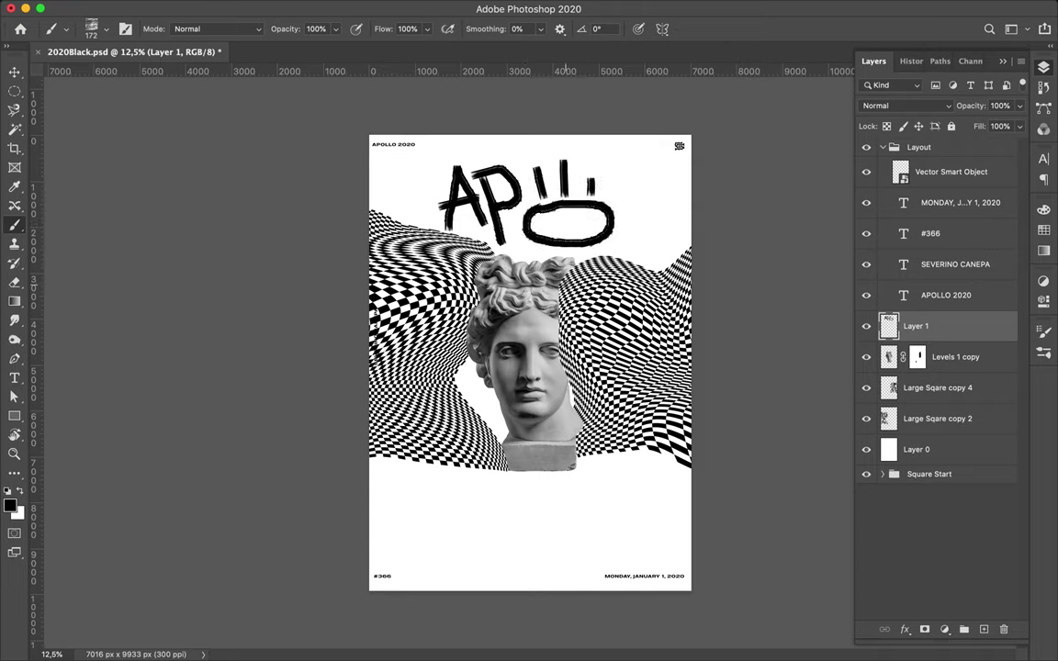
pyautogui.hotkey('ctrl', 'shift', 'alt', 'n')
# Rename the lettering layers 'APO' and 'LLO'
pyautogui.doubleClick(916, 356)
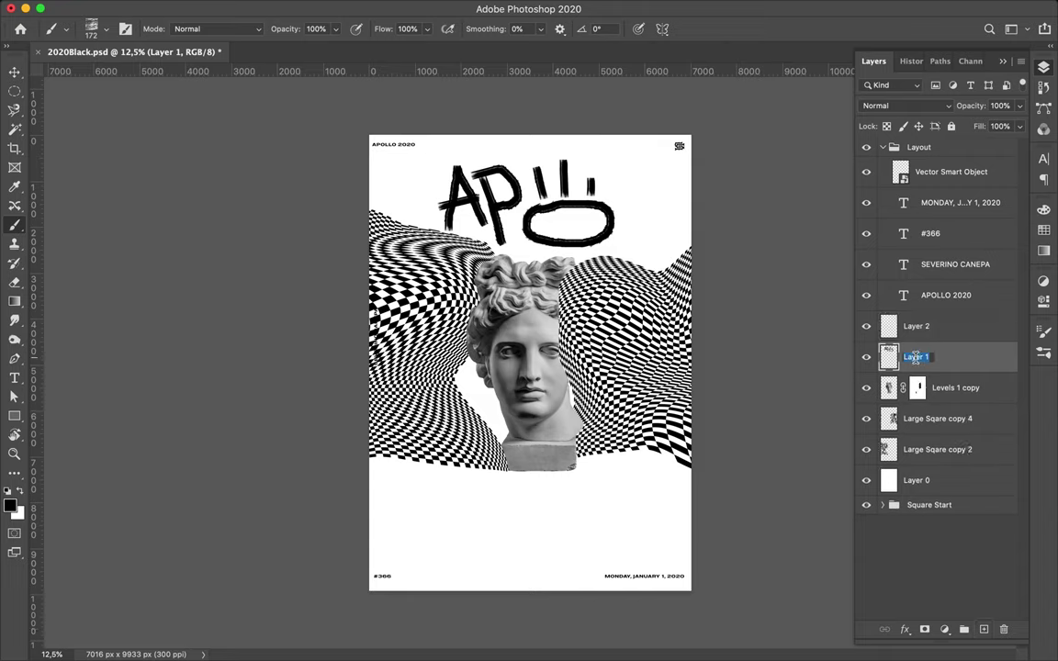
pyautogui.write('APO')
pyautogui.doubleClick(916, 326)
pyautogui.write('LLO')
pyautogui.press('Return')
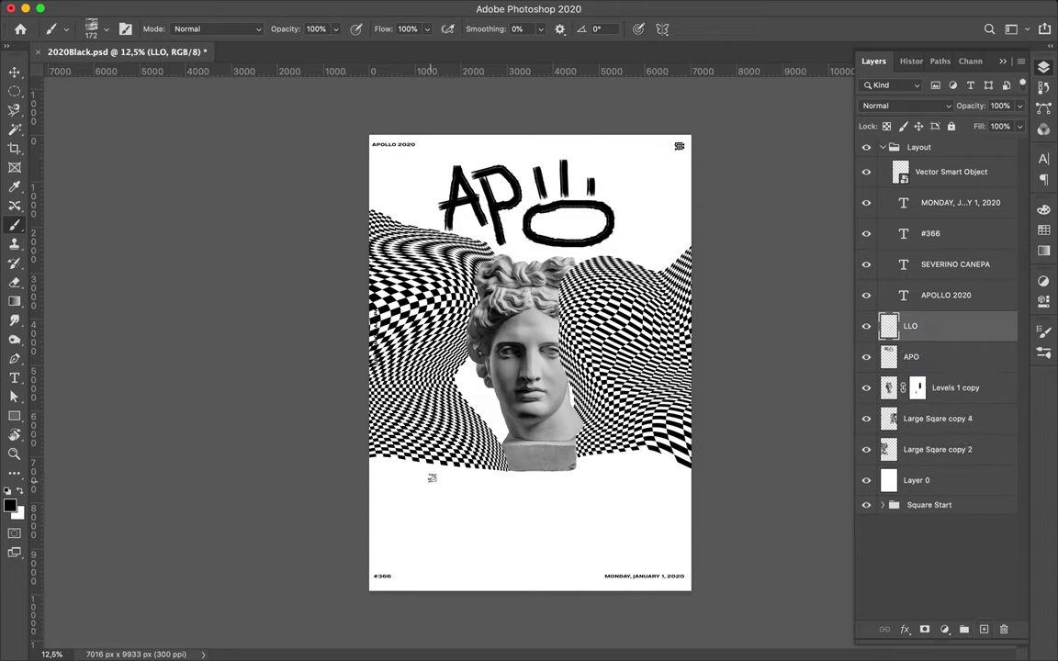
# Paint the two L strokes low on the poster, undoing a stray diagonal
pyautogui.moveTo(427, 475)
pyautogui.mouseDown()
pyautogui.moveTo(410, 530)
pyautogui.moveTo(518, 515)
pyautogui.mouseUp()
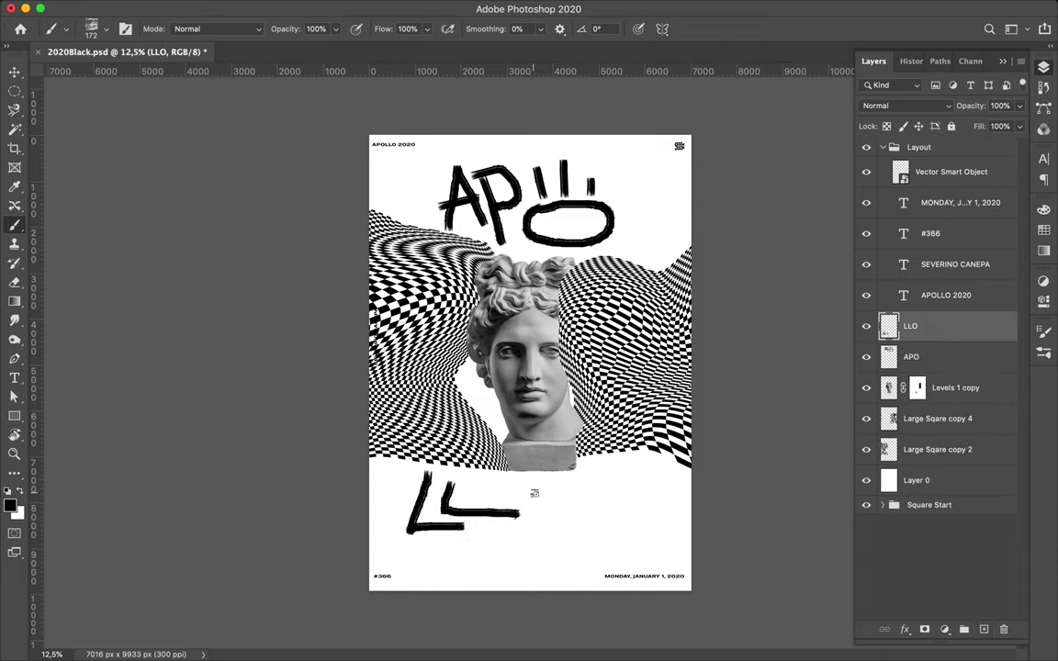
pyautogui.moveTo(482, 445)
pyautogui.mouseDown()
pyautogui.moveTo(614, 520)
pyautogui.moveTo(549, 498)
pyautogui.mouseUp()
pyautogui.hotkey('ctrl', 'z')
# Rework the A's left leg on the APO layer, undoing the extra thick strokes
pyautogui.click(948, 359)
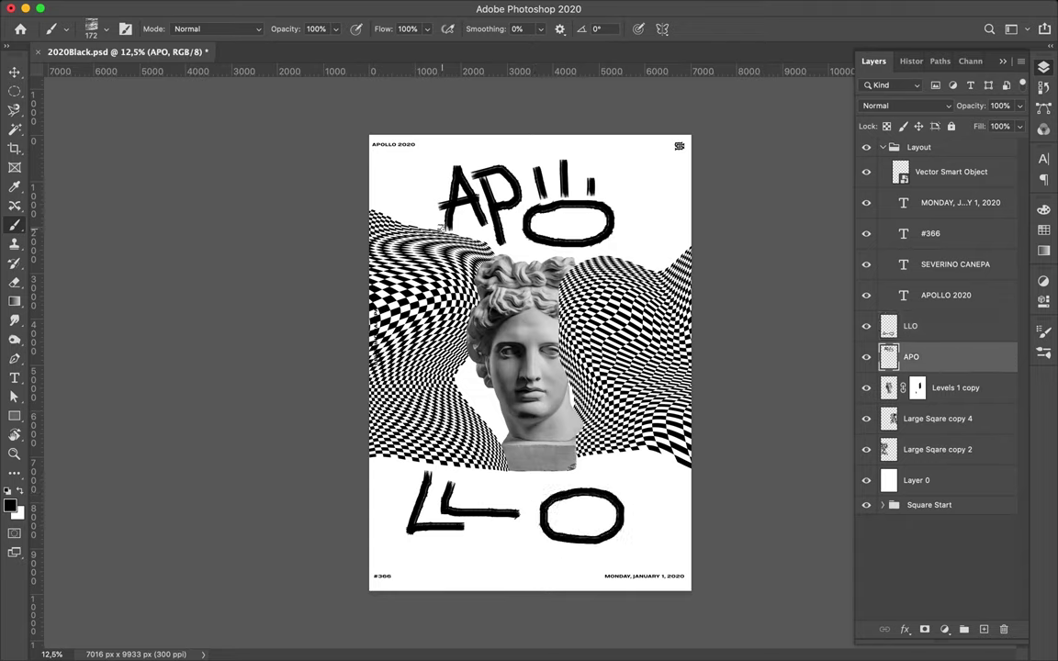
pyautogui.moveTo(438, 226); pyautogui.dragTo(449, 150)
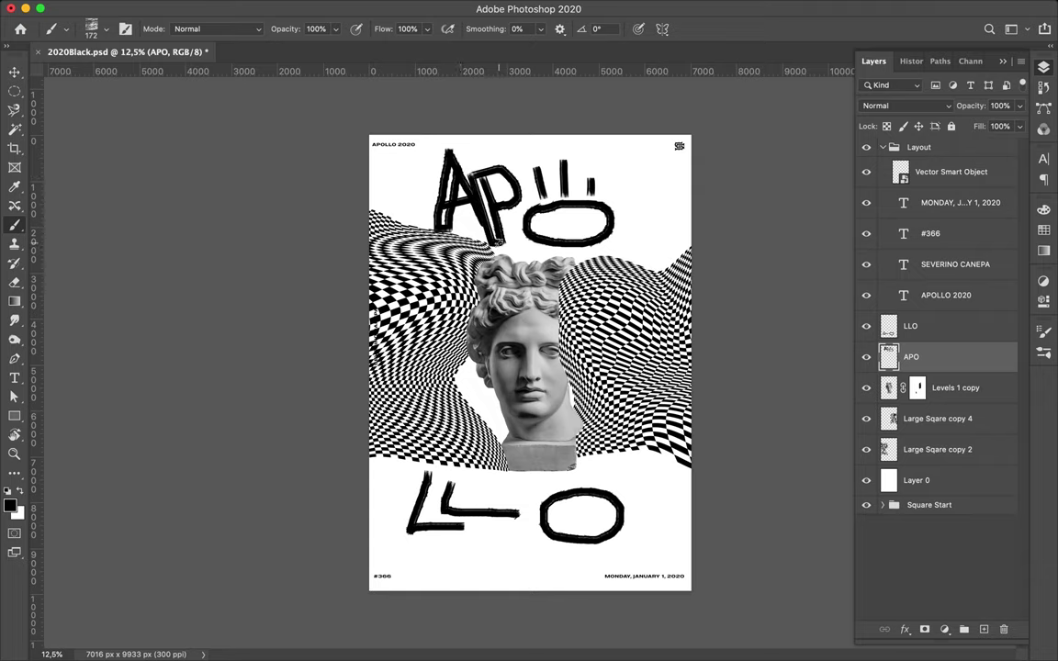
pyautogui.hotkey('ctrl', 'z')
pyautogui.moveTo(441, 228); pyautogui.dragTo(447, 158)
pyautogui.moveTo(415, 202)
pyautogui.mouseDown()
pyautogui.moveTo(443, 145)
pyautogui.moveTo(430, 180)
pyautogui.moveTo(454, 213)
pyautogui.moveTo(476, 166)
pyautogui.moveTo(500, 187)
pyautogui.mouseUp()
pyautogui.hotkey('ctrl', 'z')
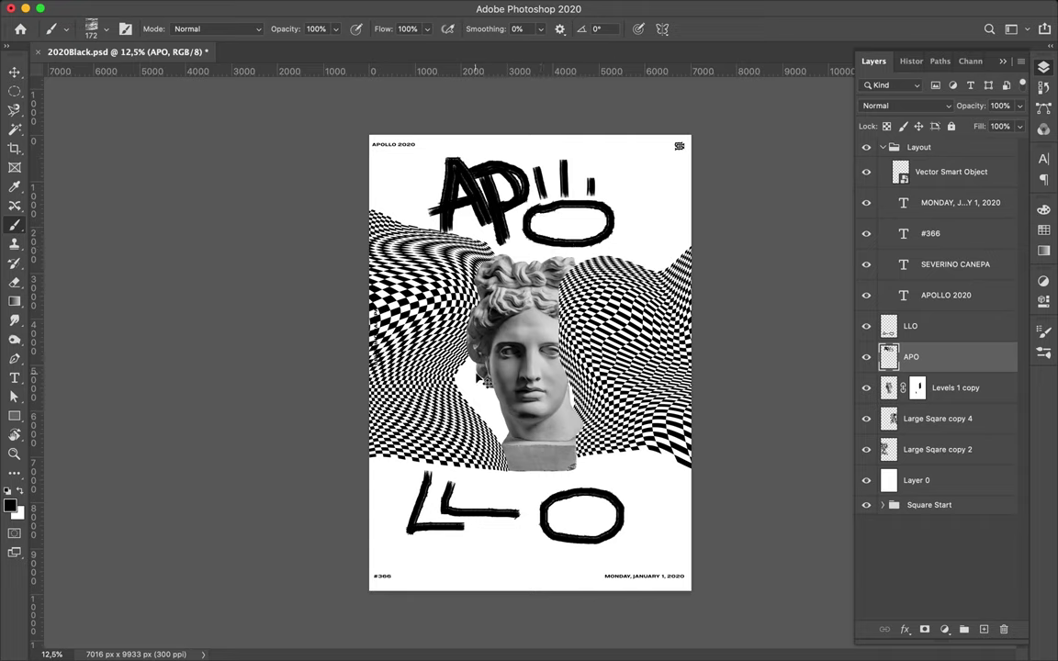
pyautogui.hotkey('ctrl', 'z')
pyautogui.hotkey('ctrl', 'z')
pyautogui.hotkey('ctrl', 'z')
pyautogui.hotkey('ctrl', 'z')
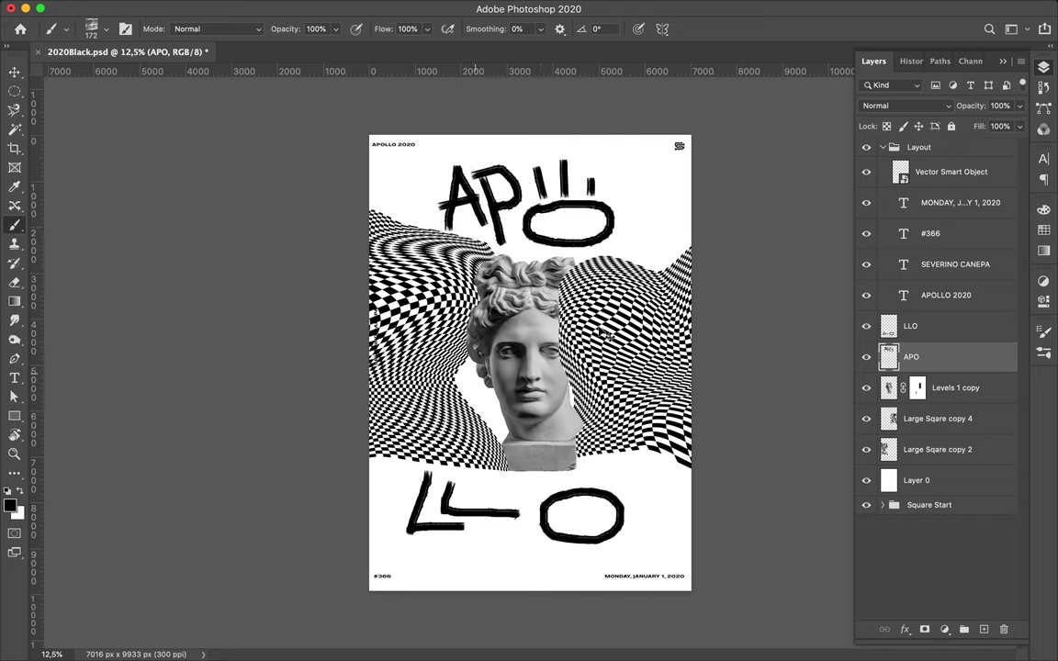
# Cross the O of LLO with two diagonal strokes
pyautogui.hotkey('alt', ']')
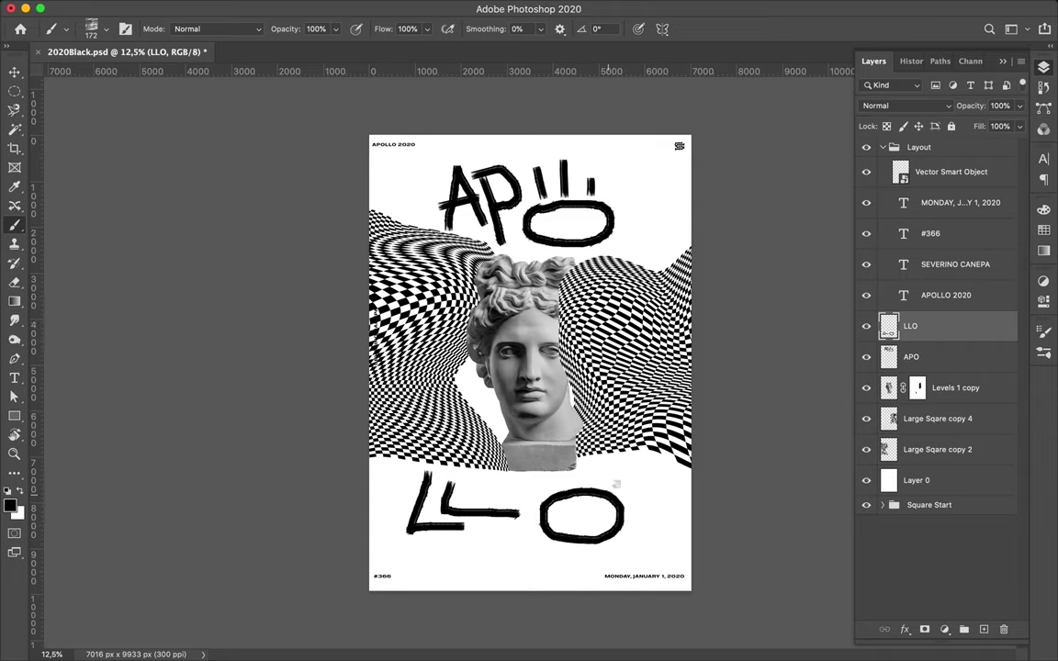
pyautogui.moveTo(624, 476); pyautogui.dragTo(536, 557)
pyautogui.moveTo(540, 491); pyautogui.dragTo(622, 555)
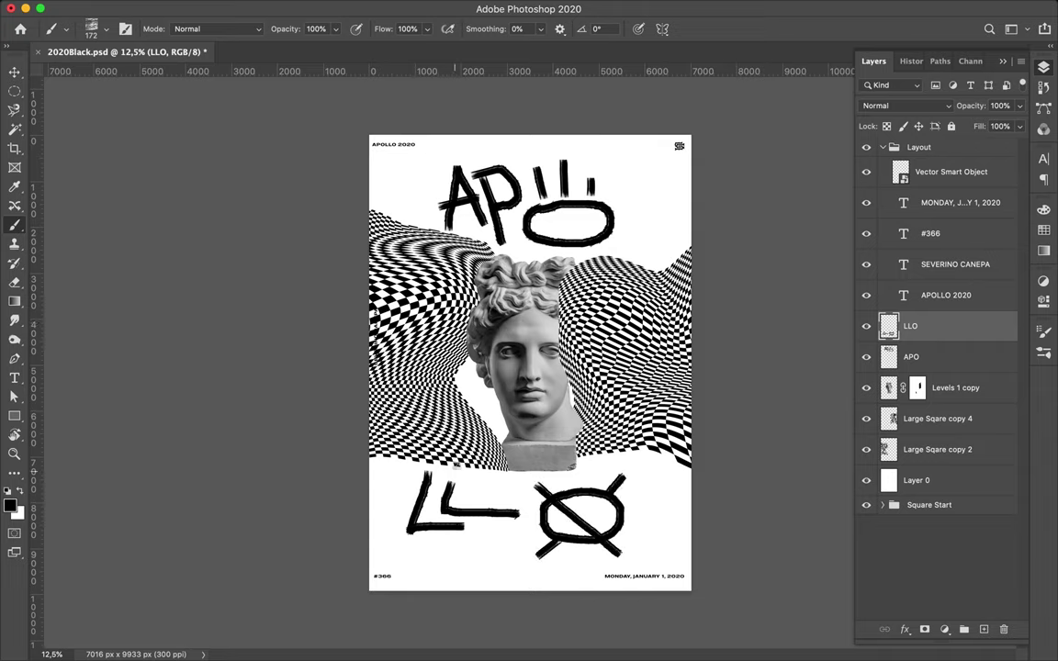
# Draw a rectangle covering the whole poster above Layer 0
pyautogui.press('v')
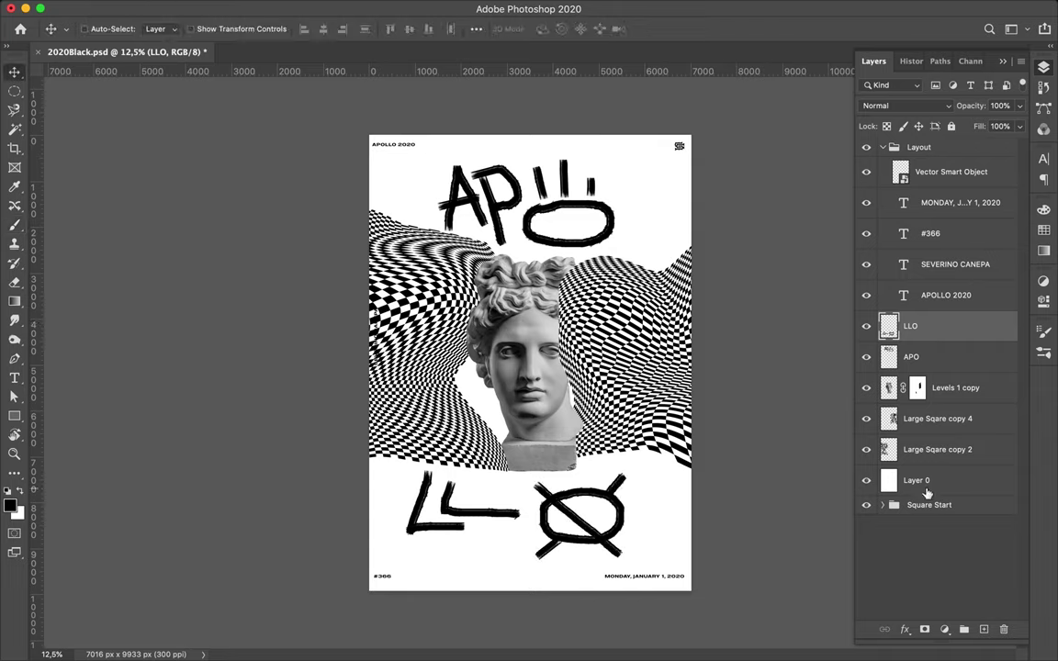
pyautogui.click(916, 481)
pyautogui.press('u')
pyautogui.moveTo(367, 133); pyautogui.dragTo(694, 596)
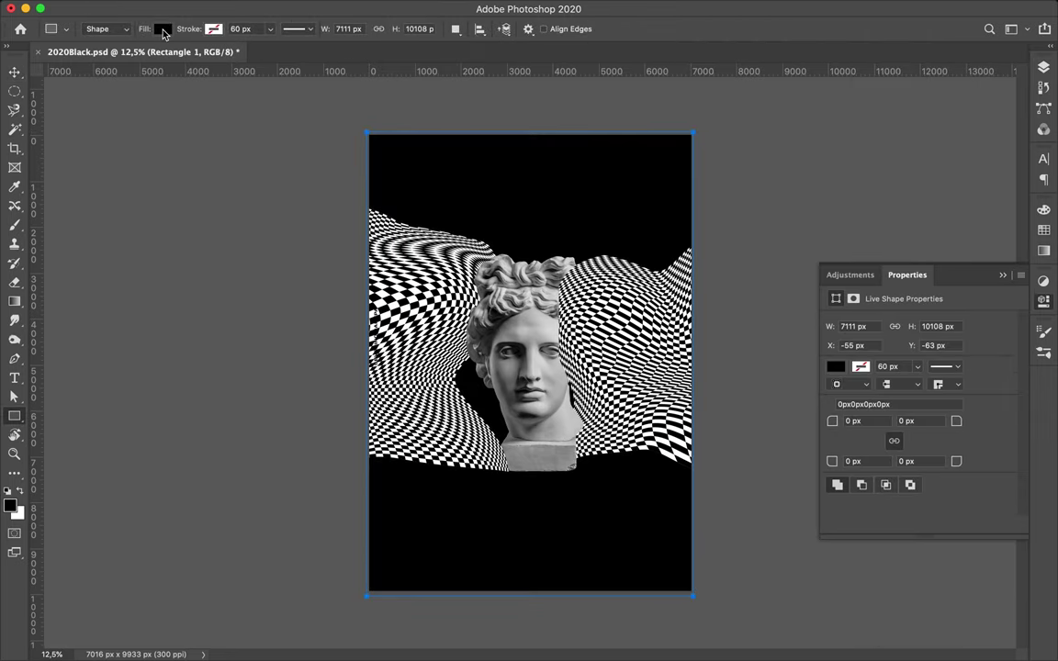
# Fill the rectangle with light grey dedede
pyautogui.click(163, 28)
pyautogui.click(135, 108)
pyautogui.click(252, 57)
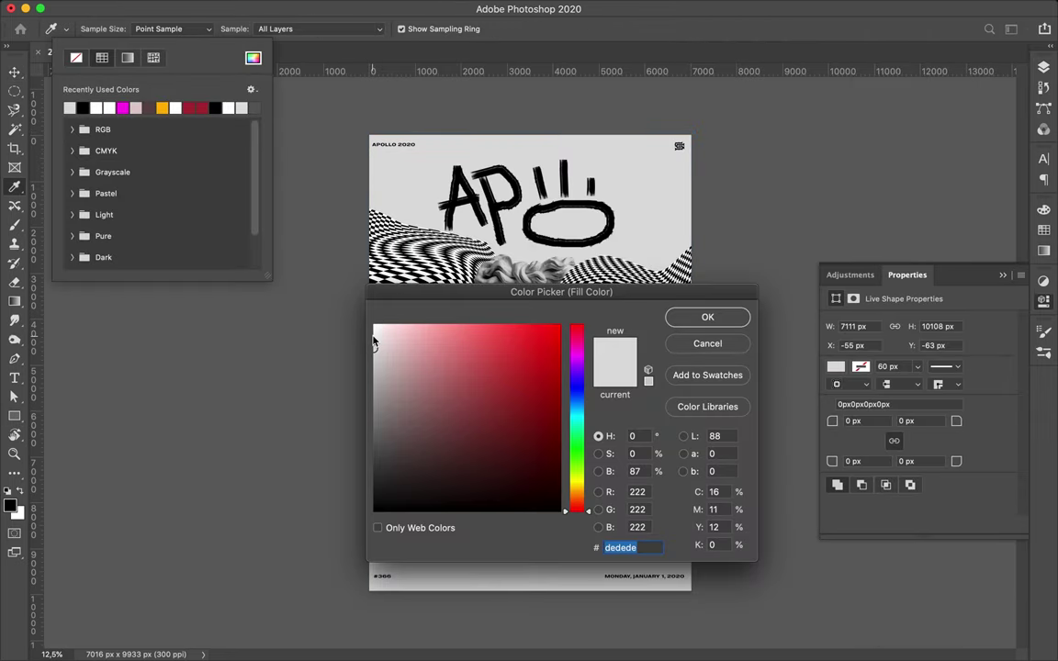
pyautogui.press('Return')
pyautogui.click(1043, 67)
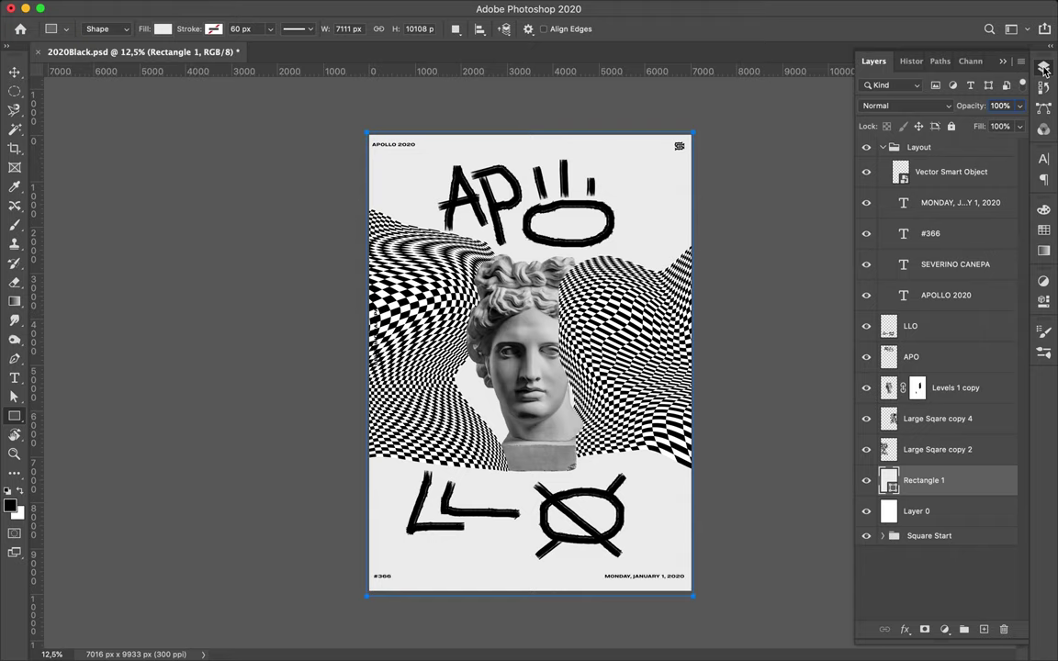
# Delete the white Layer 0 and set the brush colour to red fe0202
pyautogui.click(931, 511)
pyautogui.press('Delete')
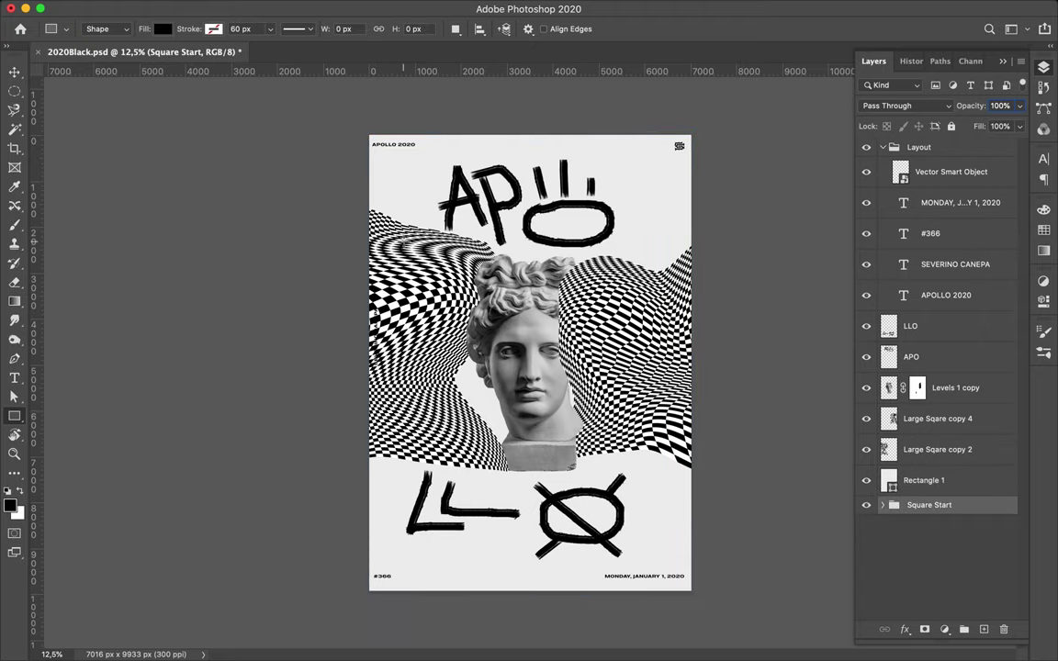
pyautogui.press('b')
pyautogui.click(10, 504)
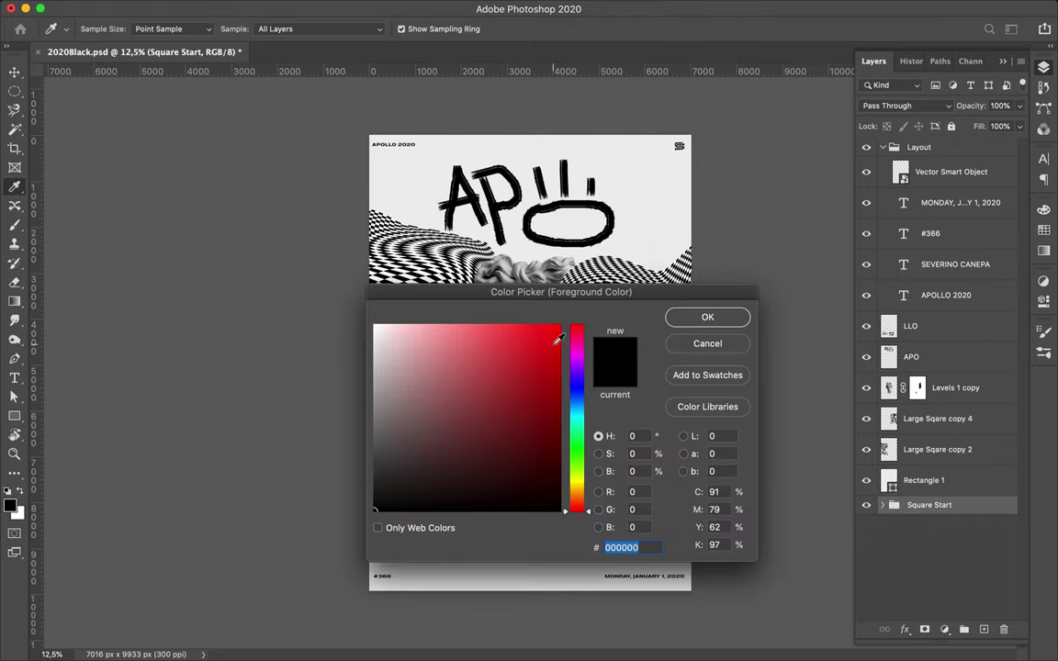
pyautogui.click(557, 327)
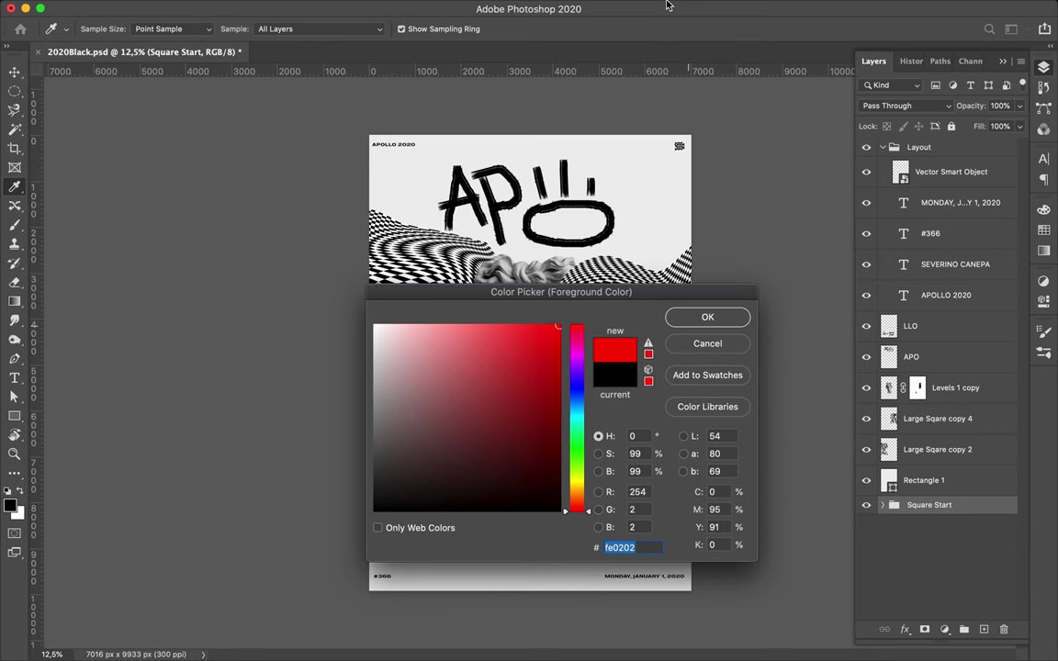
pyautogui.press('Return')
# Add a new lettering layer and set the Grain Brush to about 108 px
pyautogui.hotkey('ctrl', 'shift', 'alt', 'n')
pyautogui.scroll(2, 532, 404)
pyautogui.click(105, 28)
pyautogui.scroll(2, 196, 246)
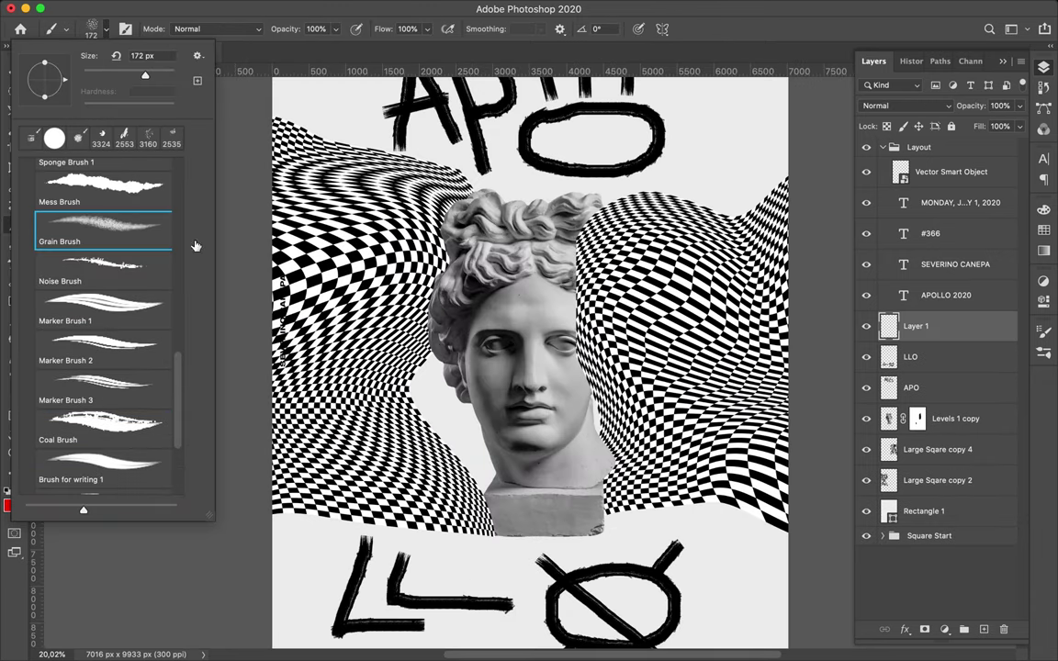
pyautogui.moveTo(145, 78); pyautogui.dragTo(134, 80)
pyautogui.press('Return')
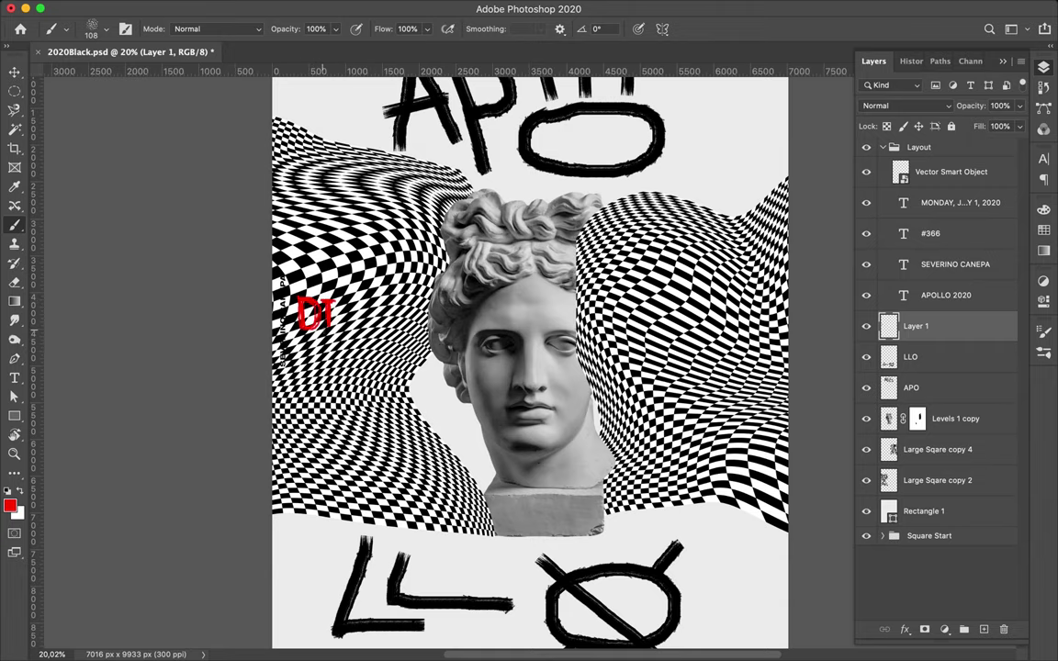
pyautogui.scroll(2, 324, 232)
pyautogui.scroll(1, 324, 232)
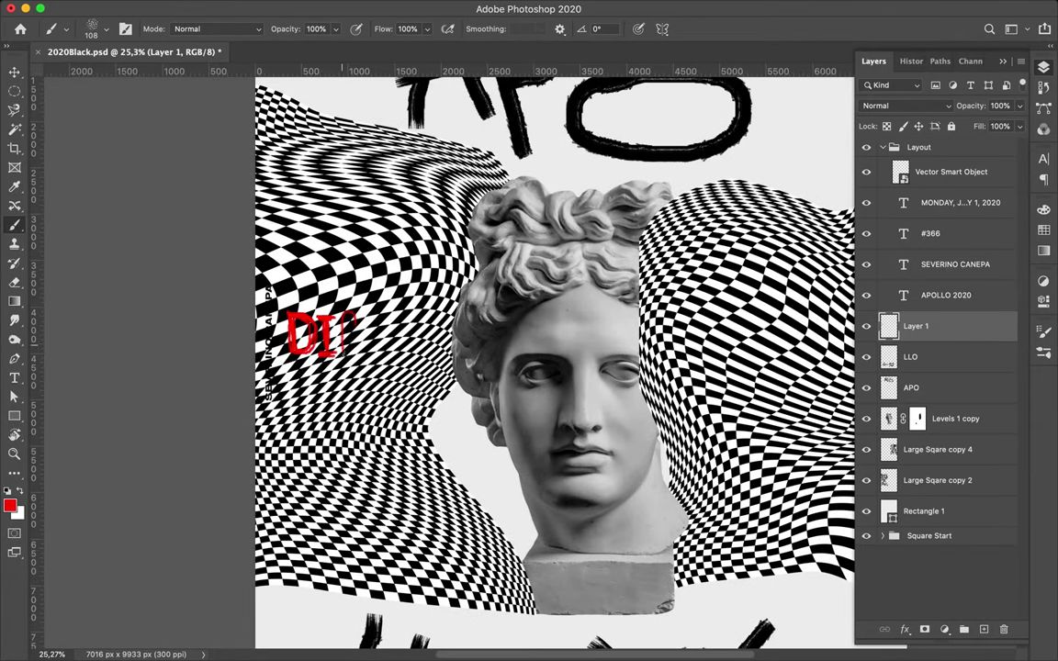
# Paint the red G, I and T strokes of DIGITAL left of the bust
pyautogui.moveTo(356, 324); pyautogui.dragTo(349, 365)
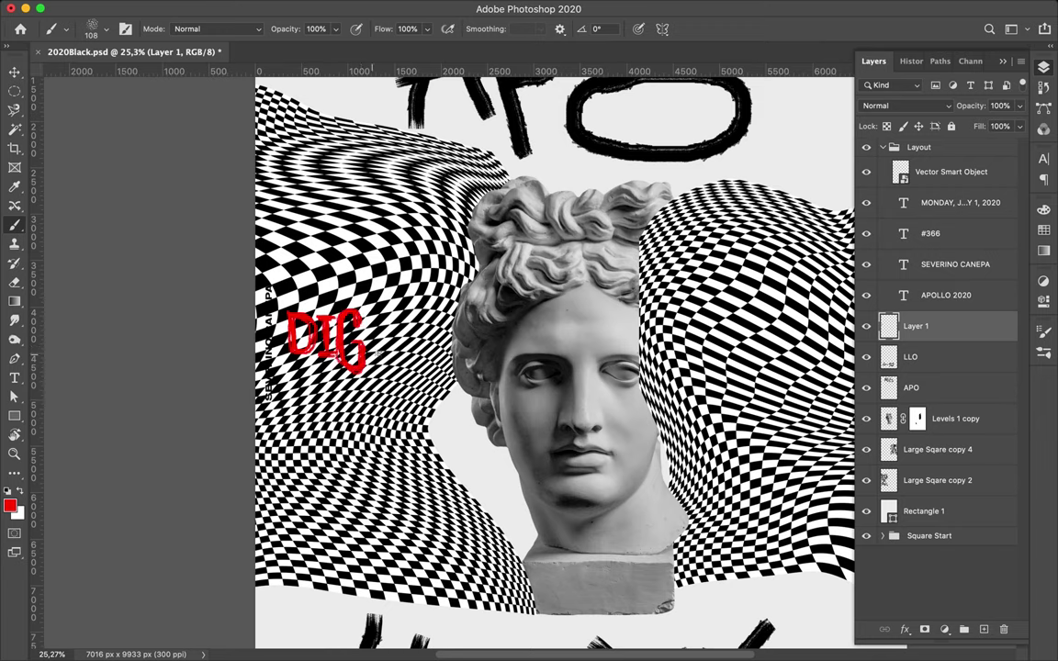
pyautogui.moveTo(378, 352); pyautogui.dragTo(374, 318)
pyautogui.moveTo(364, 313)
pyautogui.mouseDown()
pyautogui.moveTo(413, 303)
pyautogui.moveTo(393, 355)
pyautogui.moveTo(406, 365)
pyautogui.mouseUp()
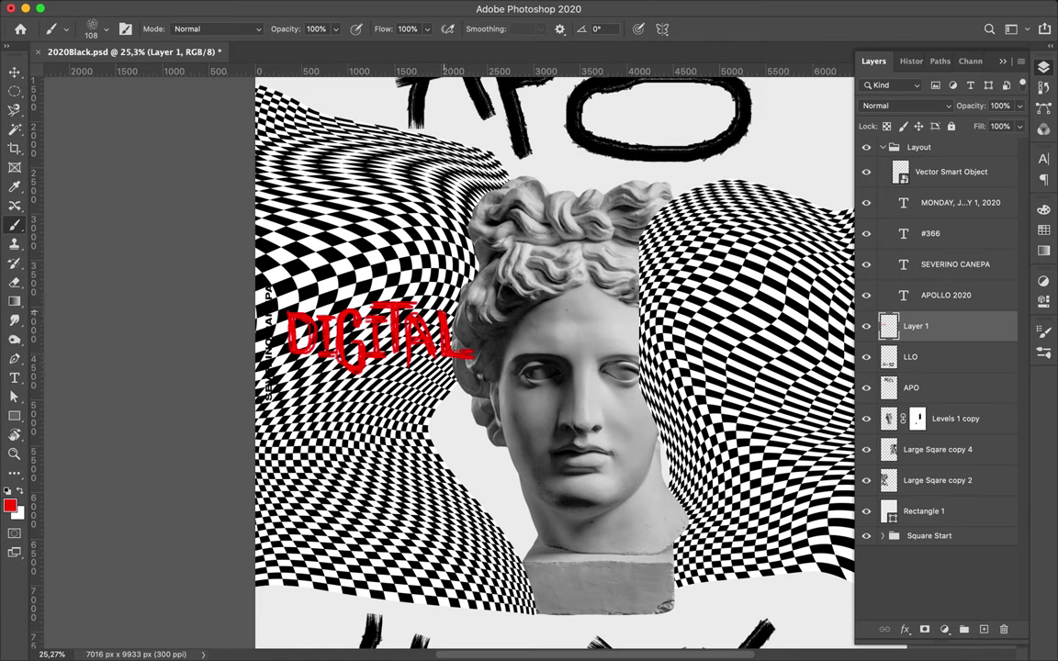
pyautogui.press('super')
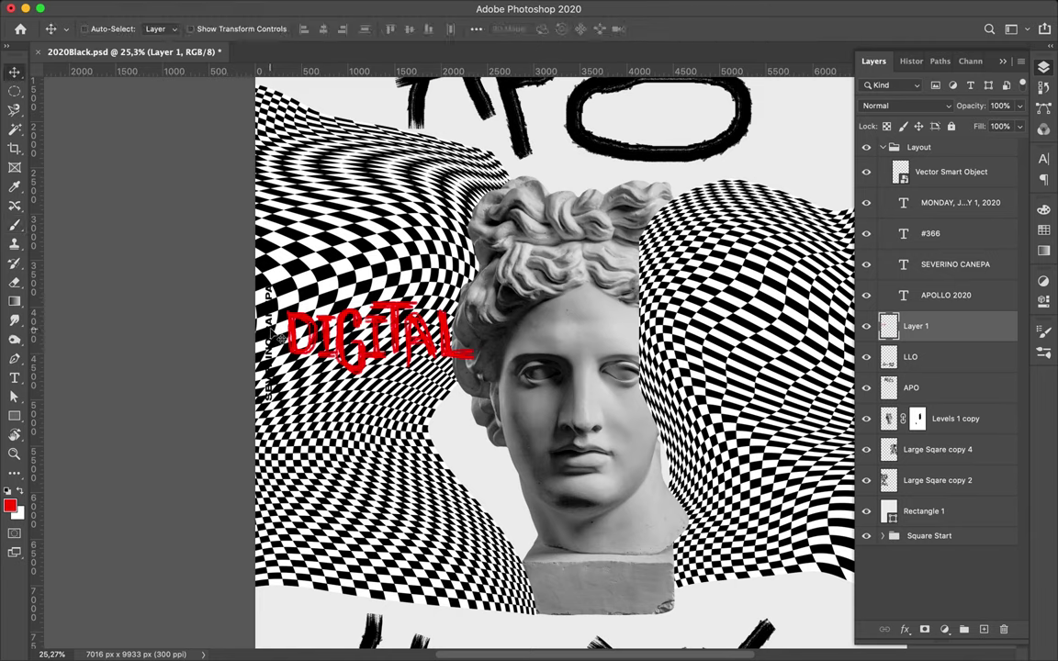
pyautogui.keyDown('super'); pyautogui.click(266, 308); pyautogui.keyUp('super')
# Delete the vertical credit text, nudge DIGITAL left, and rename its layer 'Digital'
pyautogui.press('Delete')
pyautogui.moveTo(371, 324); pyautogui.dragTo(357, 323)
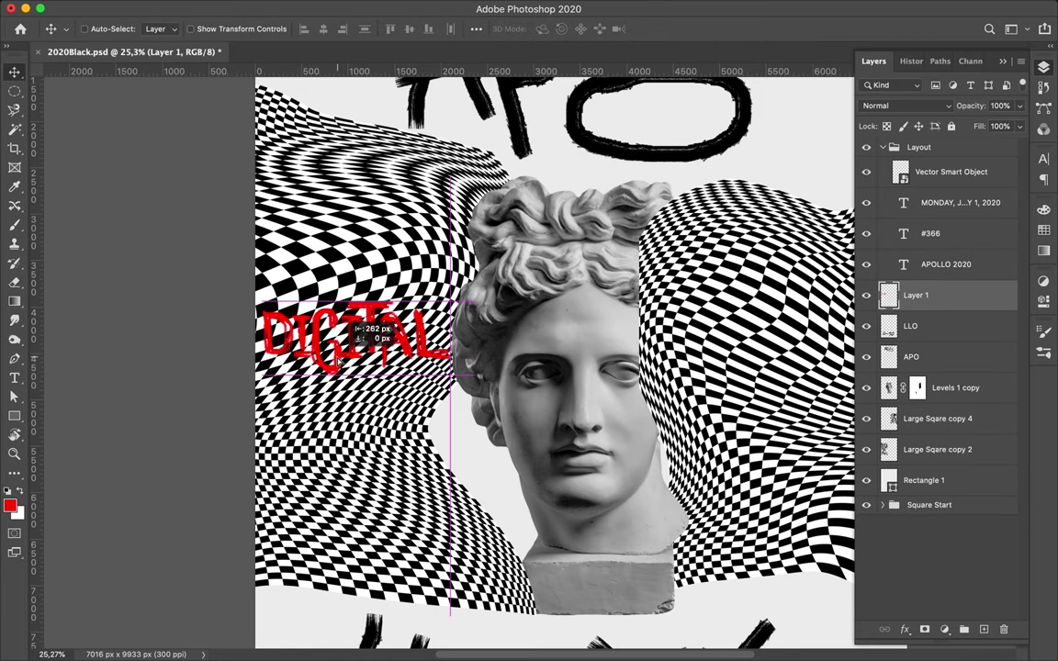
pyautogui.doubleClick(916, 295)
pyautogui.write('Digital')
pyautogui.press('Return')
# Add a new layer named 'Concrete' for painting
pyautogui.click(984, 629)
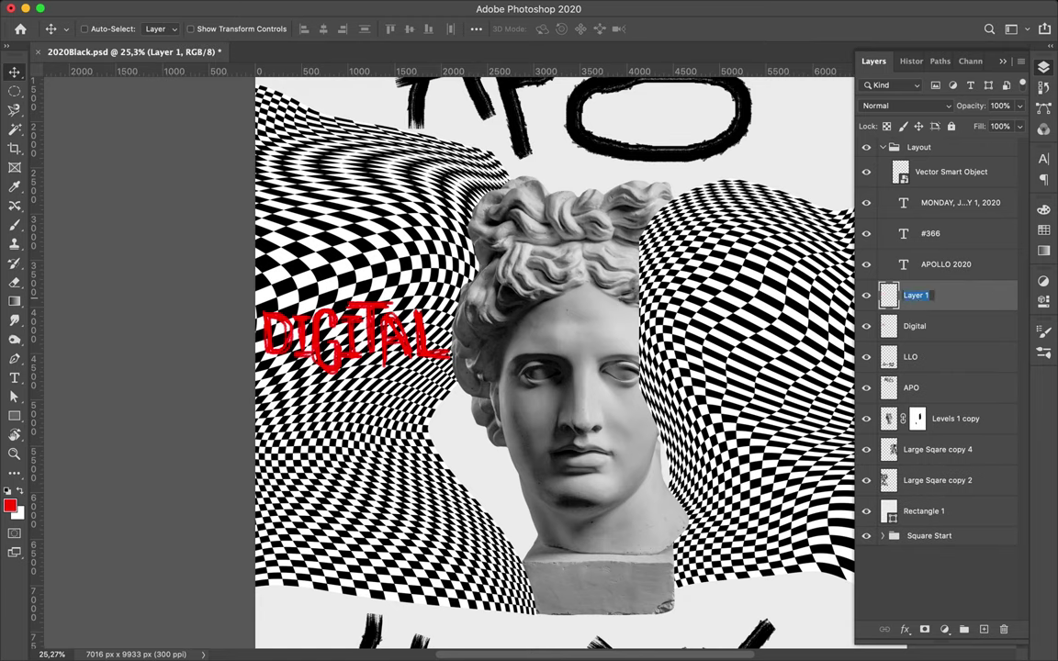
pyautogui.doubleClick(918, 294)
pyautogui.write('Concrete')
pyautogui.press('Return')
pyautogui.hscroll(5, 487, 349)
pyautogui.press('b')
# Paint red C, O, N, C across the checkers right of the bust
pyautogui.moveTo(531, 263); pyautogui.dragTo(528, 358)
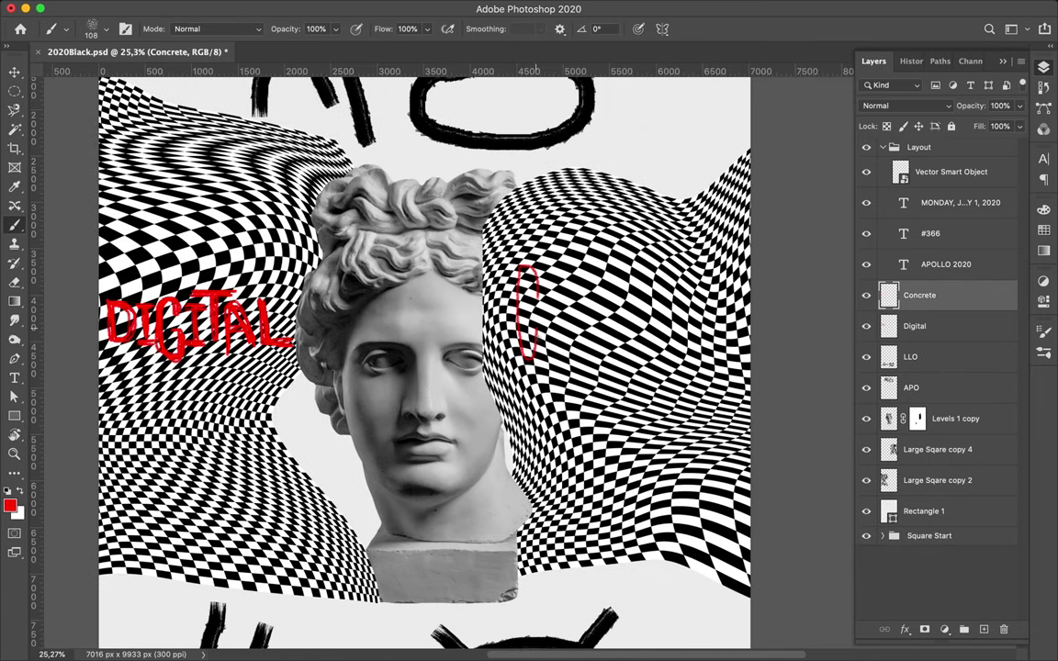
pyautogui.moveTo(520, 271); pyautogui.dragTo(539, 360)
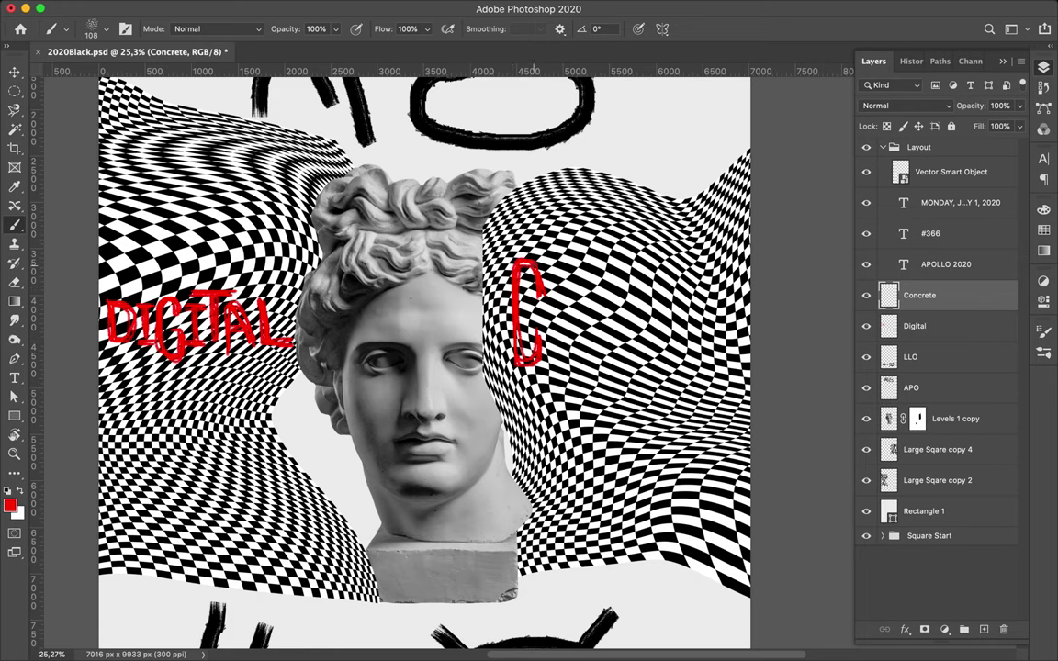
pyautogui.moveTo(557, 262); pyautogui.dragTo(549, 276)
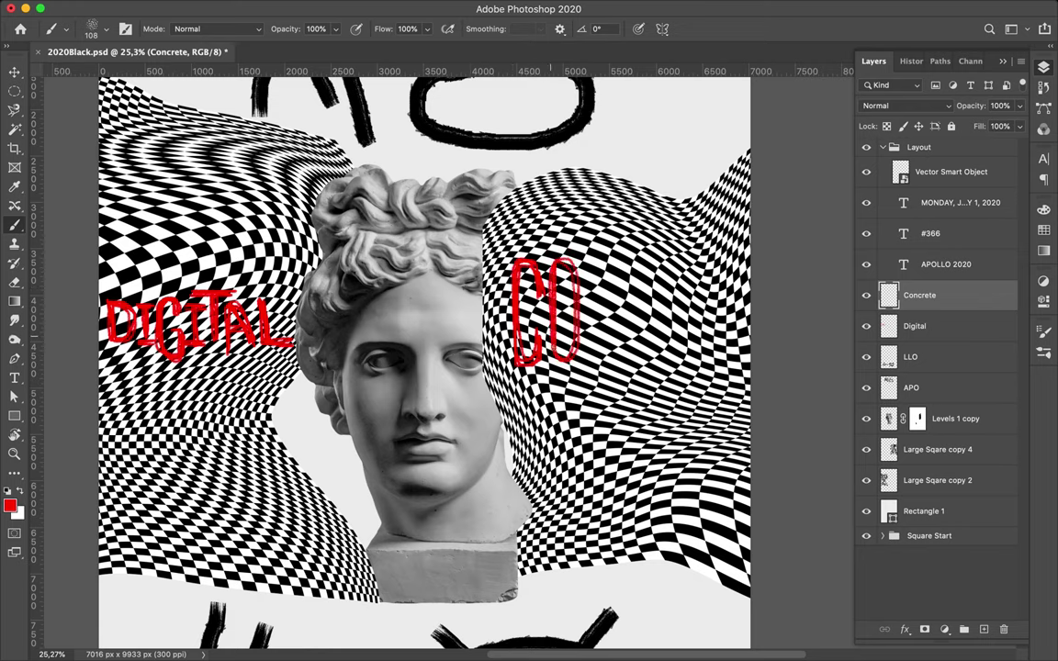
pyautogui.moveTo(582, 352); pyautogui.dragTo(602, 270)
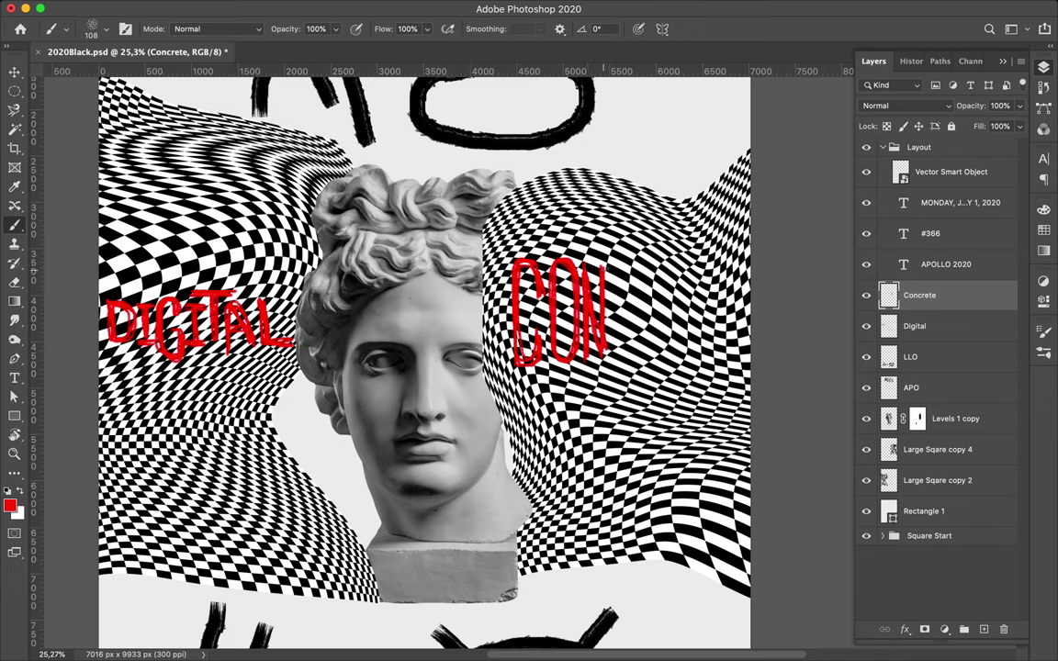
pyautogui.moveTo(628, 268); pyautogui.dragTo(633, 354)
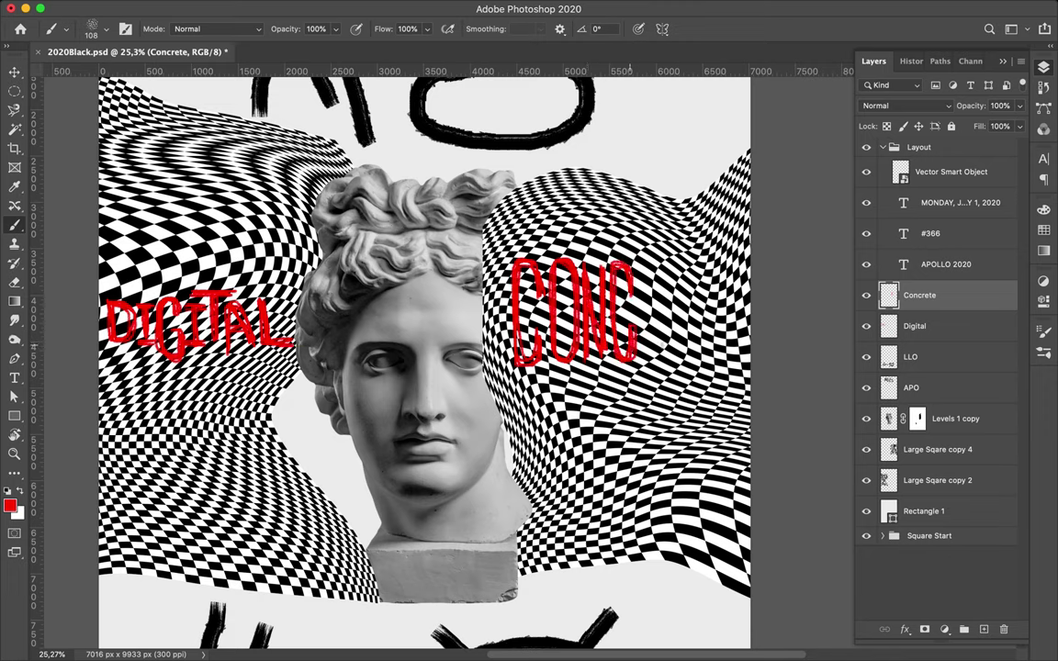
# Finish CONCRETE with red R, E, T, E letters
pyautogui.moveTo(643, 285); pyautogui.dragTo(644, 360)
pyautogui.moveTo(645, 268); pyautogui.dragTo(663, 355)
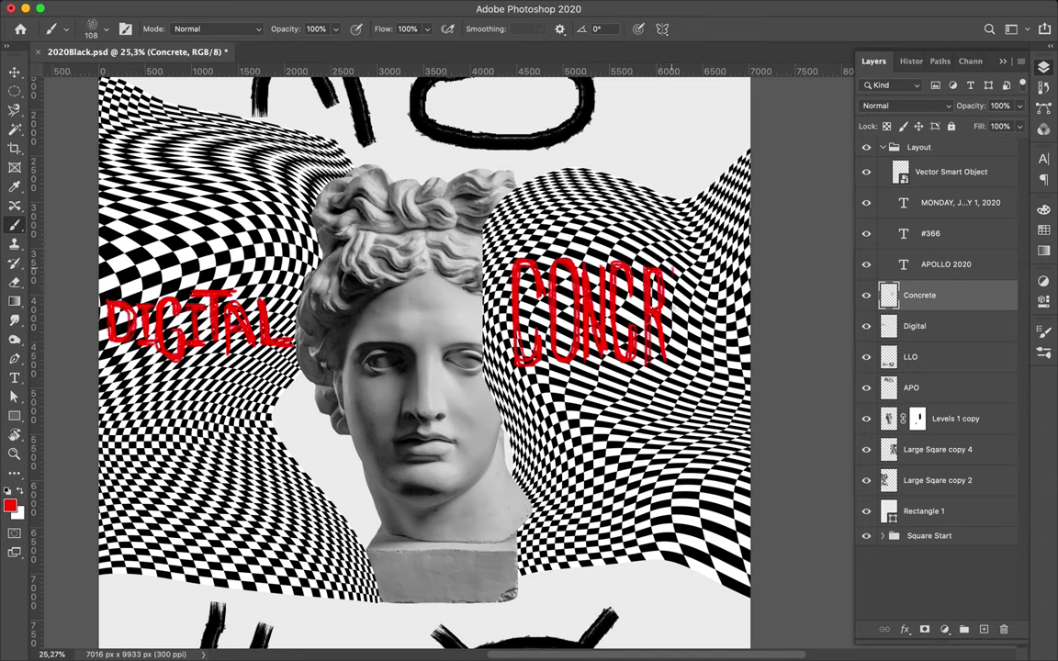
pyautogui.moveTo(675, 269)
pyautogui.mouseDown()
pyautogui.moveTo(679, 362)
pyautogui.moveTo(691, 363)
pyautogui.mouseUp()
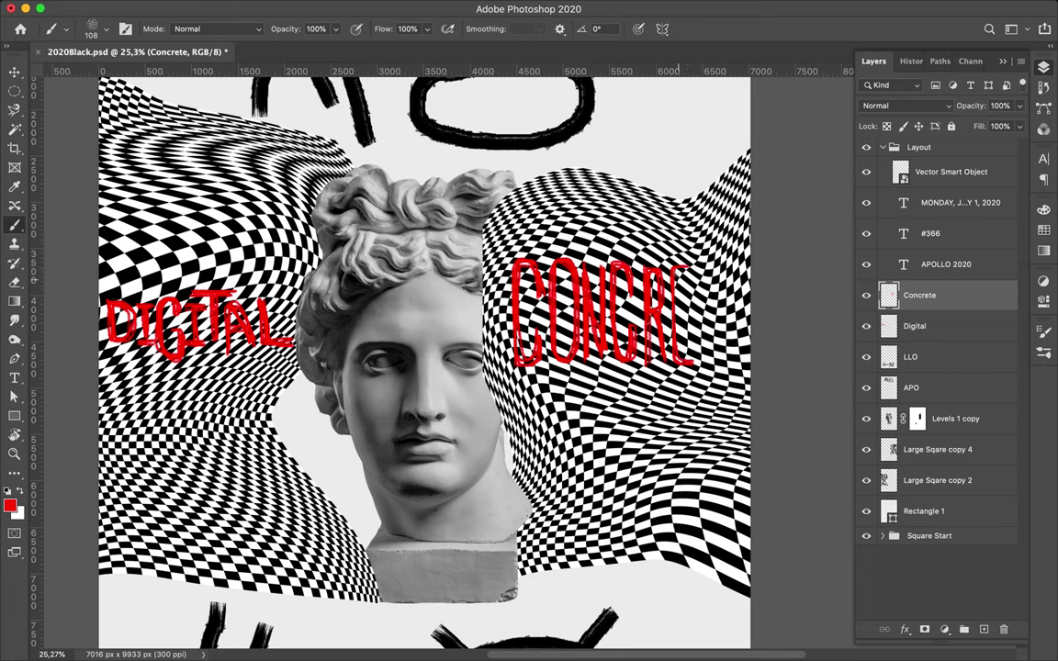
pyautogui.moveTo(680, 314); pyautogui.dragTo(691, 314)
pyautogui.moveTo(694, 268)
pyautogui.mouseDown()
pyautogui.moveTo(715, 265)
pyautogui.moveTo(703, 362)
pyautogui.mouseUp()
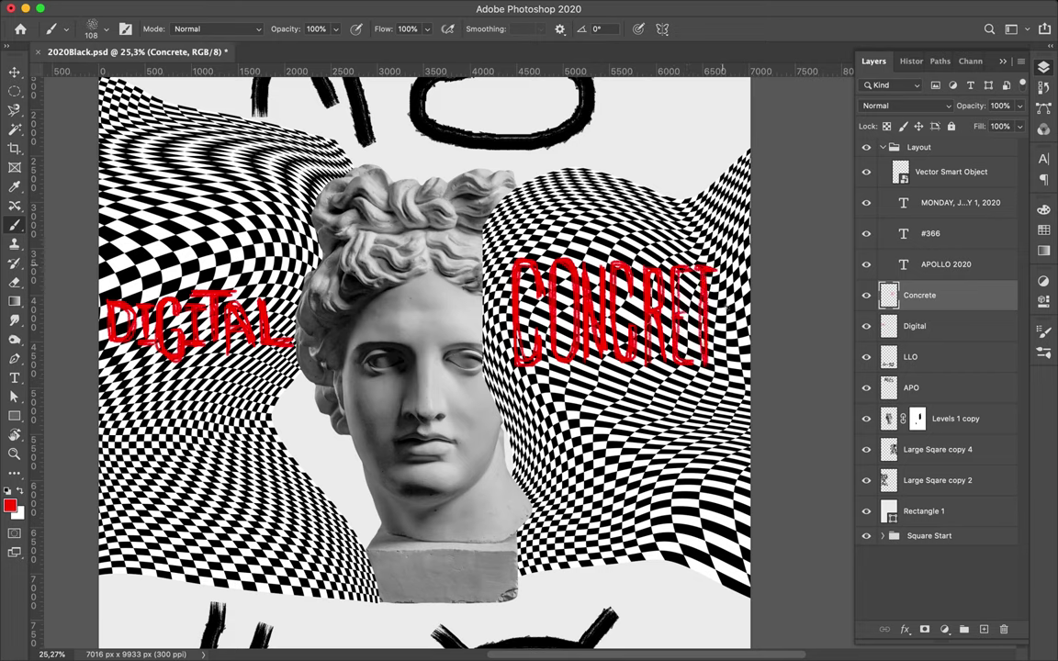
pyautogui.moveTo(724, 268)
pyautogui.mouseDown()
pyautogui.moveTo(724, 365)
pyautogui.moveTo(738, 368)
pyautogui.mouseUp()
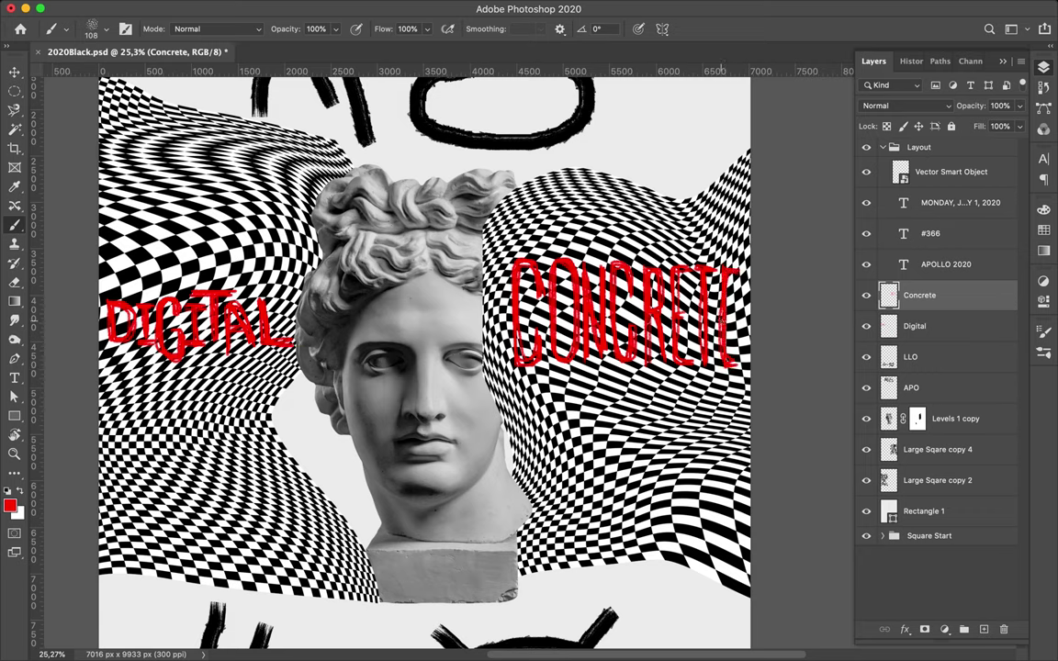
# Select the LLO layer and add a new empty layer above it
pyautogui.press('v')
pyautogui.click(939, 367)
pyautogui.hotkey('ctrl', 'shift', 'alt', 'n')
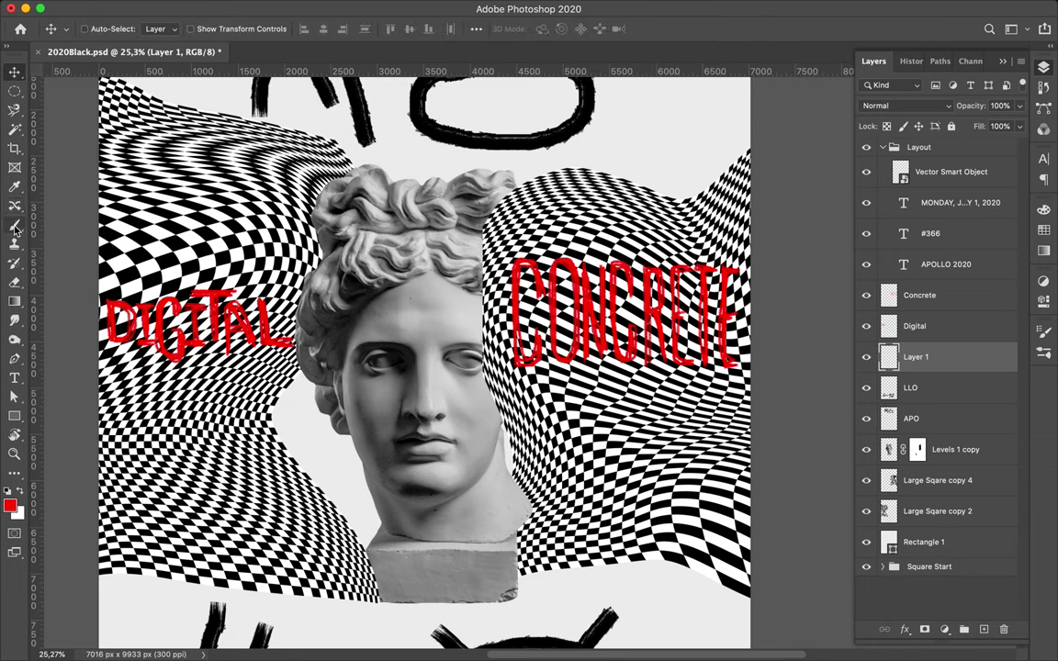
# Stamp black dust specks around the bust's base with a wg_dust_particles brush
pyautogui.click(15, 228)
pyautogui.click(92, 28)
pyautogui.scroll(10, 101, 321)
pyautogui.scroll(-4, 119, 379)
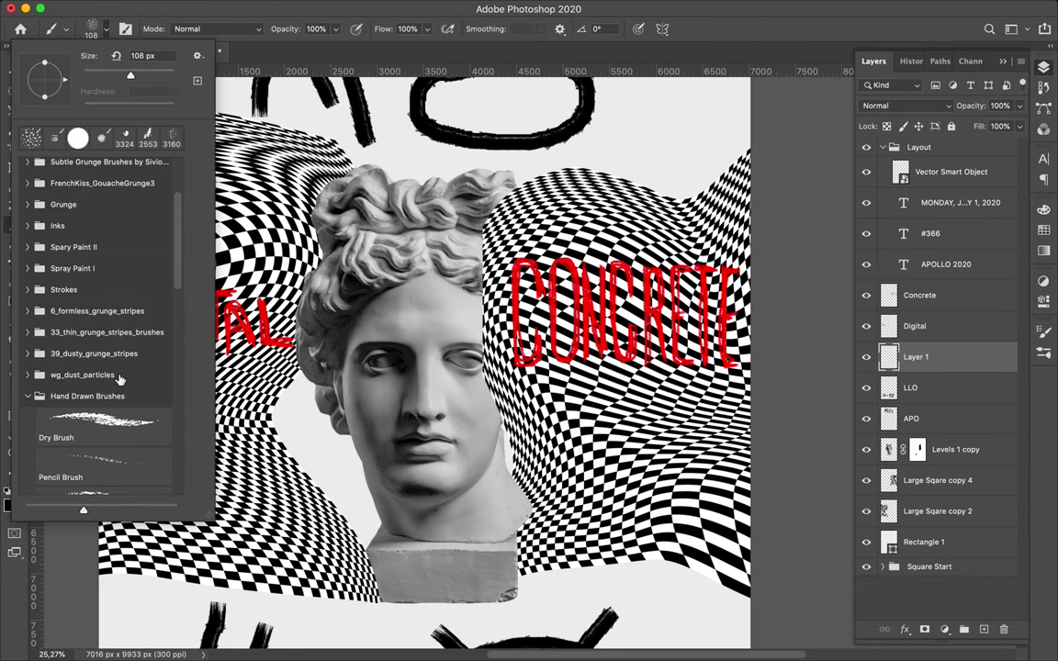
pyautogui.click(28, 375)
pyautogui.click(83, 381)
pyautogui.click(532, 551)
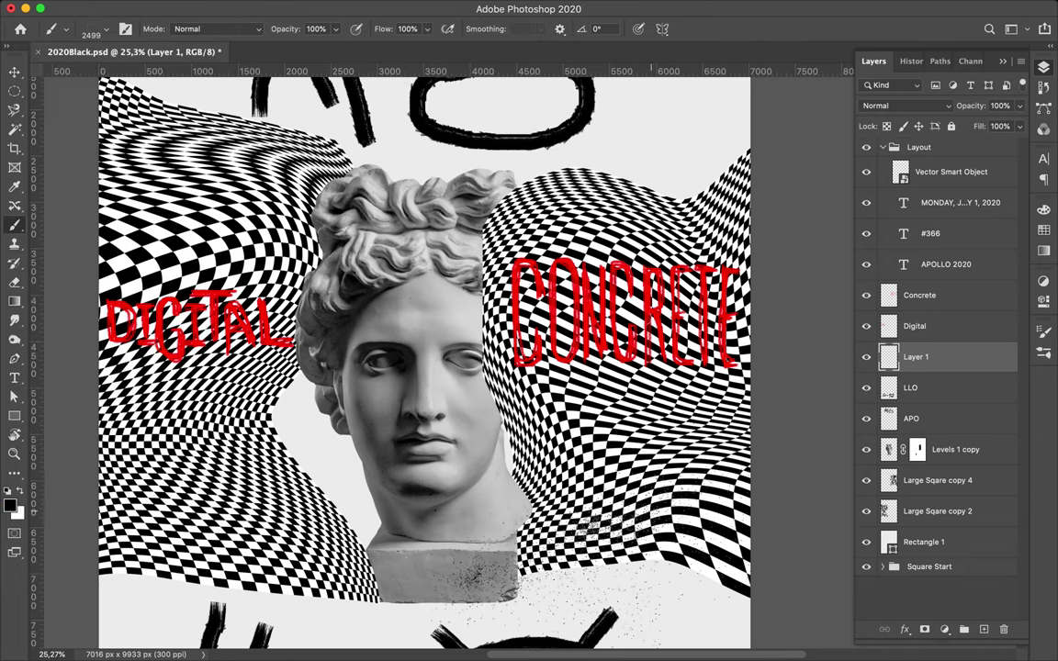
# Load the Dusty_grunge_stripe_01 brush from the 39_dusty_grunge_stripes set
pyautogui.rightClick(15, 227)
pyautogui.rightClick(464, 179)
pyautogui.scroll(-3, 551, 413)
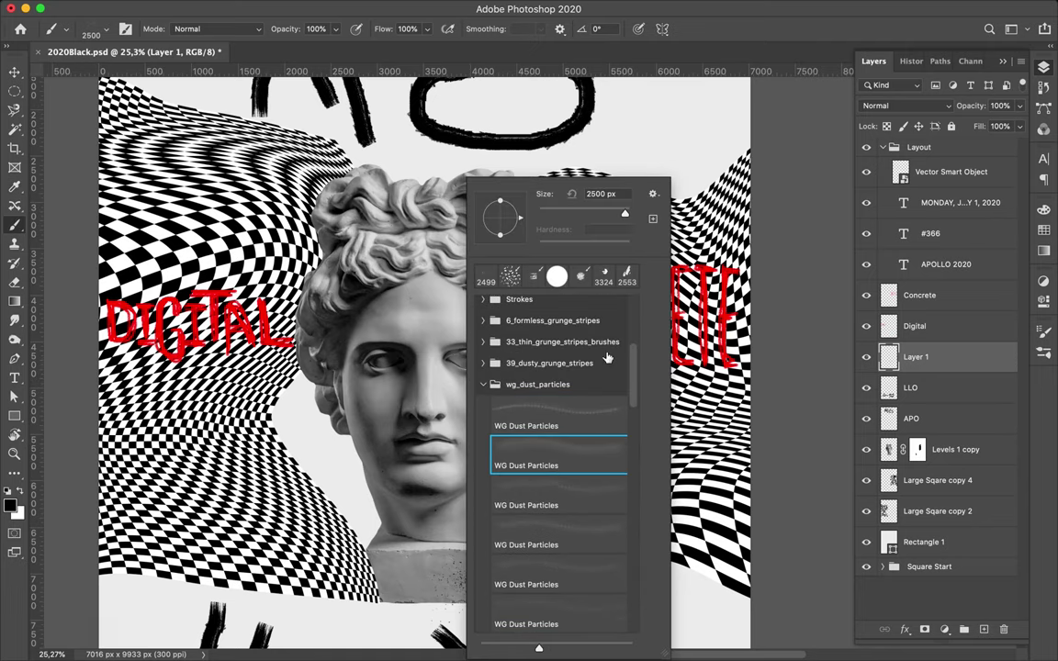
pyautogui.rightClick(349, 340)
pyautogui.scroll(2, 349, 483)
pyautogui.click(348, 450)
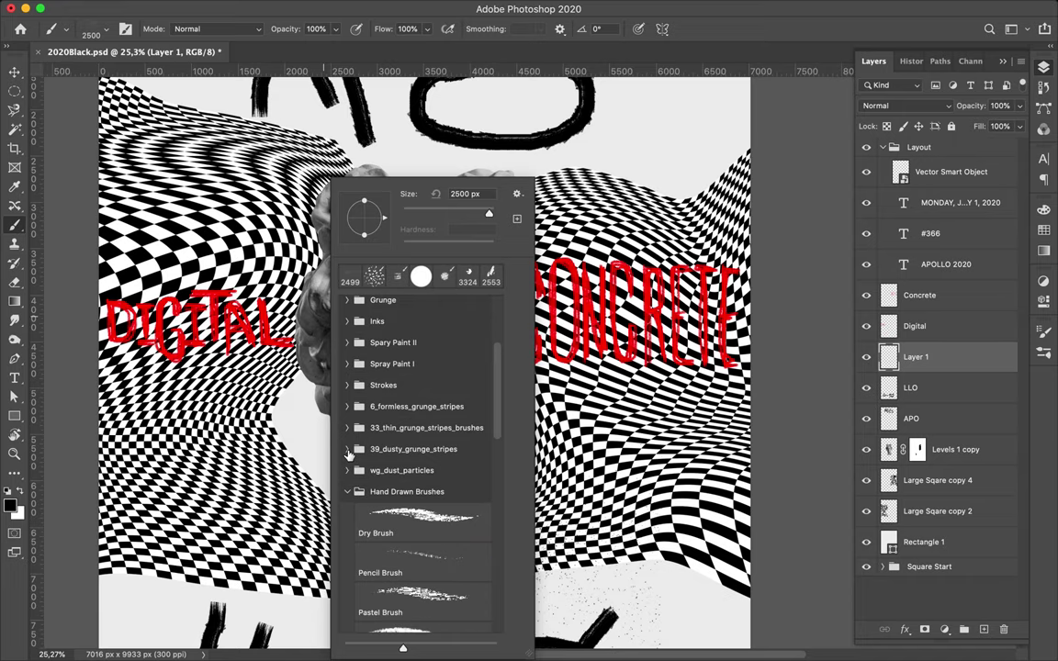
pyautogui.click(455, 486)
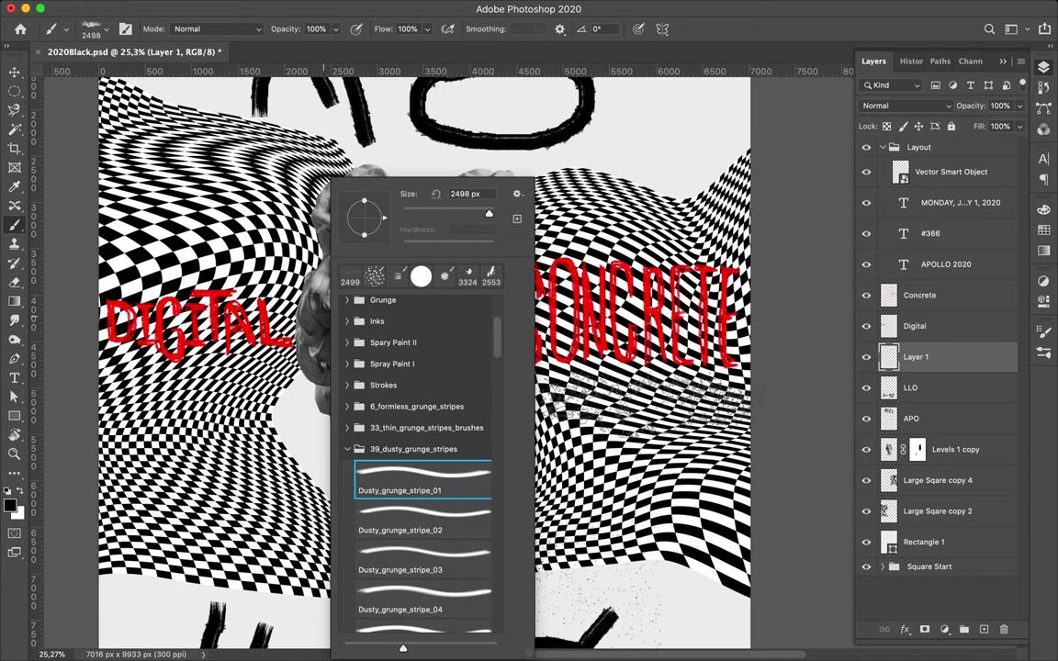
pyautogui.press('Return')
# Add a new layer above Rectangle 1 and stamp dark grunge texture along the bottom near the date line
pyautogui.click(923, 542)
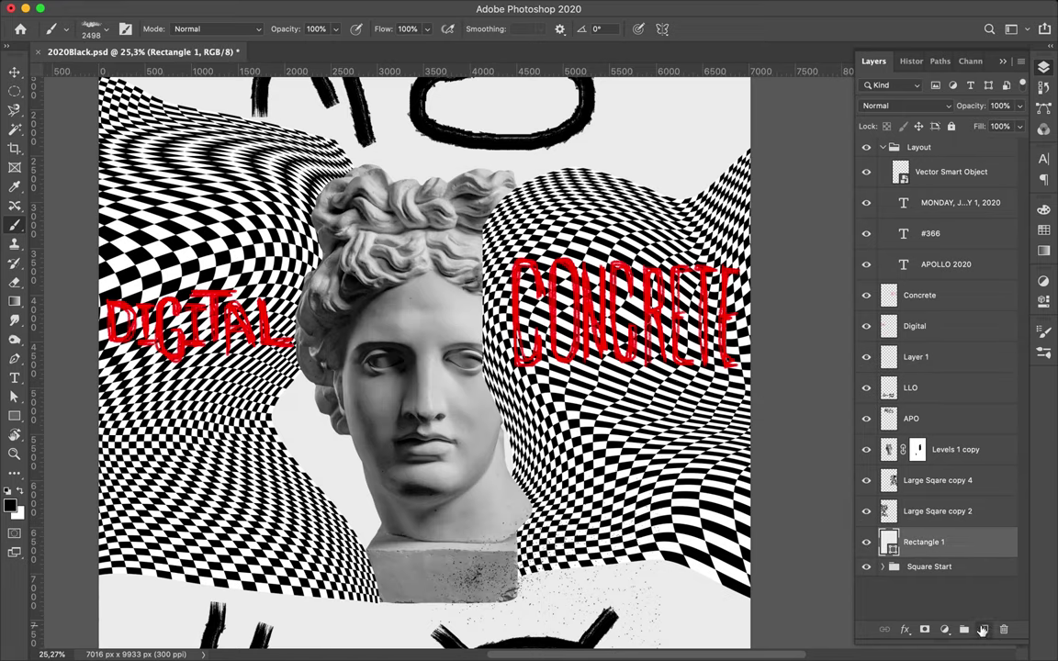
pyautogui.hotkey('ctrl', 'shift', 'alt', 'n')
pyautogui.scroll(-5, 672, 525)
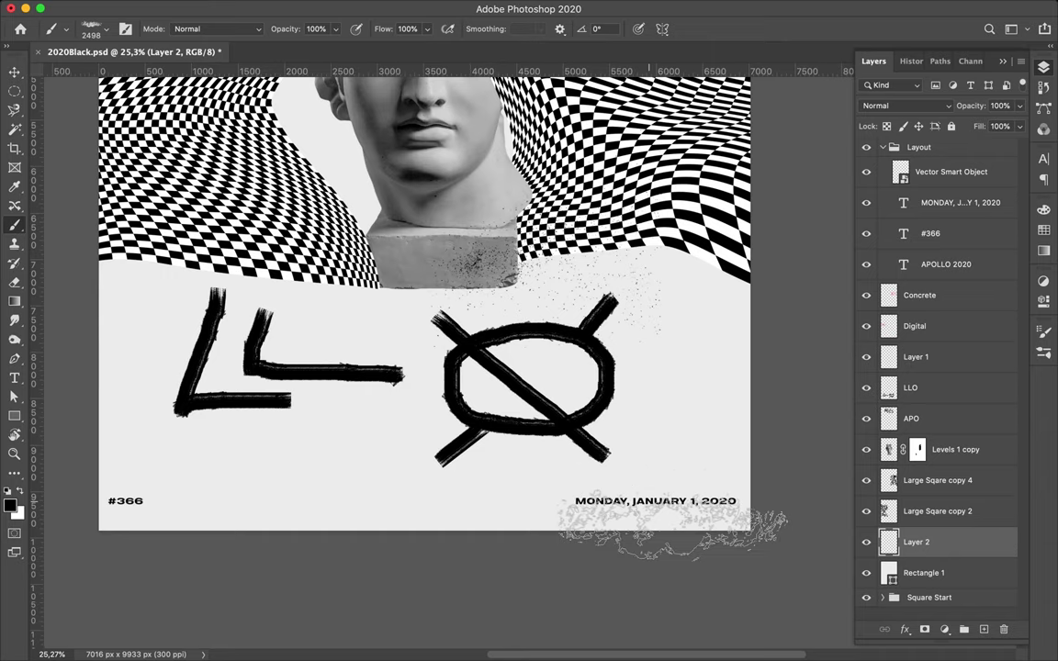
pyautogui.click(670, 524)
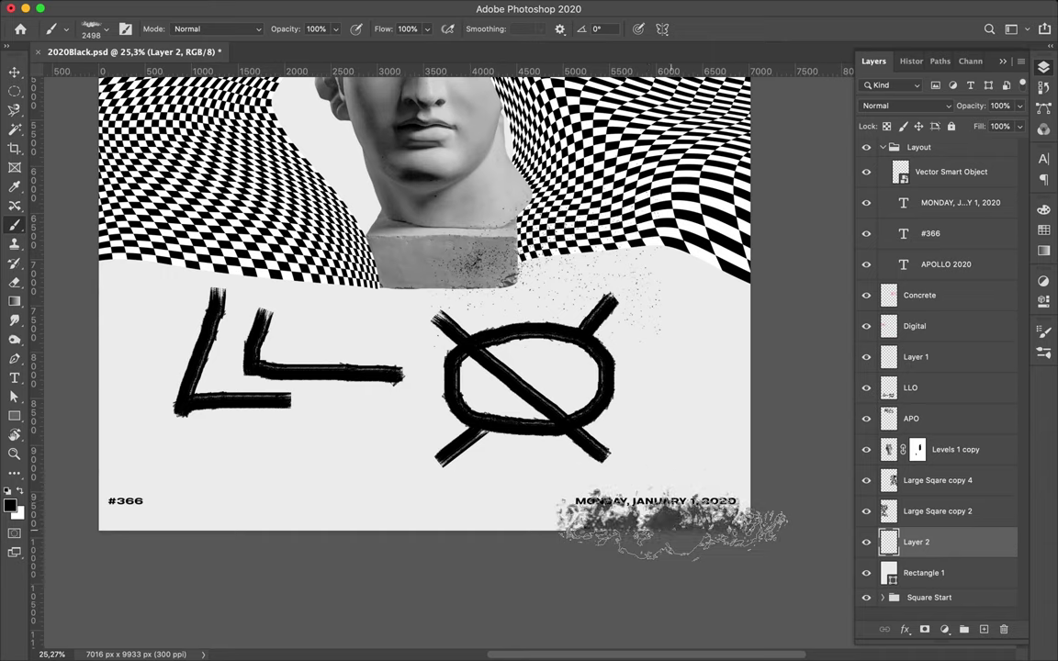
pyautogui.click(672, 523)
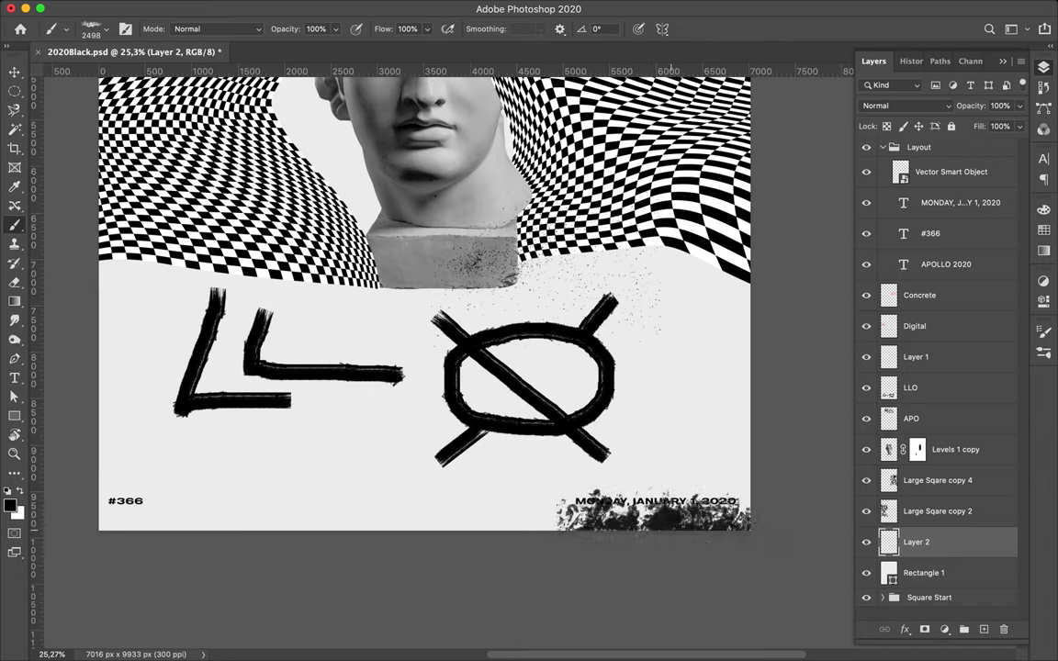
# Make black the painting colour and pick the Dusty_grunge_stripe_02 brush
pyautogui.click(19, 493)
pyautogui.rightClick(740, 461)
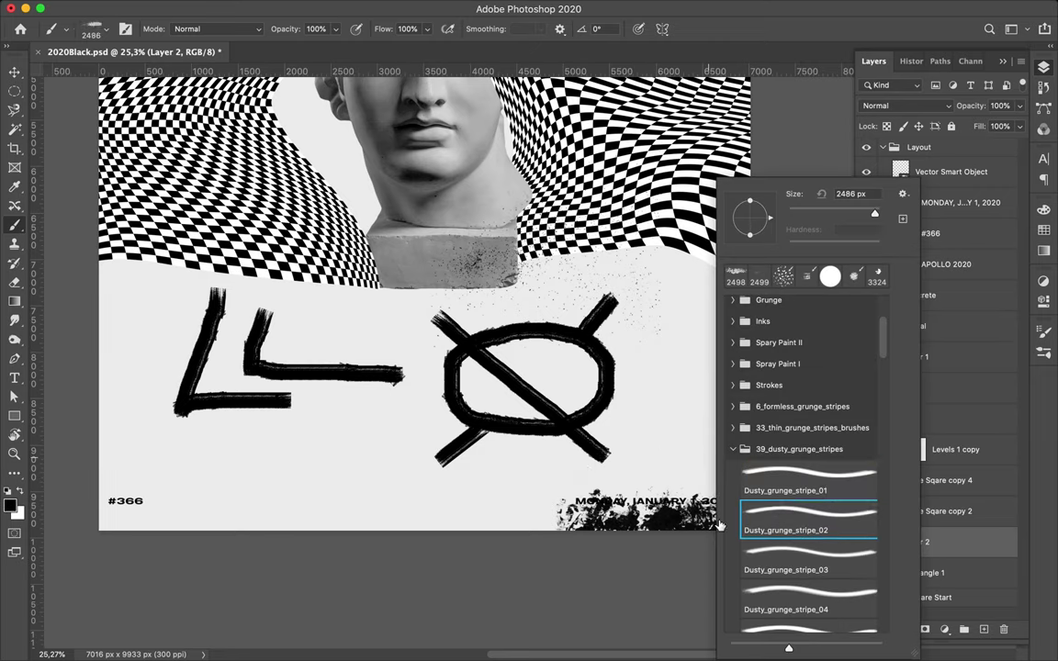
pyautogui.click(809, 519)
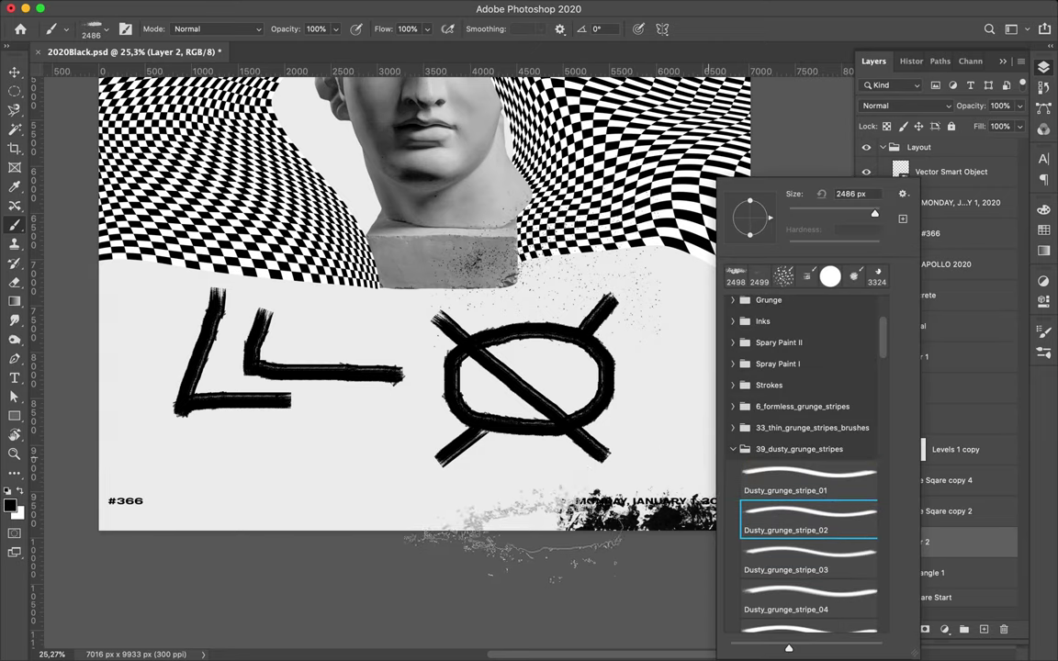
pyautogui.press('Return')
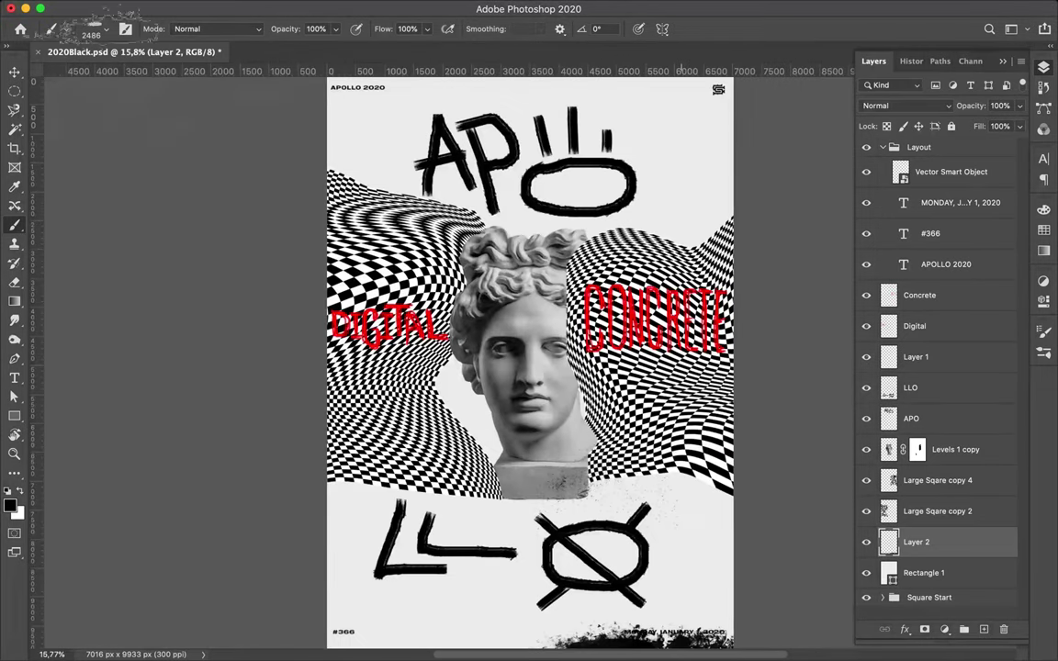
# Try a SpoonGraphics dry brush, settle on the first FrenchKiss_GouacheGrunge3 brush, and select Levels 1 copy
pyautogui.click(92, 29)
pyautogui.press('.')
pyautogui.press('.')
pyautogui.scroll(1, 123, 278)
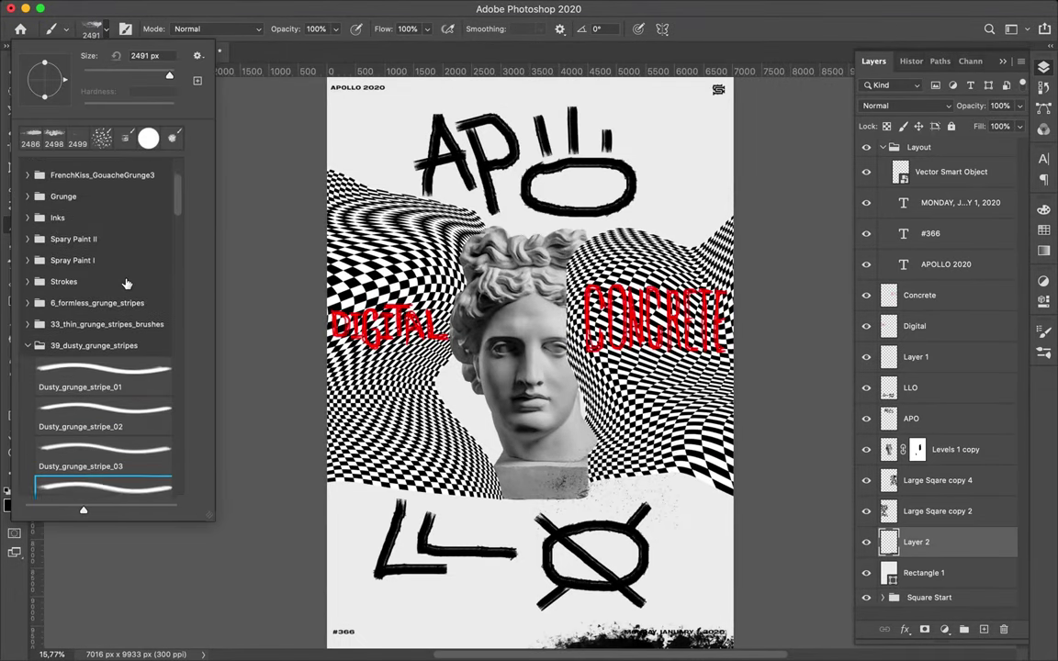
pyautogui.scroll(4, 123, 278)
pyautogui.click(28, 204)
pyautogui.click(103, 230)
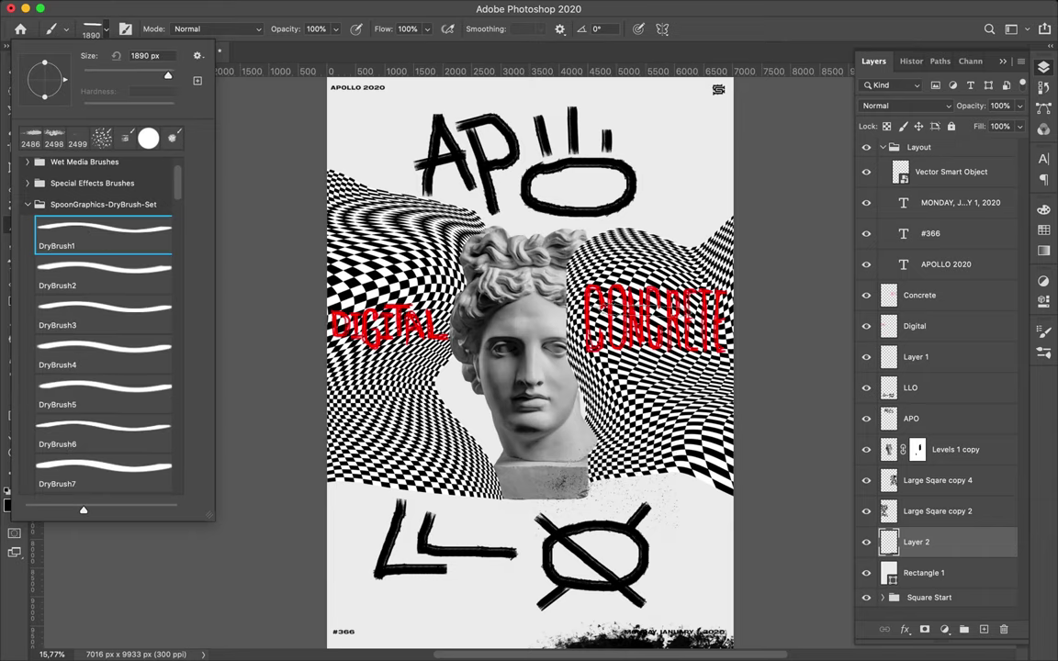
pyautogui.click(27, 204)
pyautogui.click(28, 248)
pyautogui.click(102, 271)
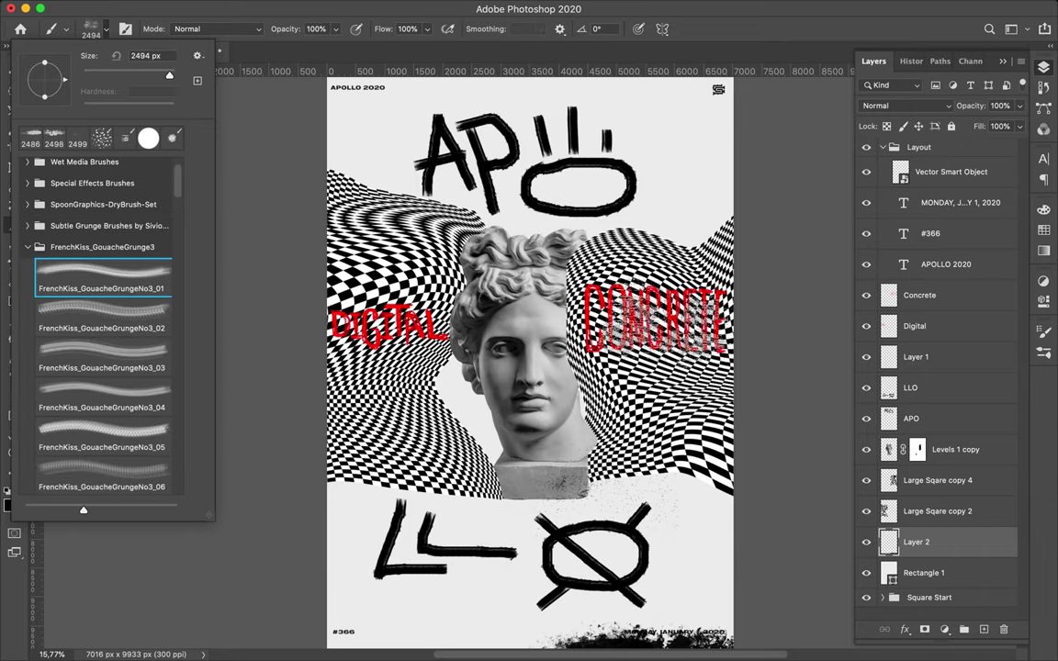
pyautogui.click(654, 321)
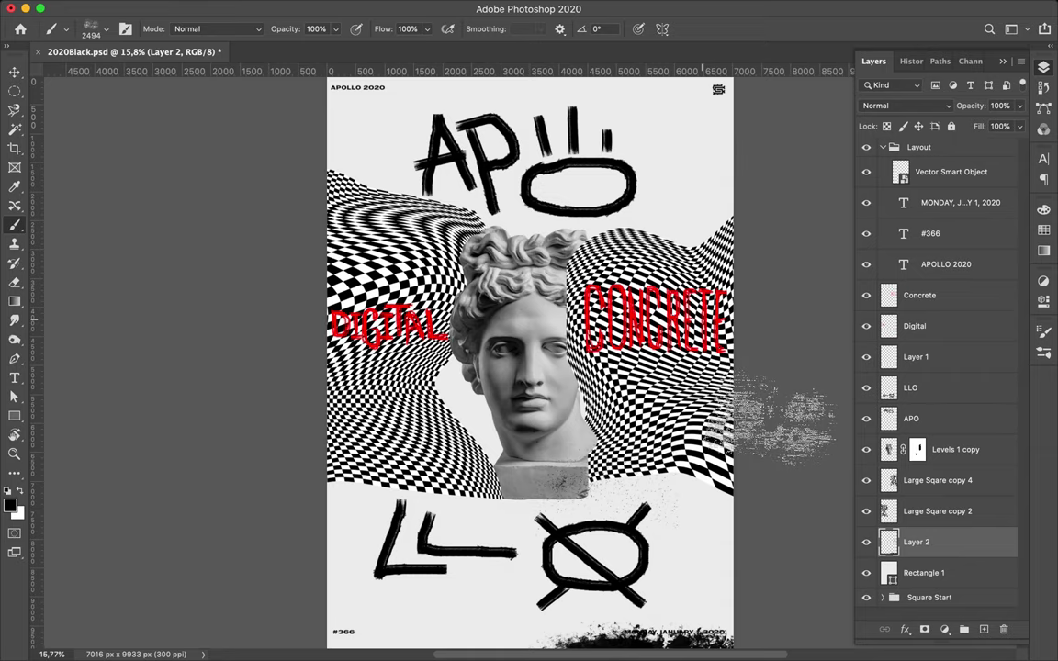
pyautogui.click(960, 449)
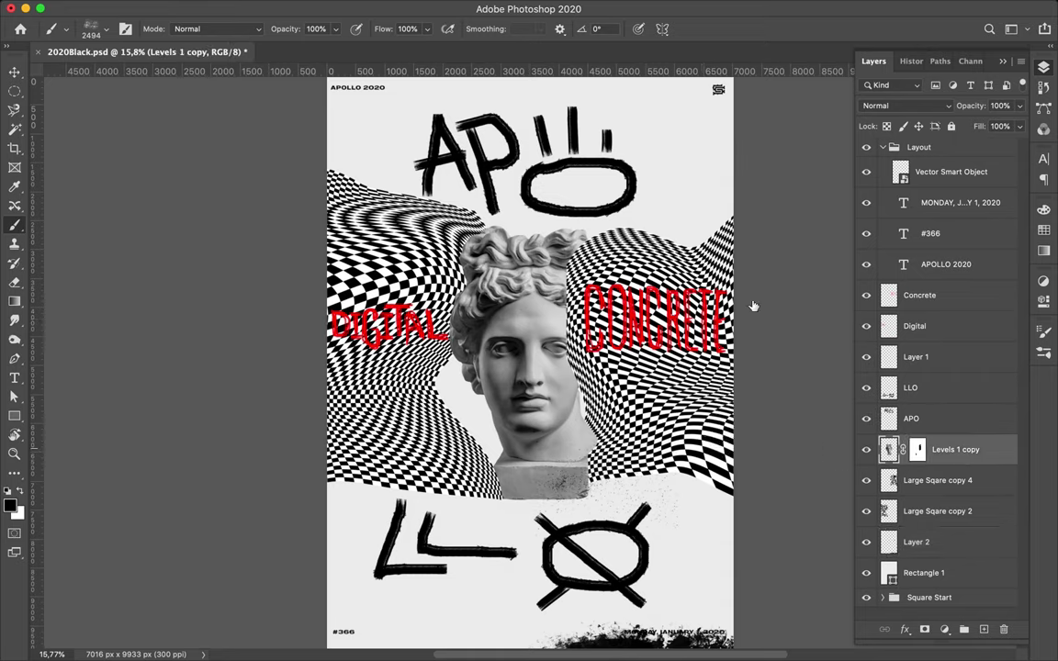
# On a new layer, dab the second gouache grunge brush inside APO's O and beside CONCRETE
pyautogui.hotkey('ctrl', 'shift', 'alt', 'n')
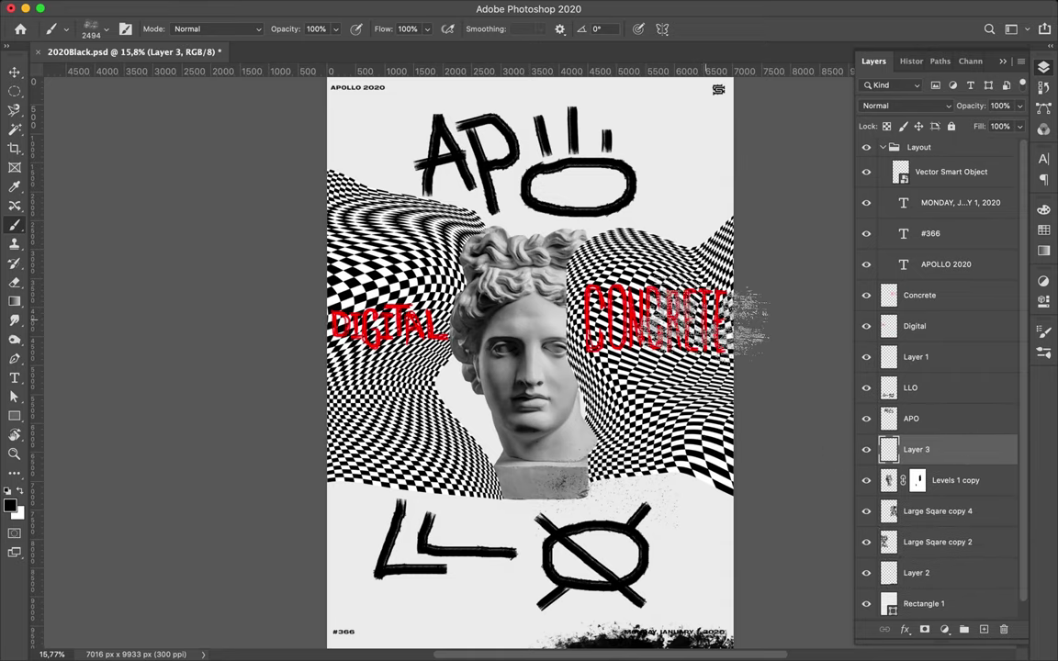
pyautogui.click(103, 34)
pyautogui.click(92, 298)
pyautogui.click(642, 292)
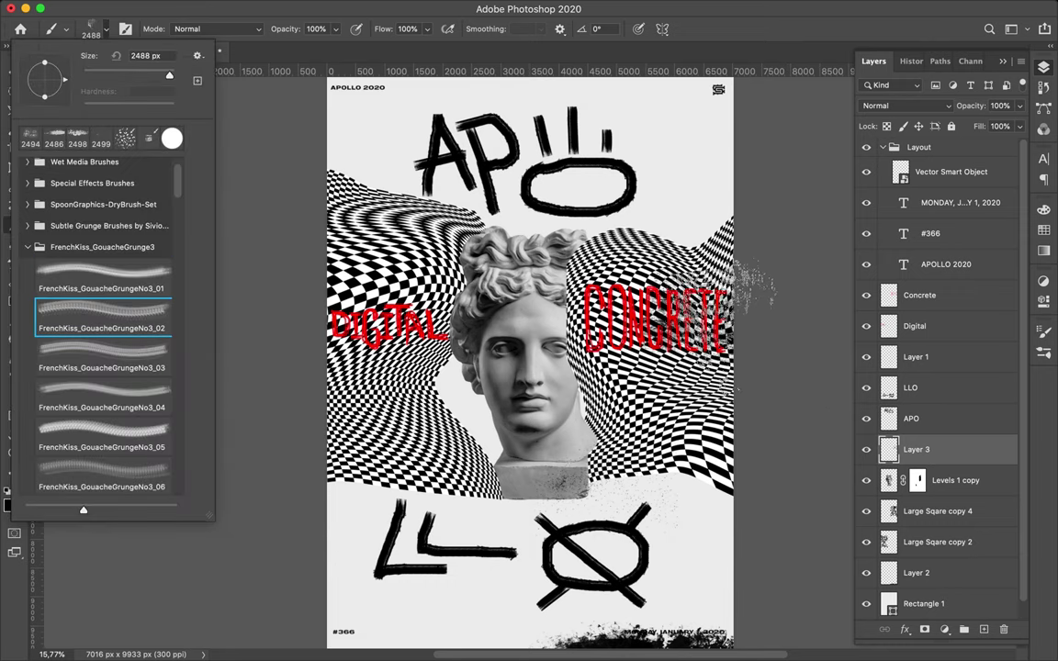
pyautogui.click(551, 179)
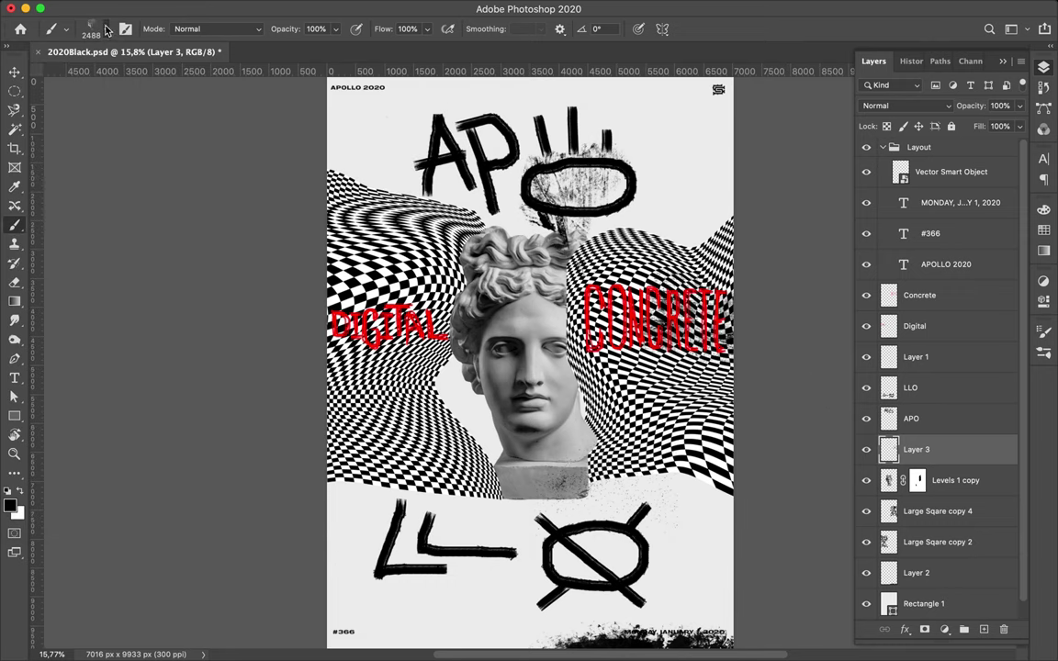
# Dab the third, fourth and fifth gouache grunge brushes over the left edge of DIGITAL
pyautogui.click(103, 34)
pyautogui.click(103, 358)
pyautogui.click(321, 313)
pyautogui.click(103, 34)
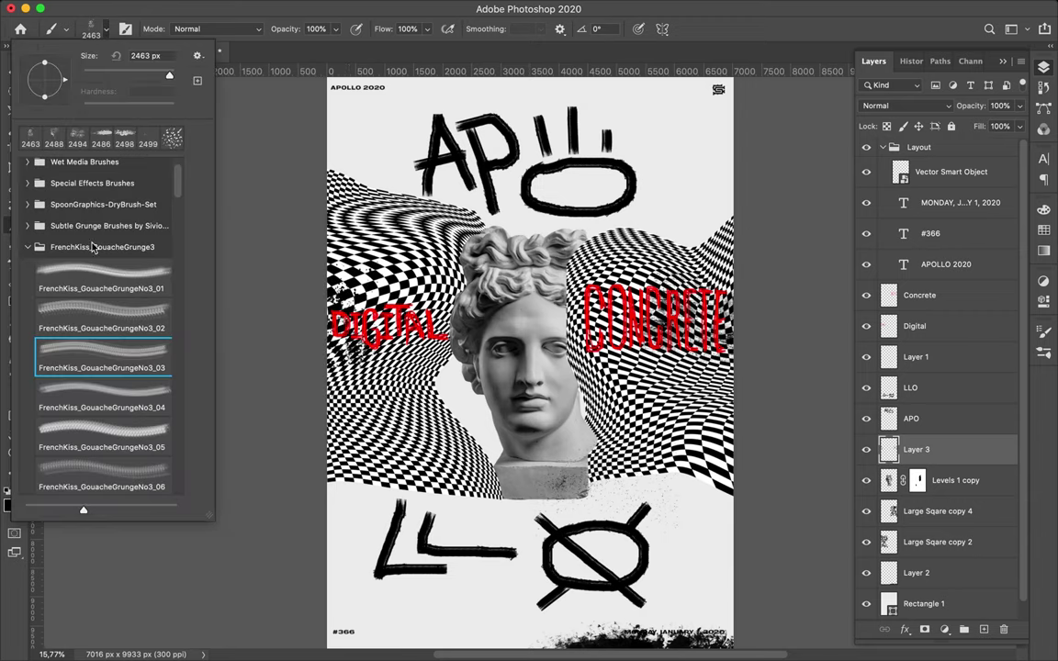
pyautogui.click(103, 317)
pyautogui.click(340, 308)
pyautogui.click(92, 29)
pyautogui.click(103, 428)
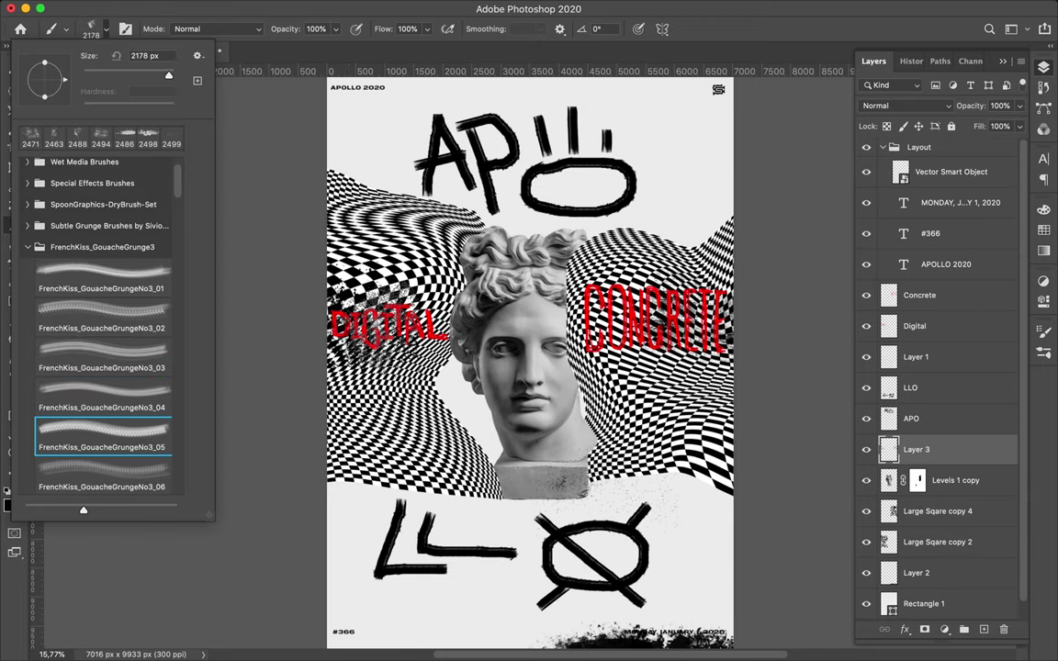
pyautogui.click(344, 294)
# Dab the seventh gouache grunge brush over CONCRETE and DIGITAL, then undo those dabs
pyautogui.click(92, 28)
pyautogui.click(95, 469)
pyautogui.press('Return')
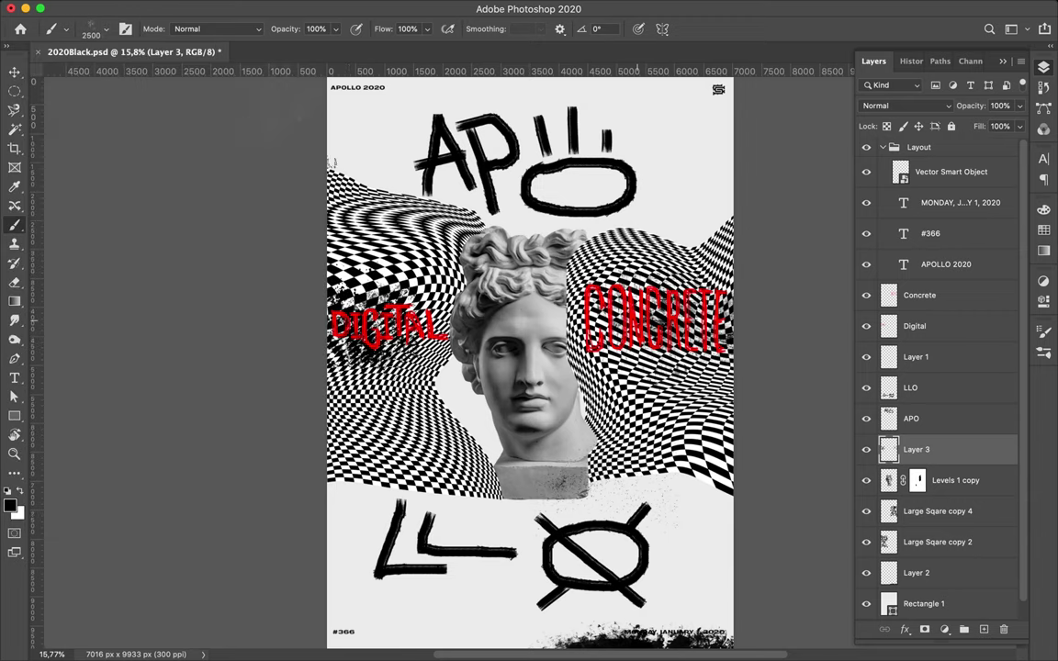
pyautogui.click(103, 34)
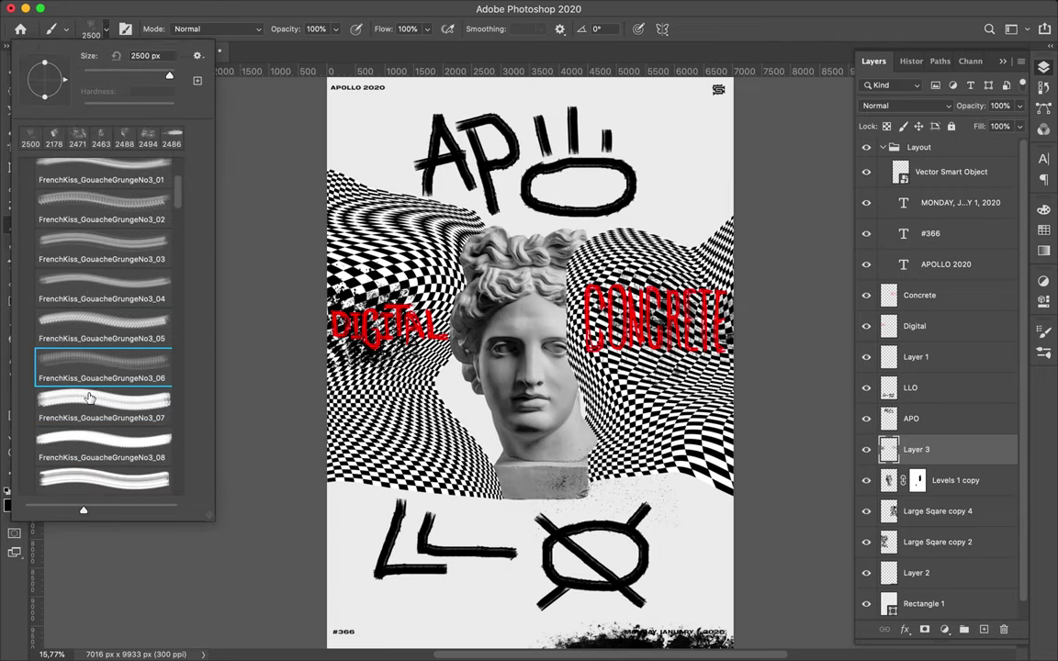
pyautogui.click(86, 399)
pyautogui.click(625, 295)
pyautogui.click(356, 294)
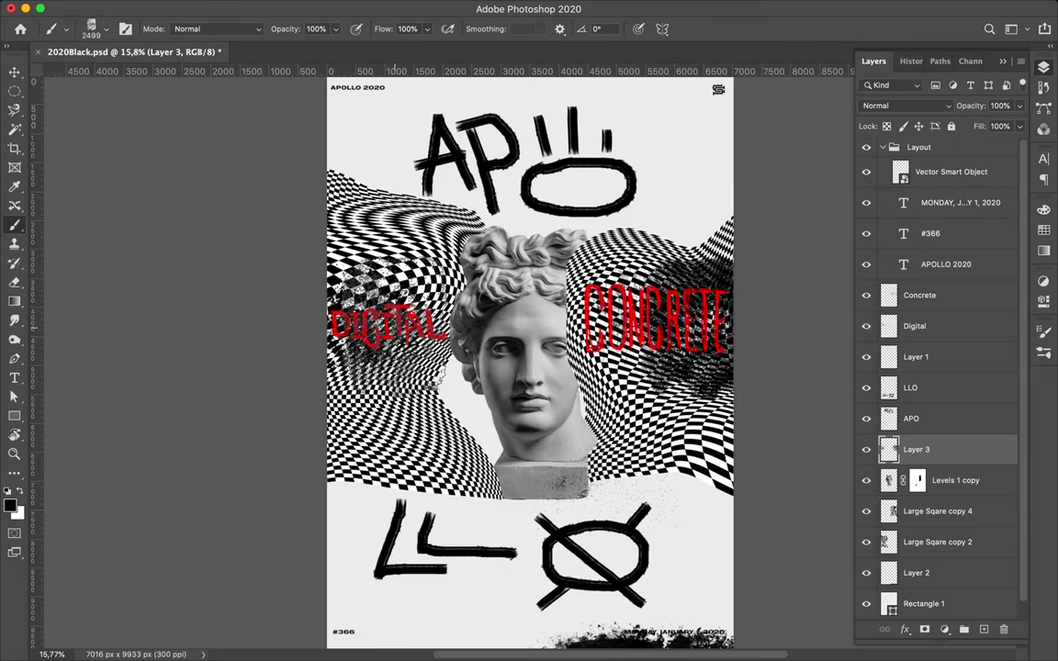
pyautogui.press('super+z')
pyautogui.press('super+z')
# Switch to another gouache grunge brush and dab grunge over and below DIGITAL
pyautogui.click(92, 28)
pyautogui.click(85, 413)
pyautogui.click(357, 295)
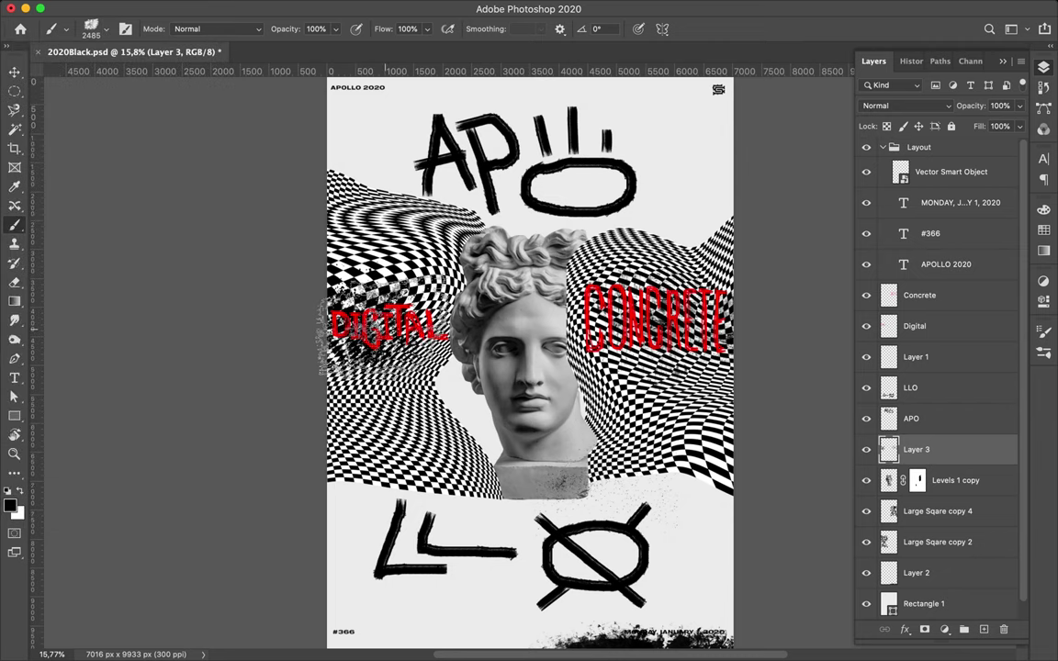
pyautogui.click(643, 432)
# Try an Inks brush as a large black dab over CONCRETE, then undo it
pyautogui.click(91, 29)
pyautogui.scroll(-3, 101, 368)
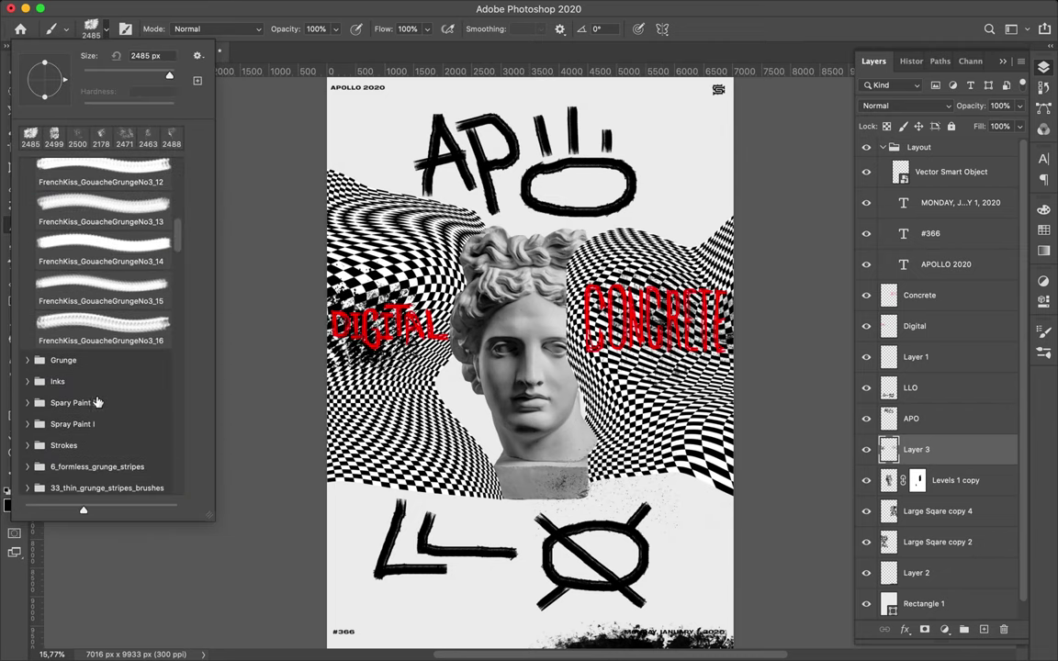
pyautogui.click(35, 386)
pyautogui.click(28, 382)
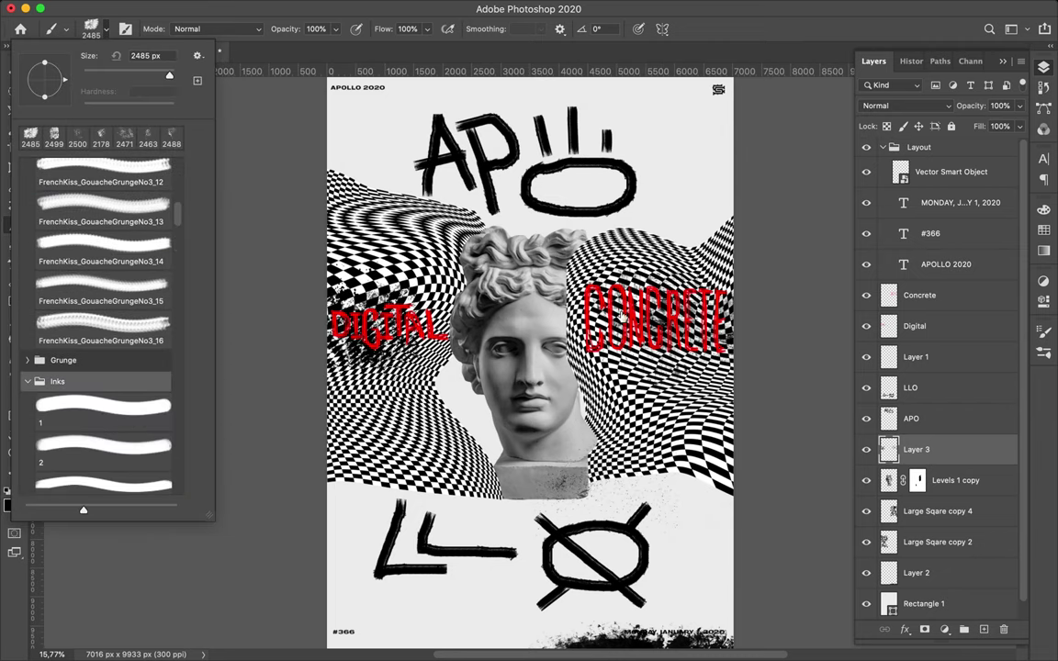
pyautogui.click(92, 409)
pyautogui.click(627, 313)
pyautogui.hotkey('ctrl', 'z')
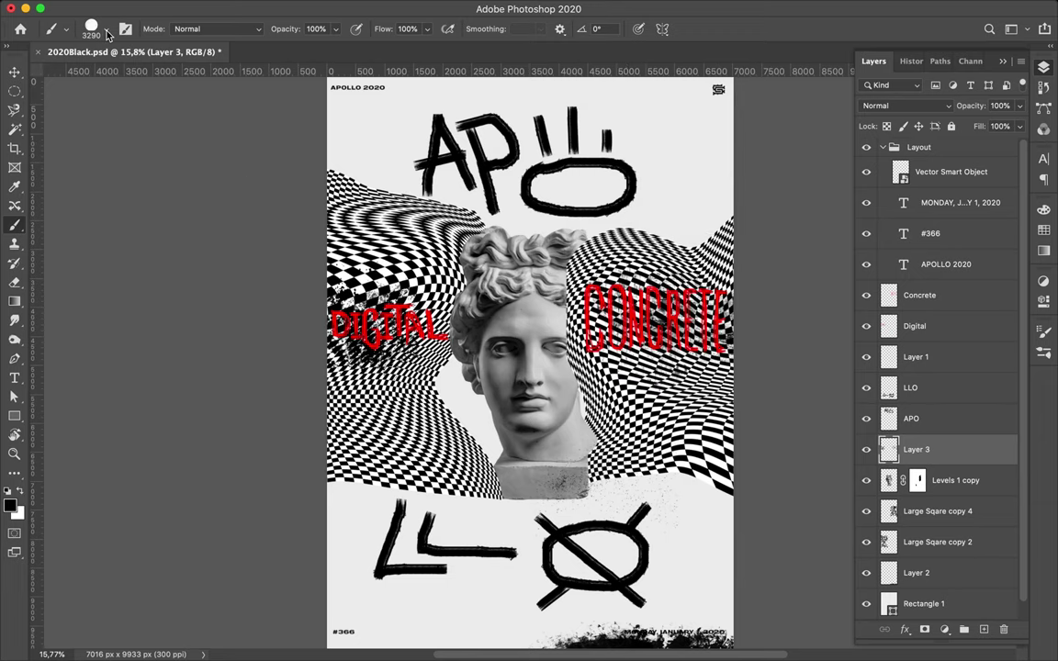
# Browse the brush presets, collapse the Inks set and close the presets
pyautogui.click(98, 28)
pyautogui.scroll(-2, 103, 374)
pyautogui.scroll(-2, 103, 374)
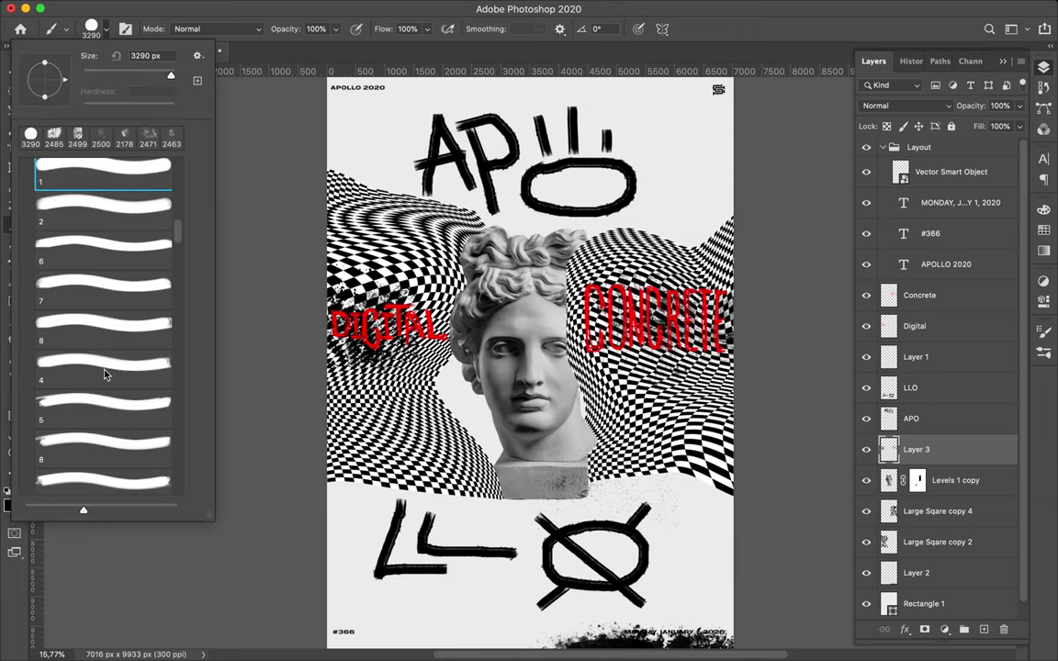
pyautogui.scroll(-2, 104, 374)
pyautogui.scroll(-2, 104, 374)
pyautogui.scroll(10, 184, 239)
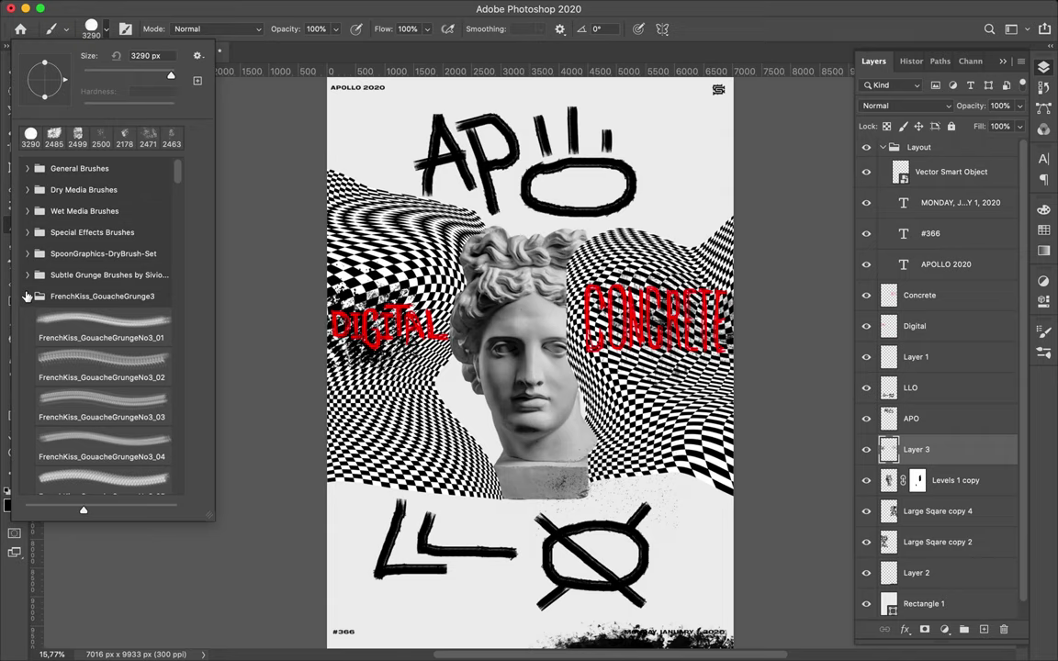
pyautogui.click(27, 295)
pyautogui.click(28, 338)
# On a new layer, draw a #ff0000 red block above the LLO letters, then select Layer 9 with the Brush
pyautogui.press('Escape')
pyautogui.hotkey('ctrl', 'shift', 'alt', 'n')
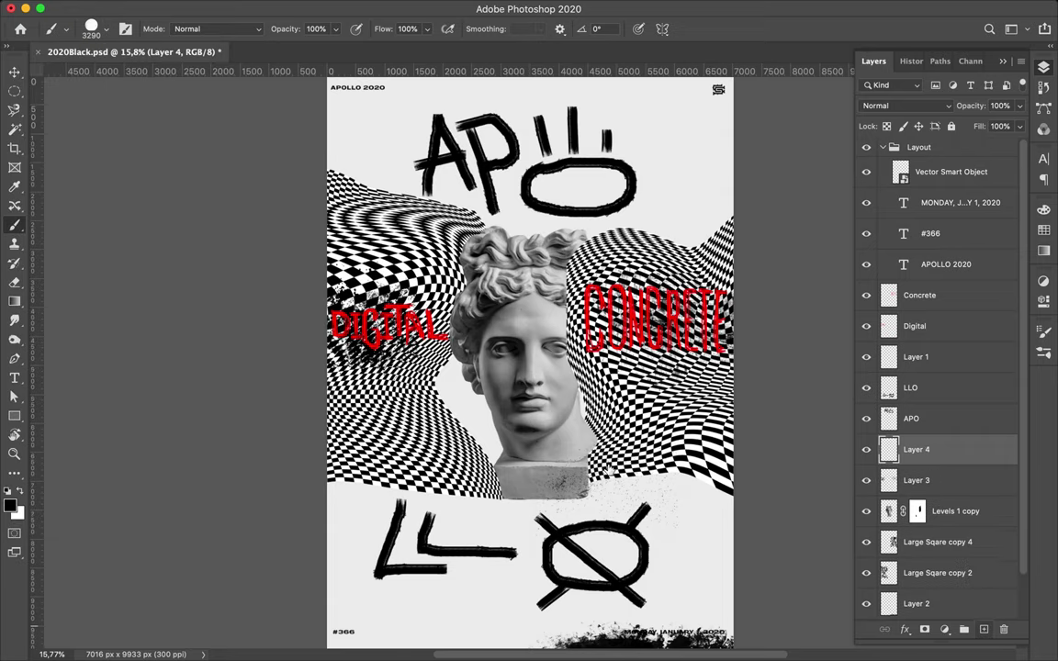
pyautogui.press('u')
pyautogui.click(12, 506)
pyautogui.click(559, 325)
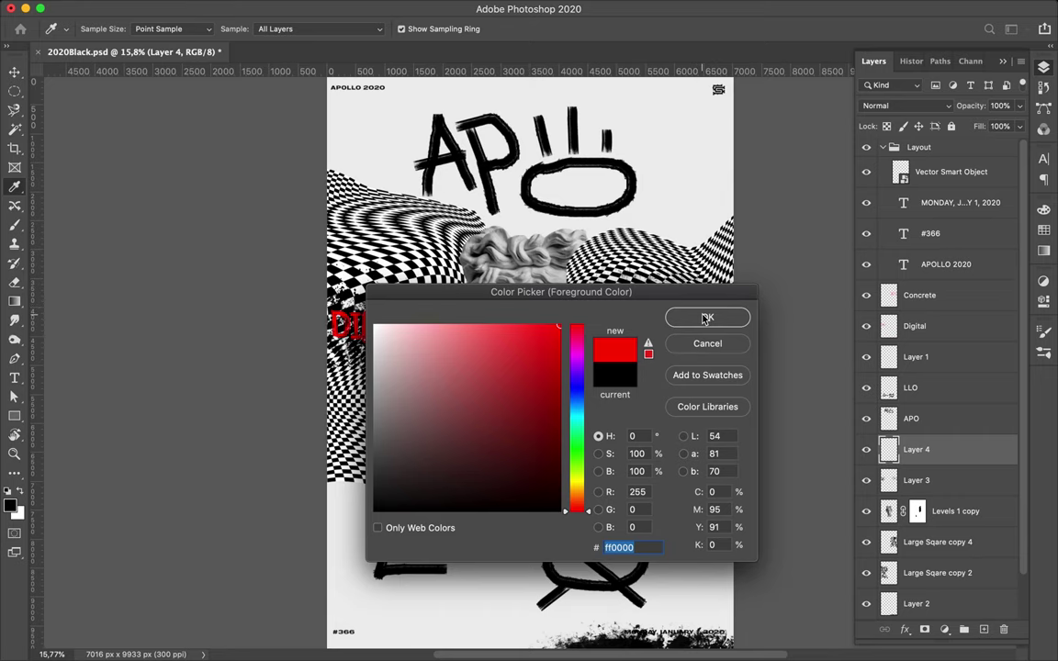
pyautogui.click(706, 318)
pyautogui.moveTo(370, 395); pyautogui.dragTo(536, 529)
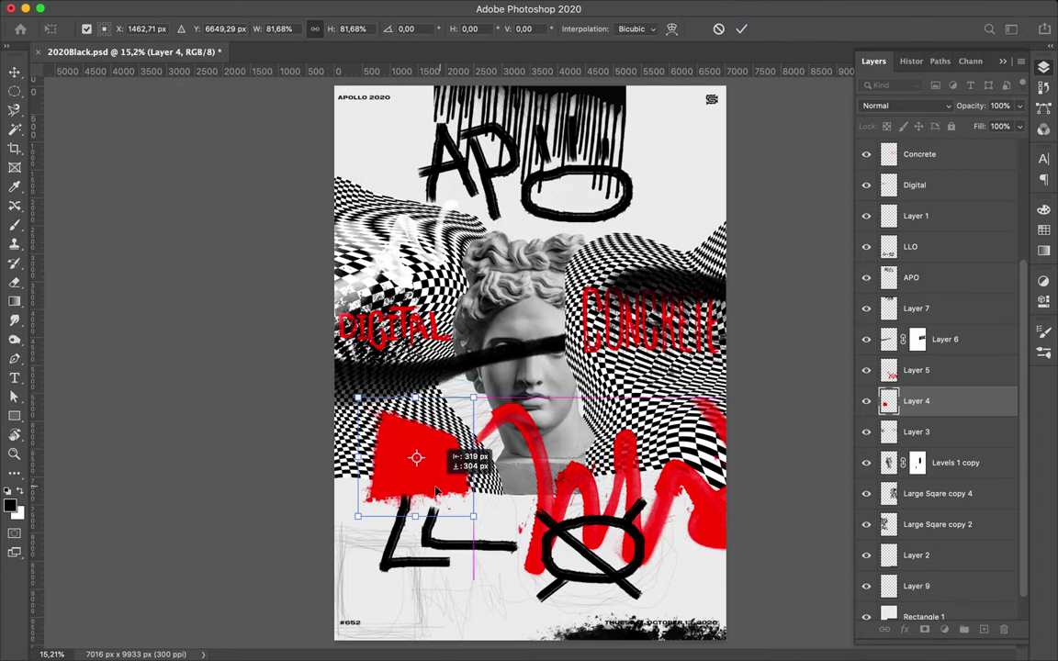
pyautogui.click(380, 532)
pyautogui.press('b')
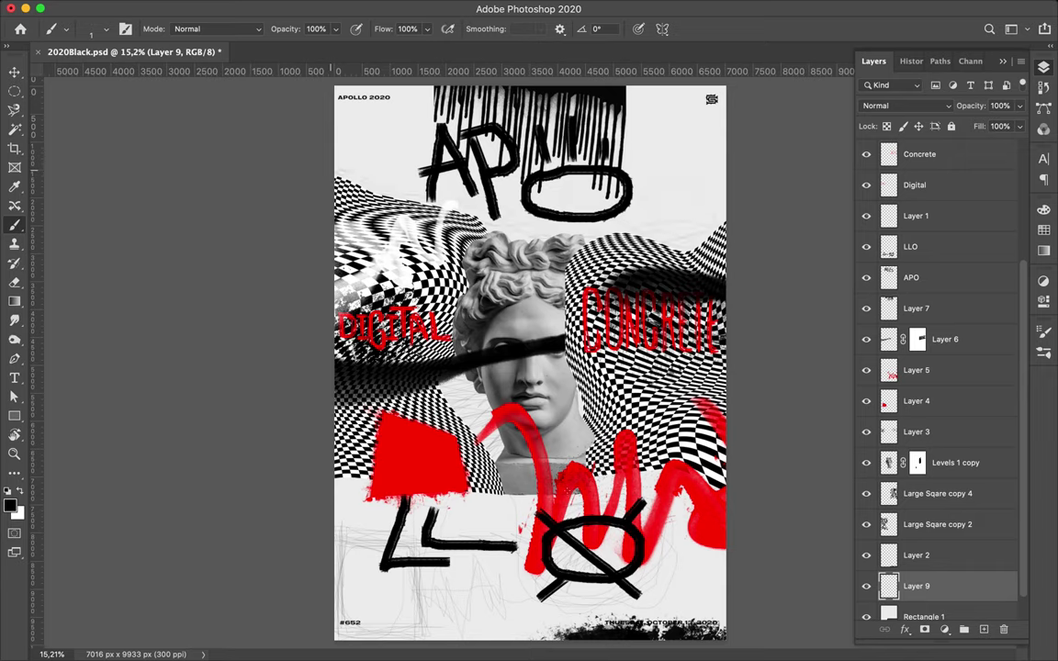
# Set the brush size to 3 px and add a new layer above Layer 8
pyautogui.click(98, 30)
pyautogui.write('3')
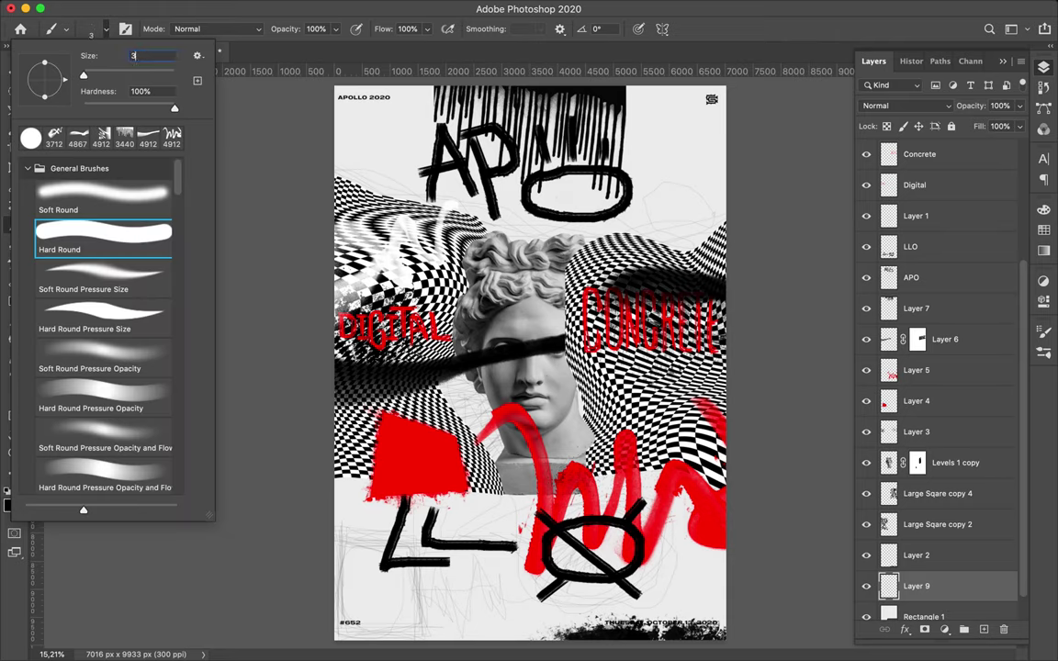
pyautogui.press('Return')
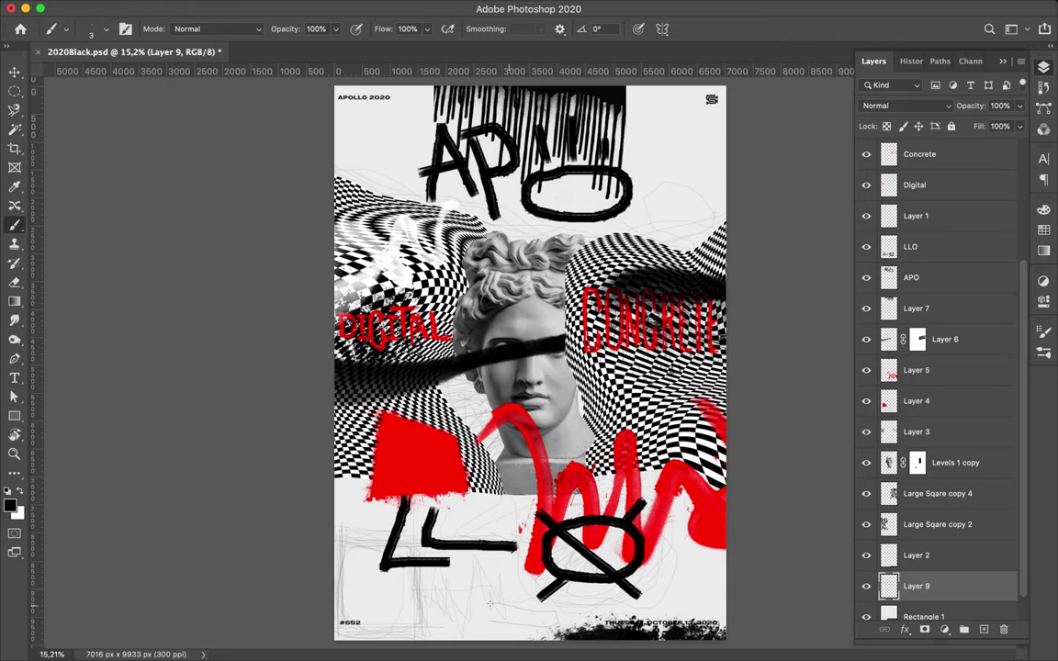
pyautogui.scroll(5, 937, 368)
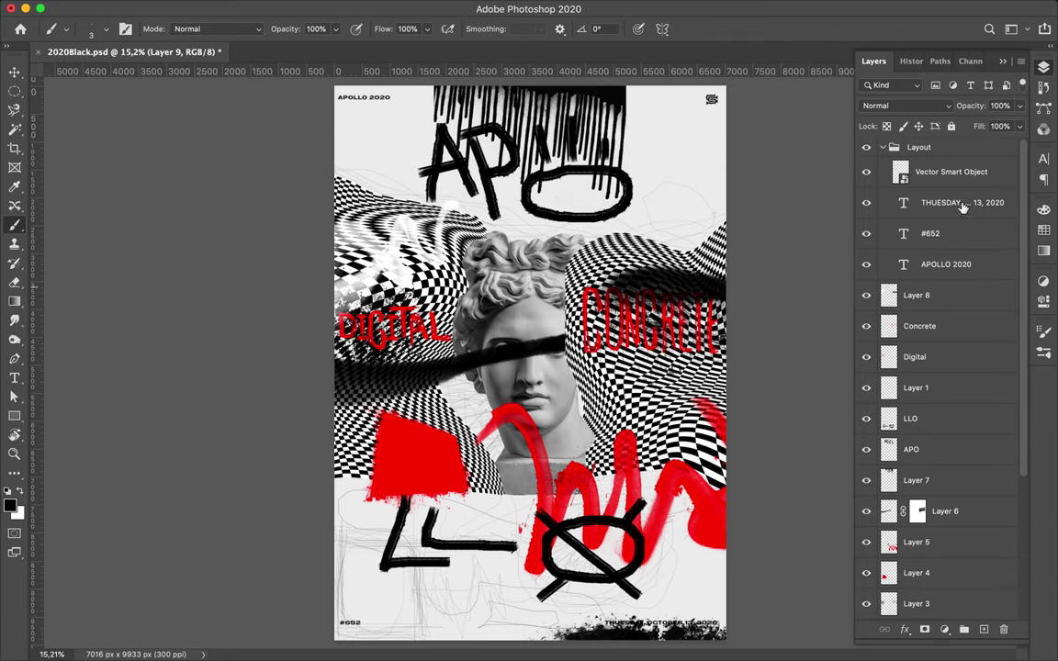
pyautogui.click(919, 295)
pyautogui.click(985, 631)
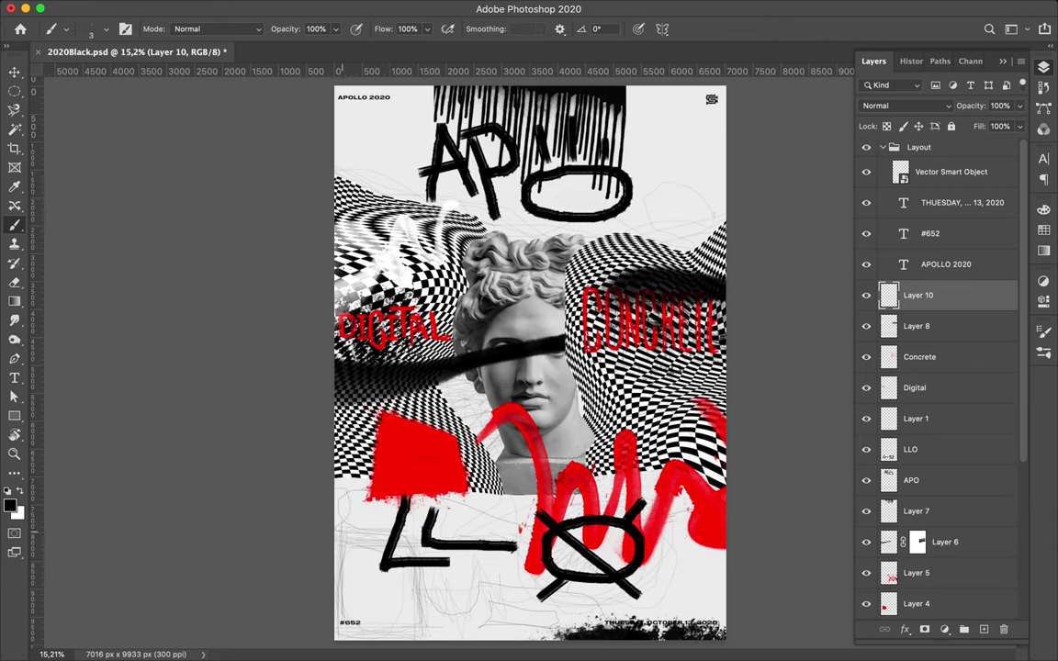
# At 7 px brush size, draw thin scribbles around the poster and a red line lower right
pyautogui.click(91, 28)
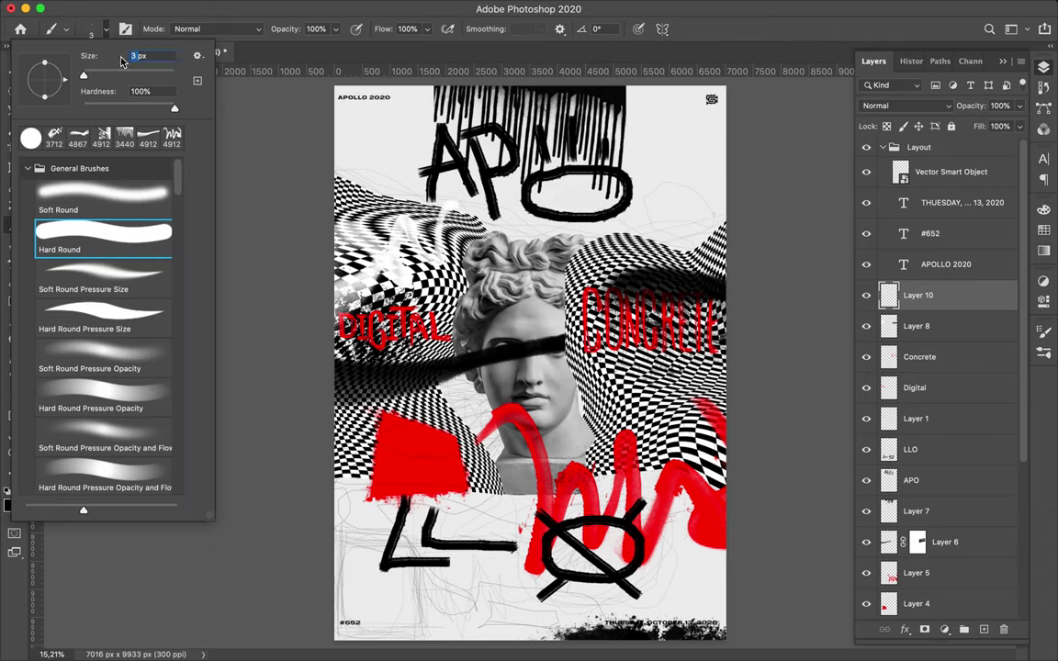
pyautogui.moveTo(108, 56); pyautogui.dragTo(112, 56)
pyautogui.click(703, 574)
pyautogui.moveTo(455, 567); pyautogui.dragTo(514, 577)
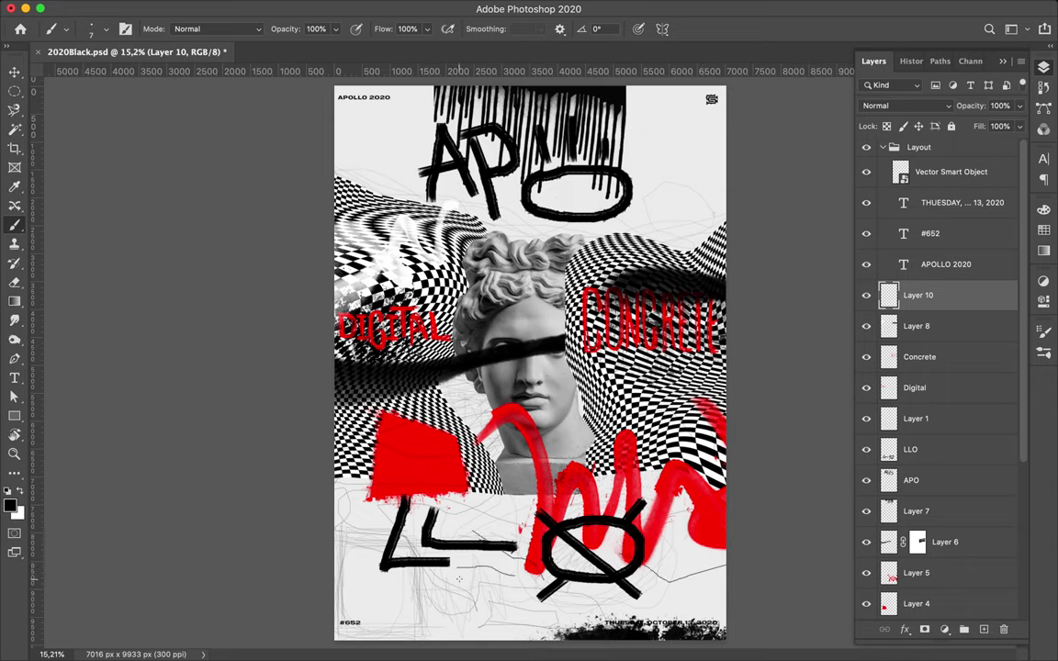
pyautogui.moveTo(530, 219); pyautogui.dragTo(677, 246)
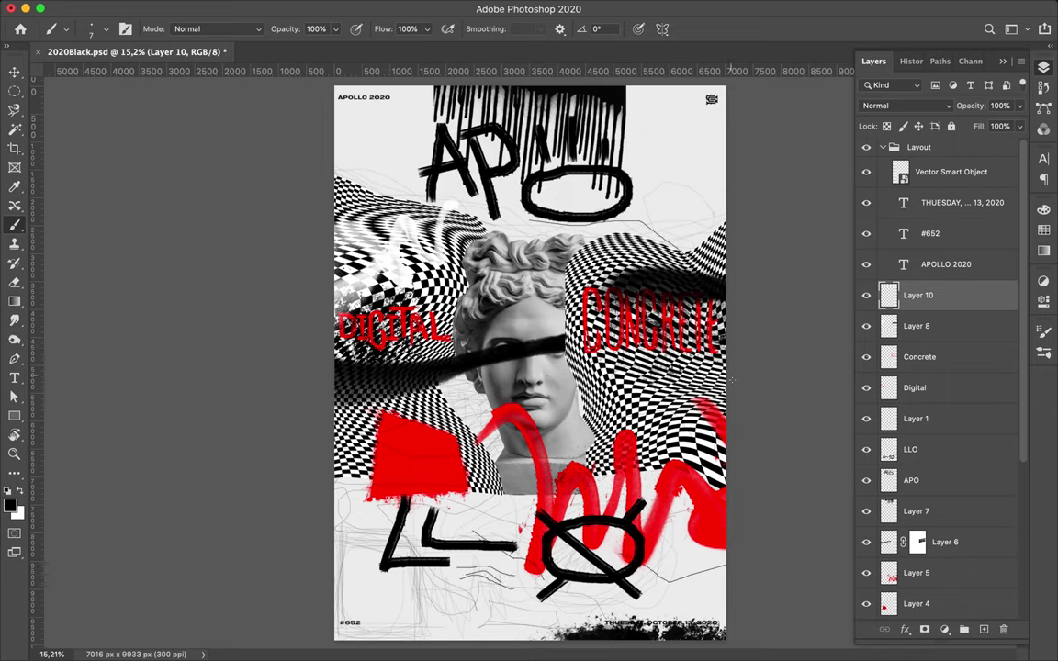
pyautogui.moveTo(441, 577); pyautogui.dragTo(383, 496)
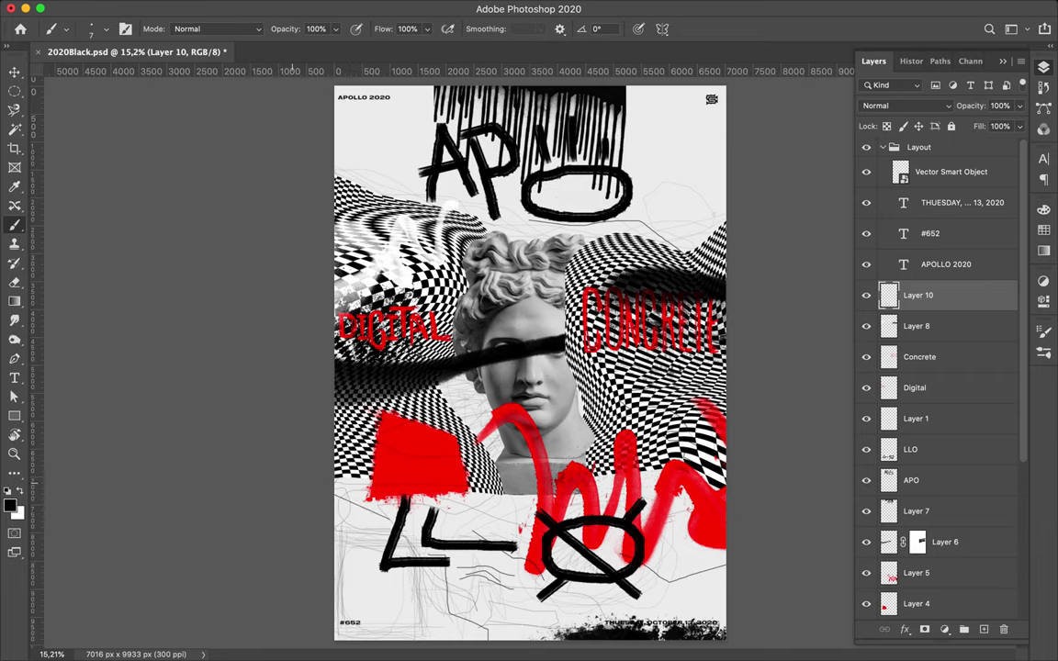
pyautogui.moveTo(336, 496); pyautogui.dragTo(376, 516)
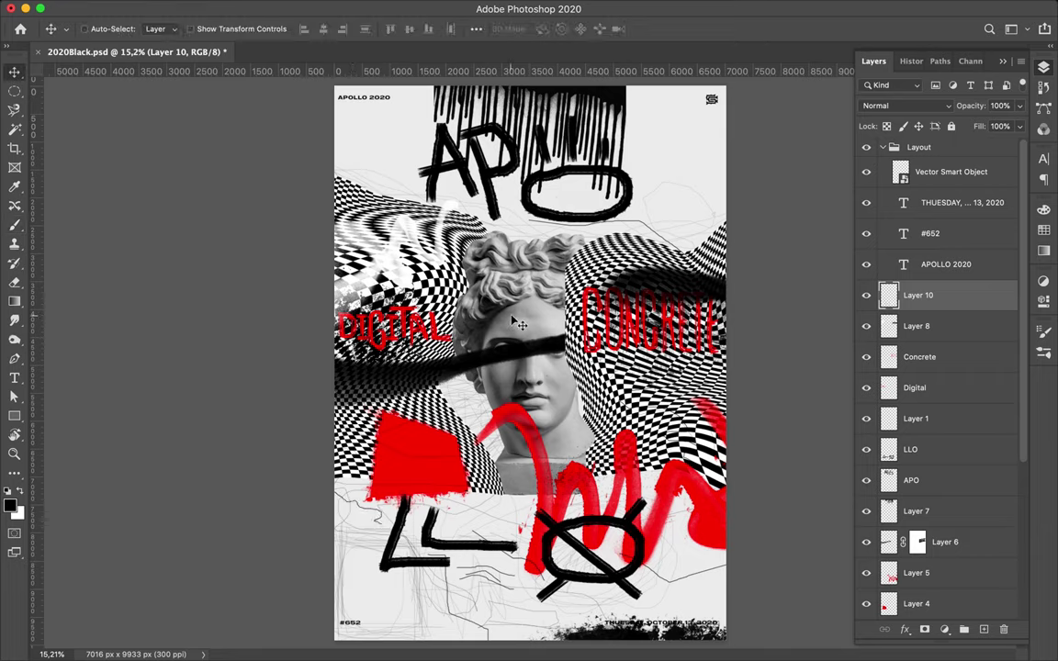
pyautogui.moveTo(725, 578); pyautogui.dragTo(654, 589)
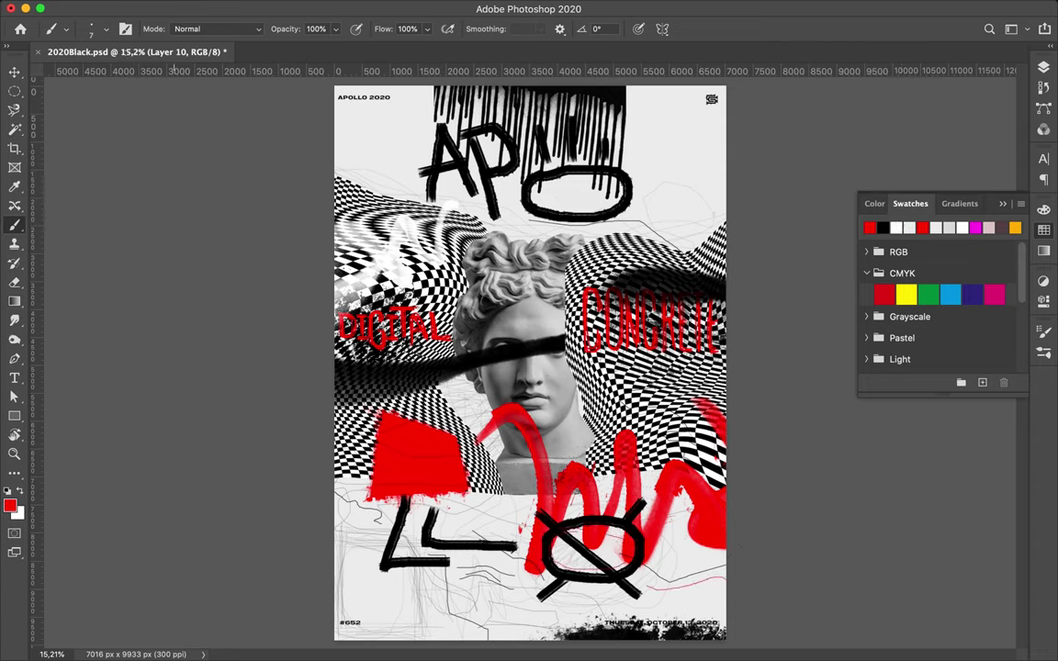
# Paint red accents: a stroke beside DIGITAL, a zigzag above the head, and dots including the nose
pyautogui.click(91, 28)
pyautogui.press('Return')
pyautogui.moveTo(451, 300); pyautogui.dragTo(445, 325)
pyautogui.moveTo(507, 233); pyautogui.dragTo(548, 235)
pyautogui.scroll(3, 539, 344)
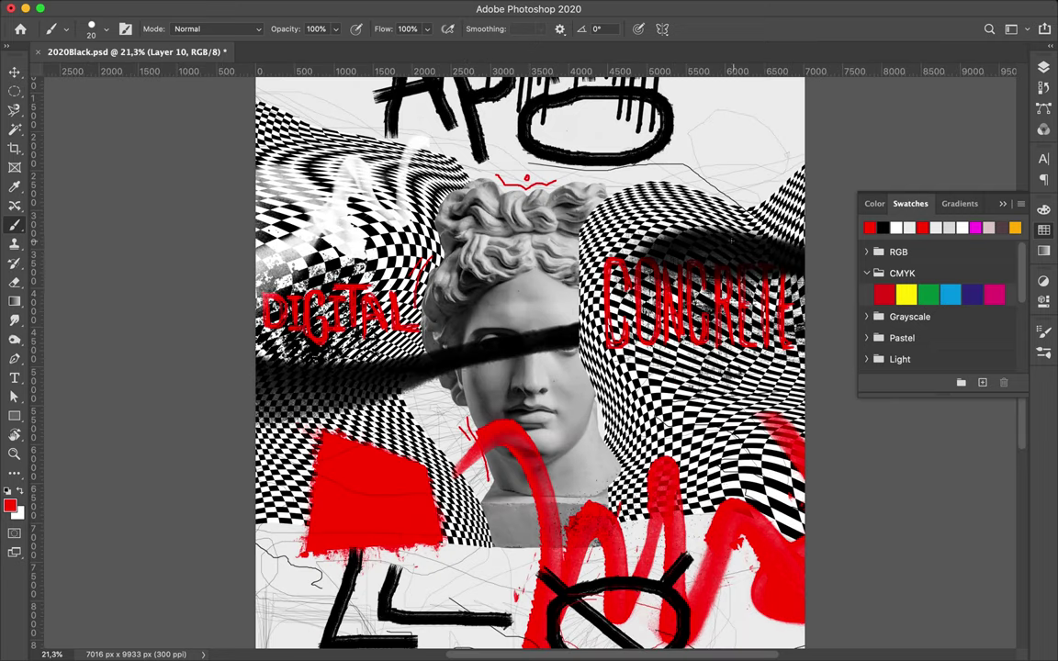
pyautogui.click(389, 258)
pyautogui.scroll(2, 532, 363)
pyautogui.click(530, 391)
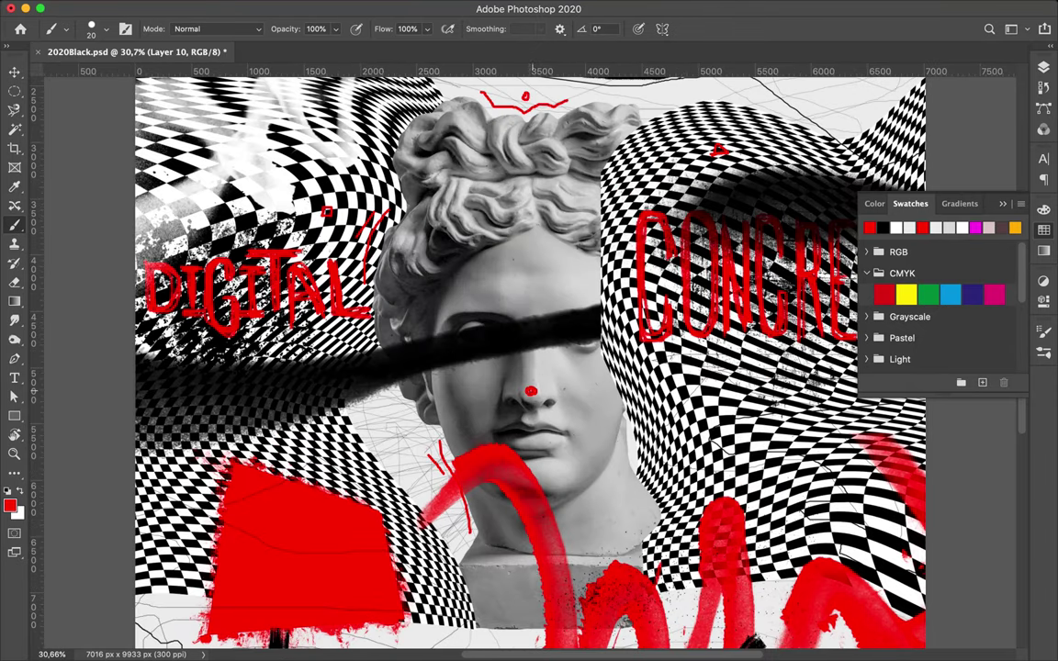
# Reset the colour to black and start stubble marks at the mouth's right corner
pyautogui.press('d')
pyautogui.moveTo(570, 427); pyautogui.dragTo(582, 437)
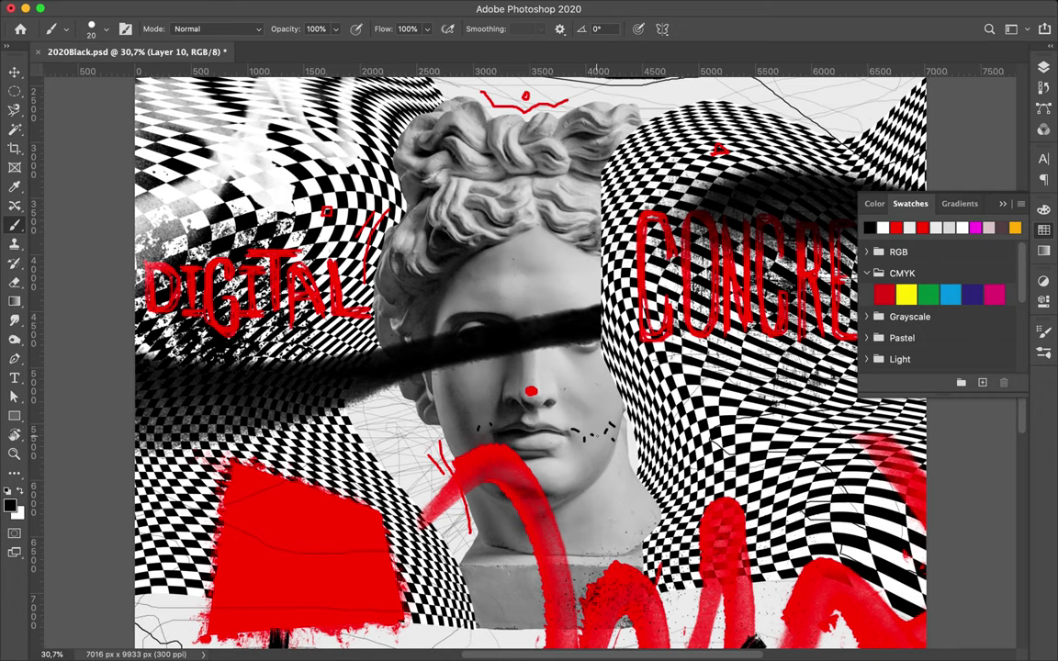
pyautogui.scroll(3, 542, 377)
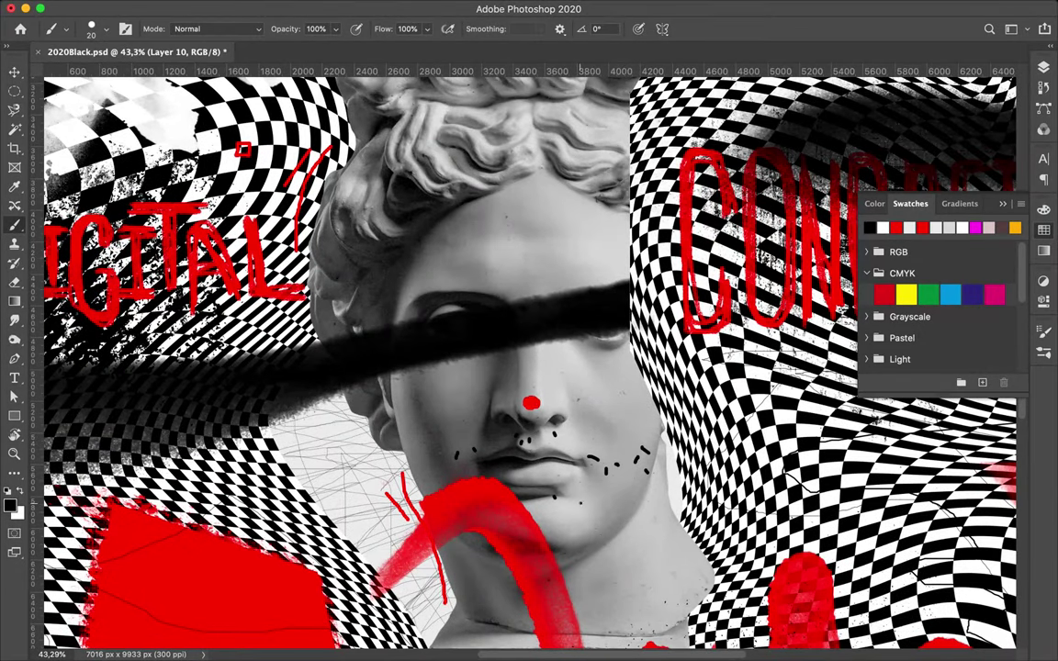
# Stipple black beard dots along the right side of the chin
pyautogui.click(650, 444)
pyautogui.click(626, 468)
pyautogui.click(615, 483)
pyautogui.click(604, 494)
pyautogui.click(593, 498)
pyautogui.click(578, 516)
# Stipple more beard dots left of the mouth, on the chin's left side and centre
pyautogui.click(442, 457)
pyautogui.click(432, 469)
pyautogui.click(402, 432)
pyautogui.click(399, 441)
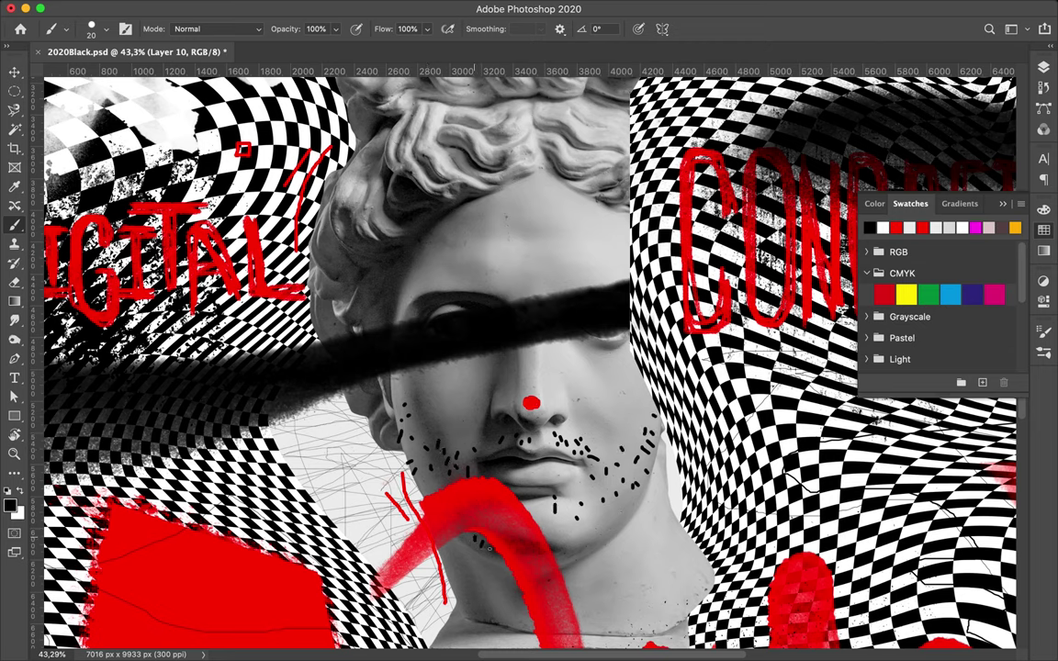
pyautogui.click(516, 492)
pyautogui.click(531, 501)
pyautogui.click(551, 533)
pyautogui.click(561, 513)
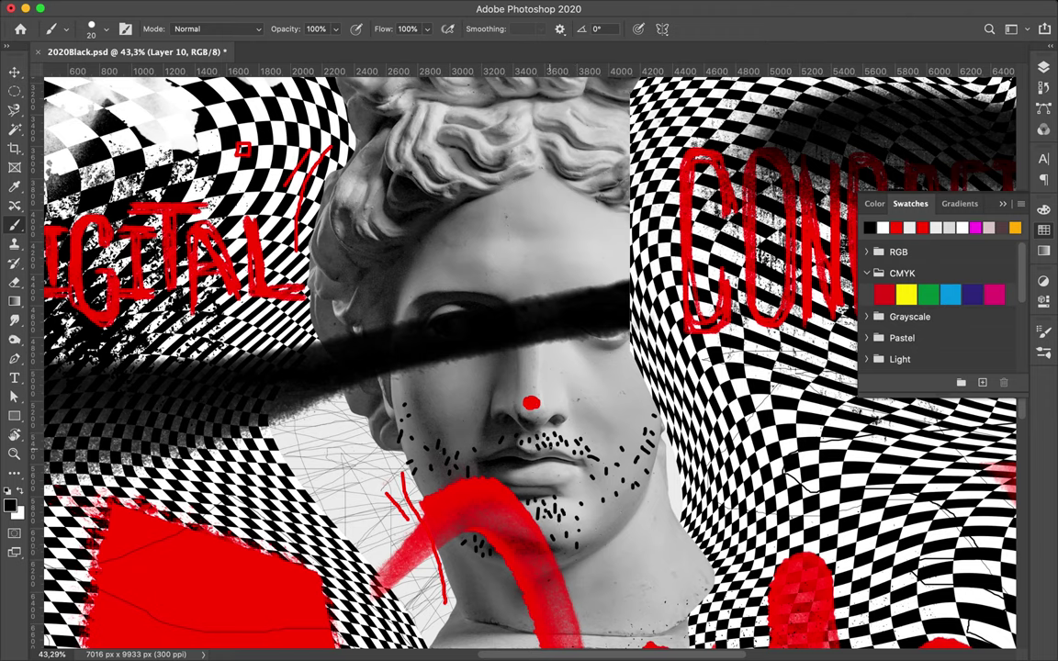
pyautogui.scroll(1, 508, 443)
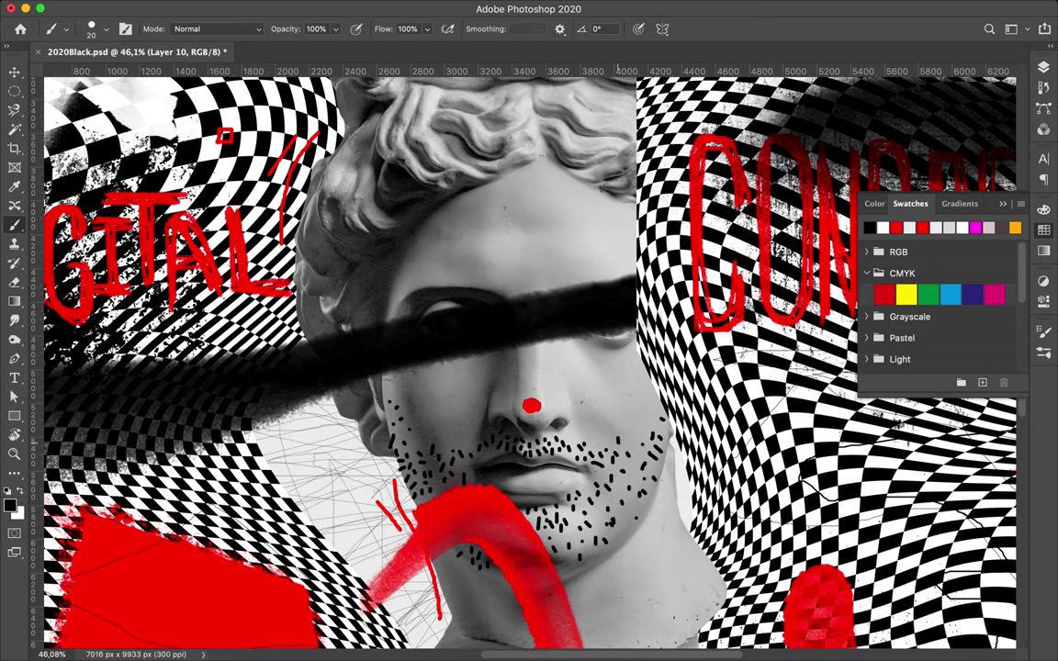
pyautogui.scroll(3, 530, 361)
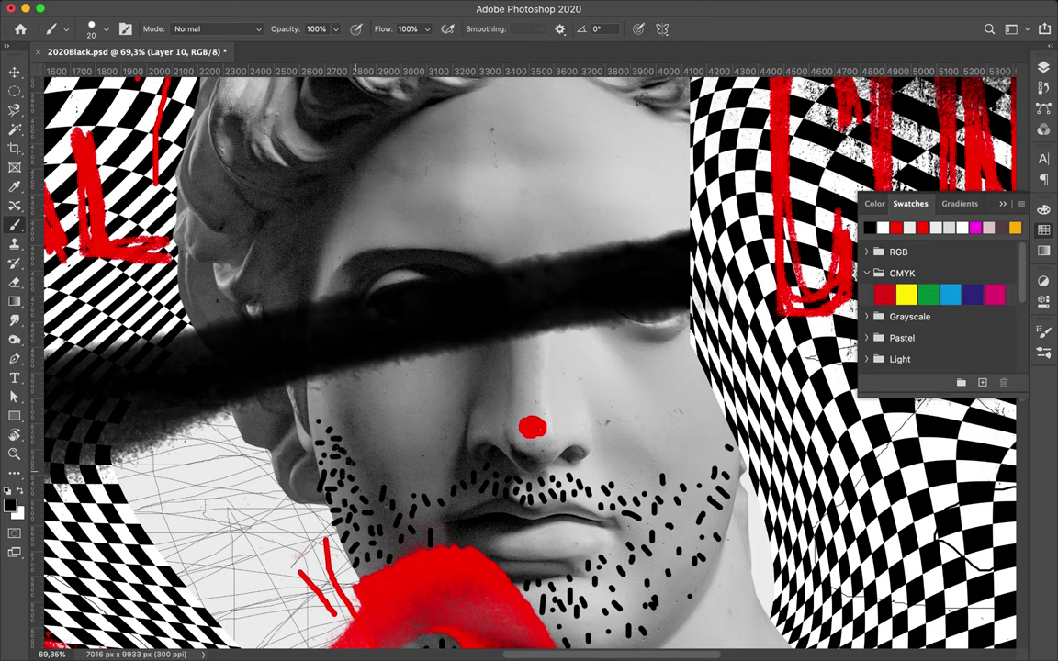
# Paint short black dashes on the left cheek, across the beard and along its bottom
pyautogui.moveTo(316, 440); pyautogui.dragTo(322, 446)
pyautogui.moveTo(402, 495); pyautogui.dragTo(402, 508)
pyautogui.moveTo(358, 464); pyautogui.dragTo(358, 501)
pyautogui.moveTo(377, 459)
pyautogui.mouseDown()
pyautogui.moveTo(383, 480)
pyautogui.moveTo(437, 514)
pyautogui.moveTo(465, 510)
pyautogui.mouseUp()
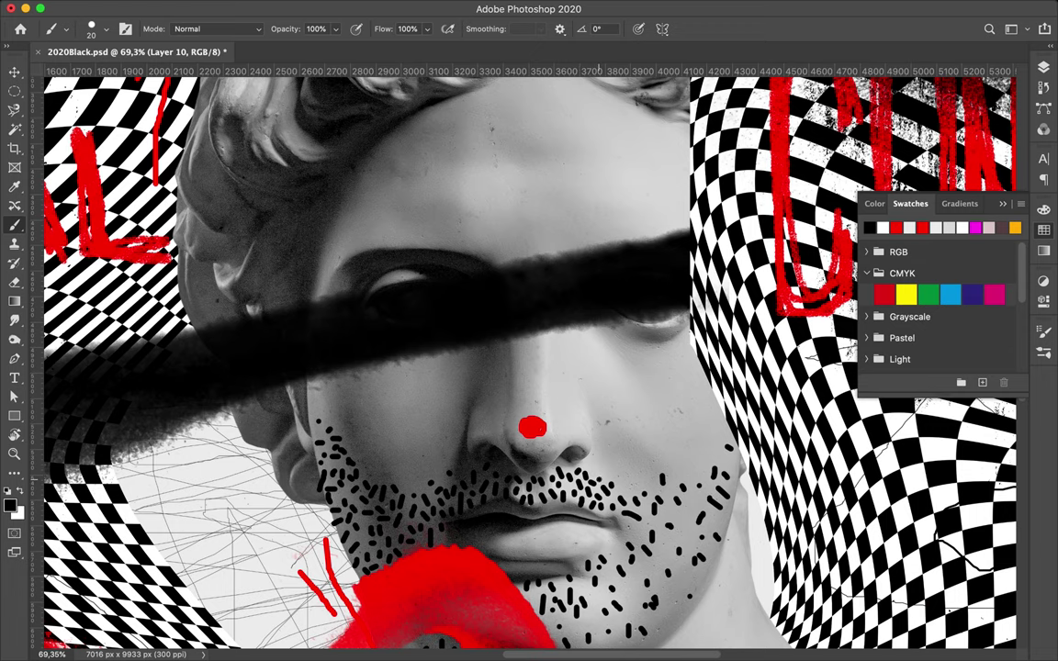
pyautogui.scroll(-5, 548, 419)
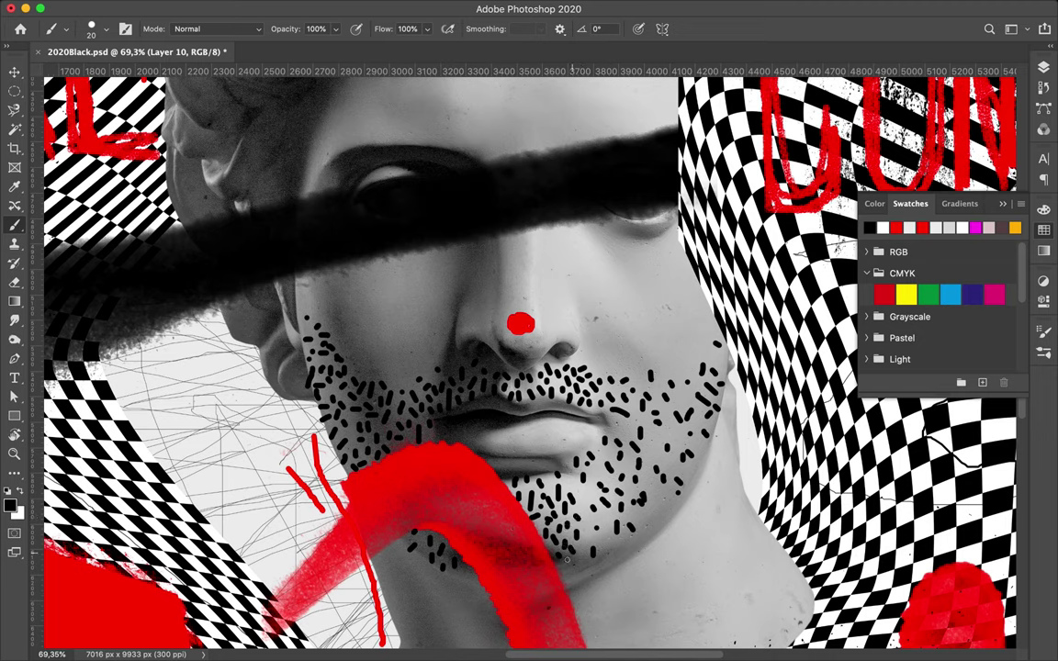
pyautogui.moveTo(565, 553)
pyautogui.mouseDown()
pyautogui.moveTo(578, 577)
pyautogui.moveTo(598, 578)
pyautogui.mouseUp()
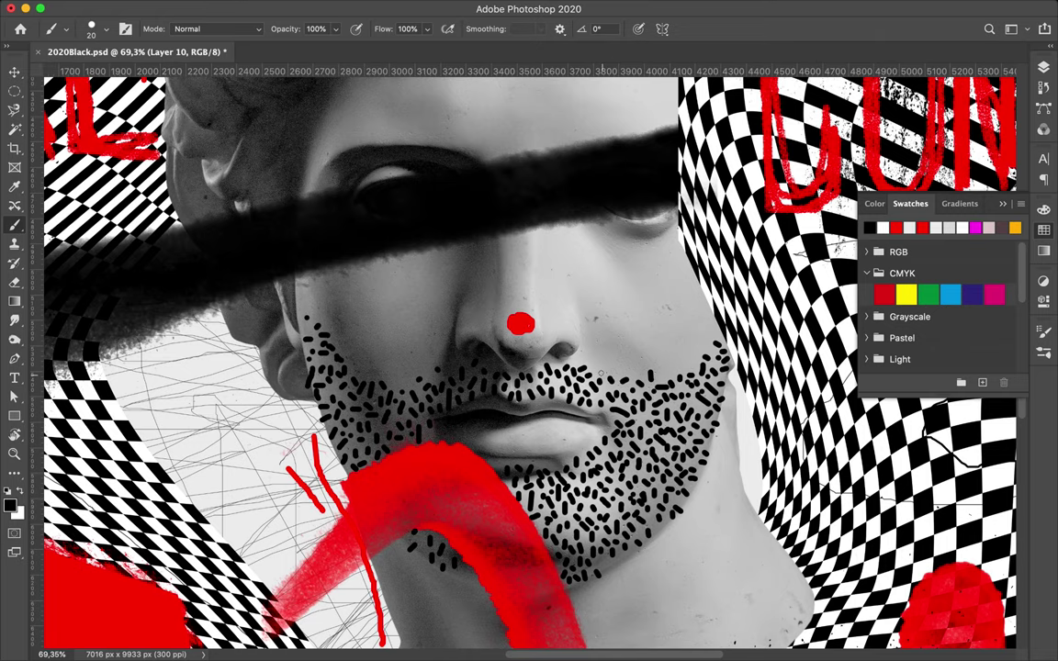
# Fit the poster in view and save 2020Black.psd
pyautogui.hotkey('ctrl', '0')
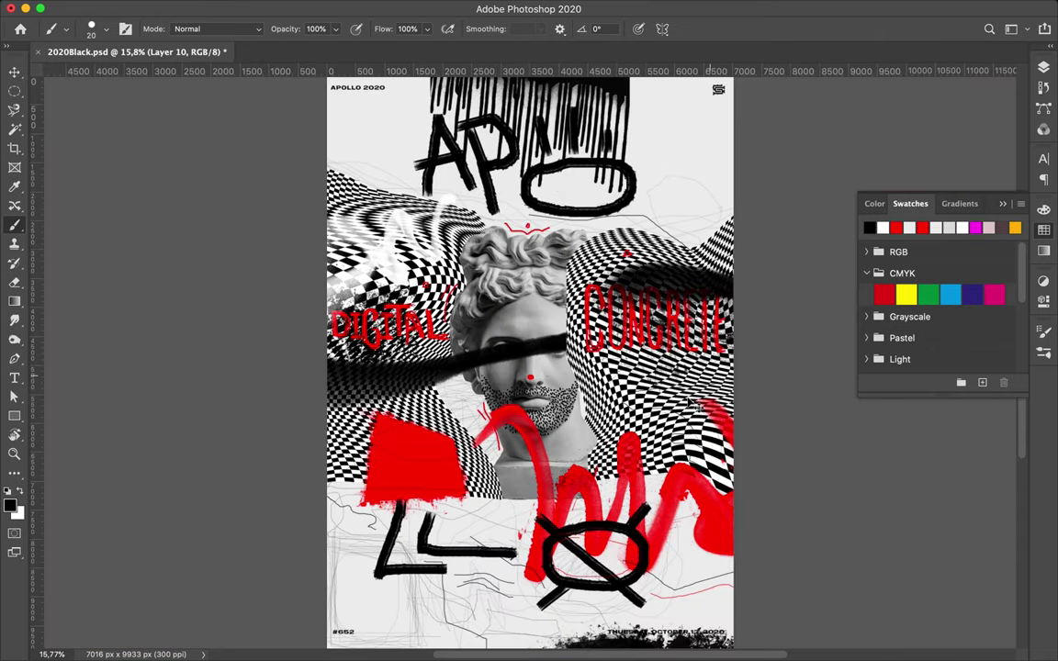
pyautogui.hotkey('ctrl', 's')
pyautogui.scroll(2, 529, 361)
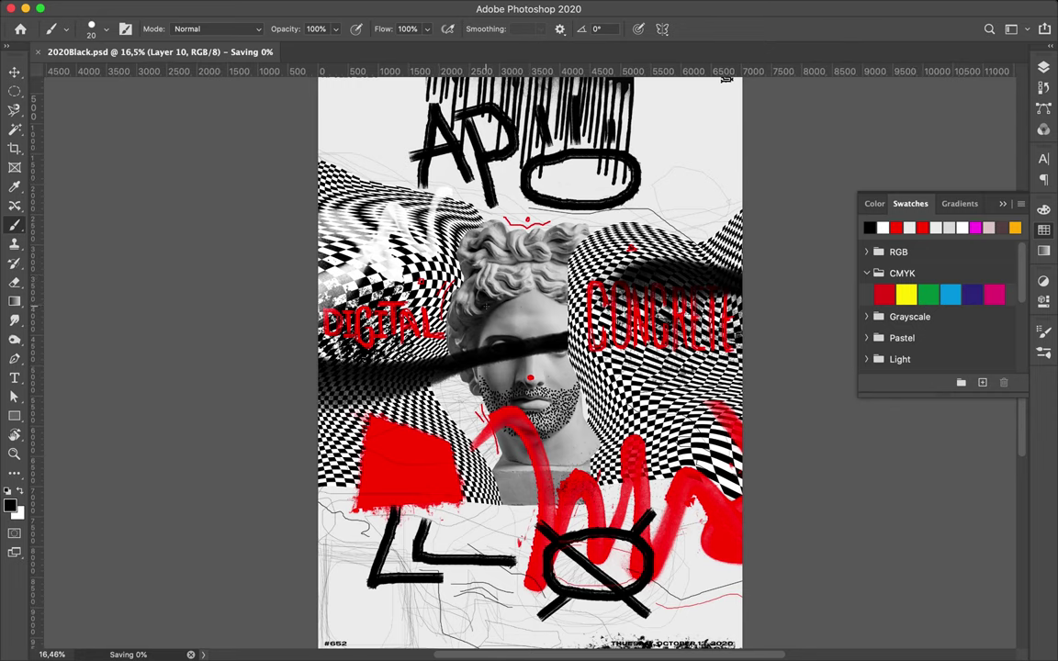
pyautogui.scroll(2, 529, 361)
pyautogui.scroll(2, 529, 361)
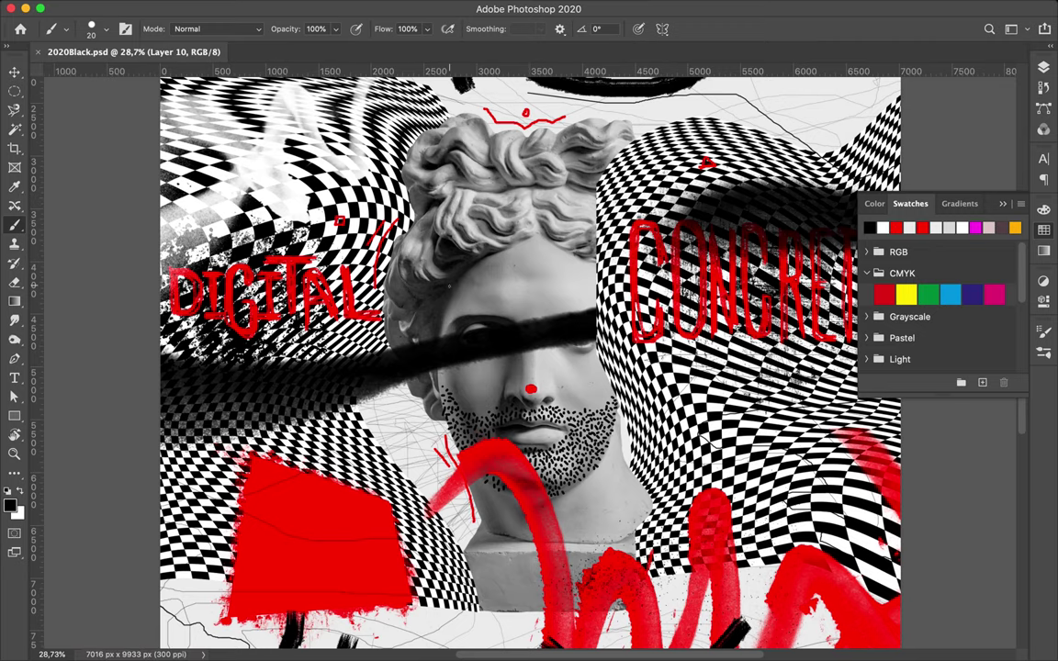
# Outline a bar shape across the statue's forehead with the brush
pyautogui.moveTo(479, 257)
pyautogui.mouseDown()
pyautogui.moveTo(595, 263)
pyautogui.moveTo(451, 285)
pyautogui.mouseUp()
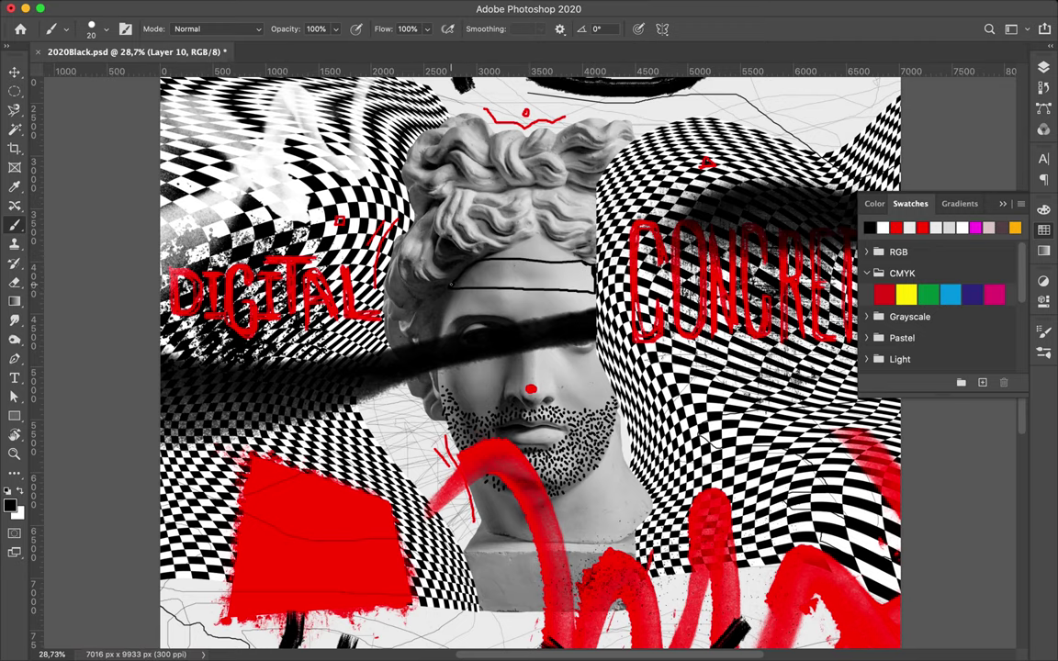
pyautogui.scroll(5, 531, 363)
pyautogui.moveTo(356, 198)
pyautogui.mouseDown()
pyautogui.moveTo(381, 133)
pyautogui.moveTo(470, 126)
pyautogui.moveTo(605, 133)
pyautogui.moveTo(604, 142)
pyautogui.mouseUp()
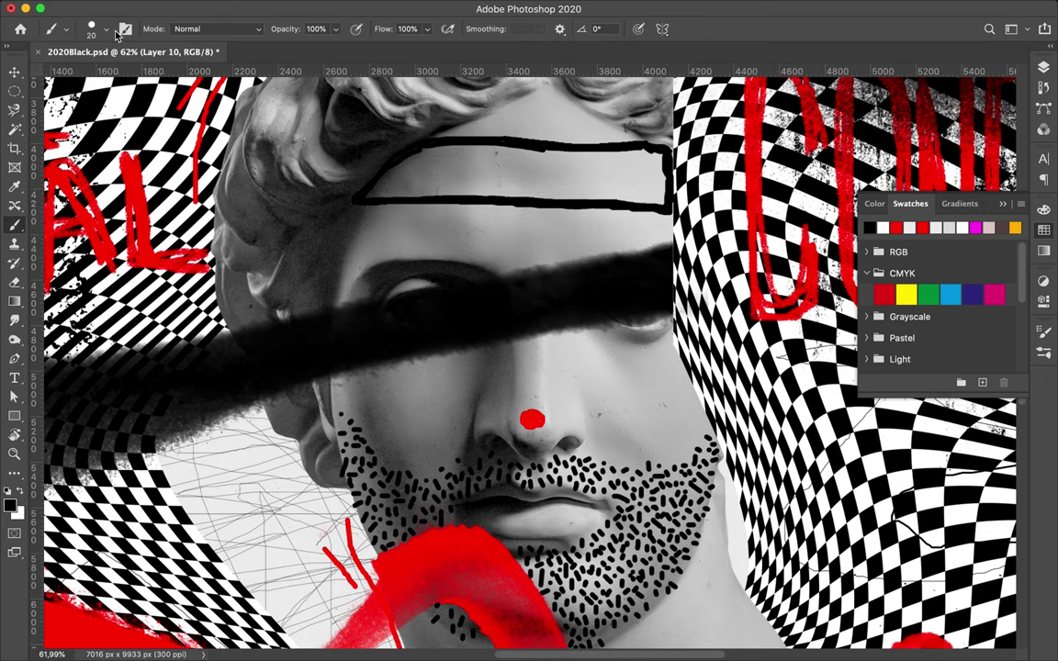
# Enlarge the brush to 70 px and fill the forehead bar solid black, then fit the view
pyautogui.rightClick(450, 149)
pyautogui.moveTo(528, 183); pyautogui.dragTo(550, 184)
pyautogui.press('Return')
pyautogui.click(424, 183)
pyautogui.moveTo(395, 144)
pyautogui.mouseDown()
pyautogui.moveTo(547, 145)
pyautogui.moveTo(659, 198)
pyautogui.moveTo(359, 170)
pyautogui.moveTo(392, 153)
pyautogui.moveTo(395, 166)
pyautogui.mouseUp()
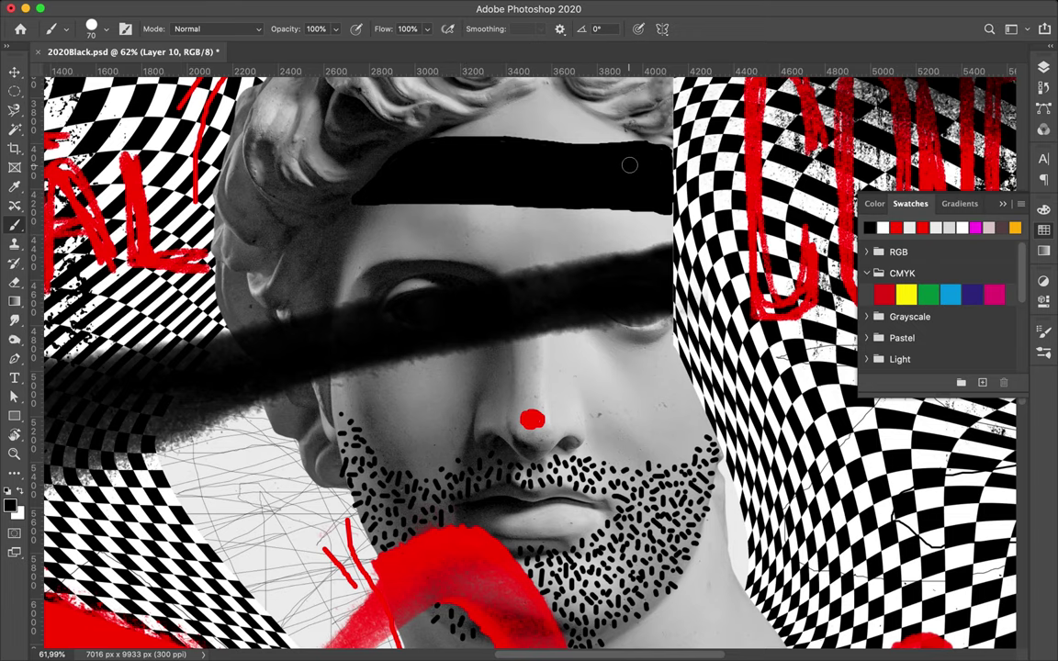
pyautogui.hotkey('ctrl', '0')
# Switch to the Move tool and save 2020Black.psd with the new forehead bar
pyautogui.press('v')
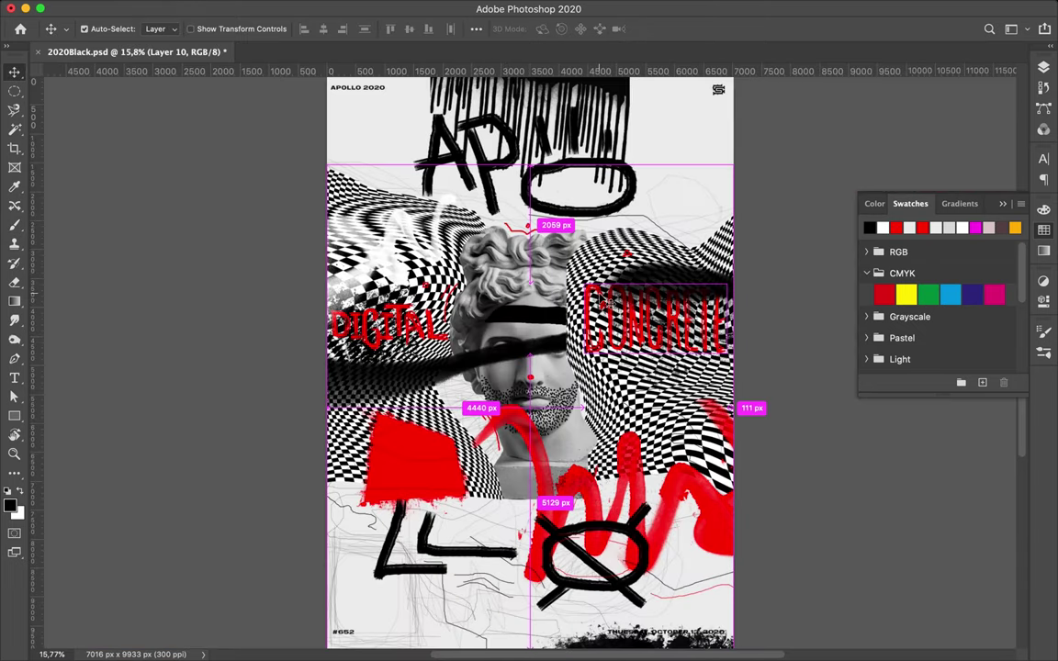
pyautogui.hotkey('ctrl', 's')
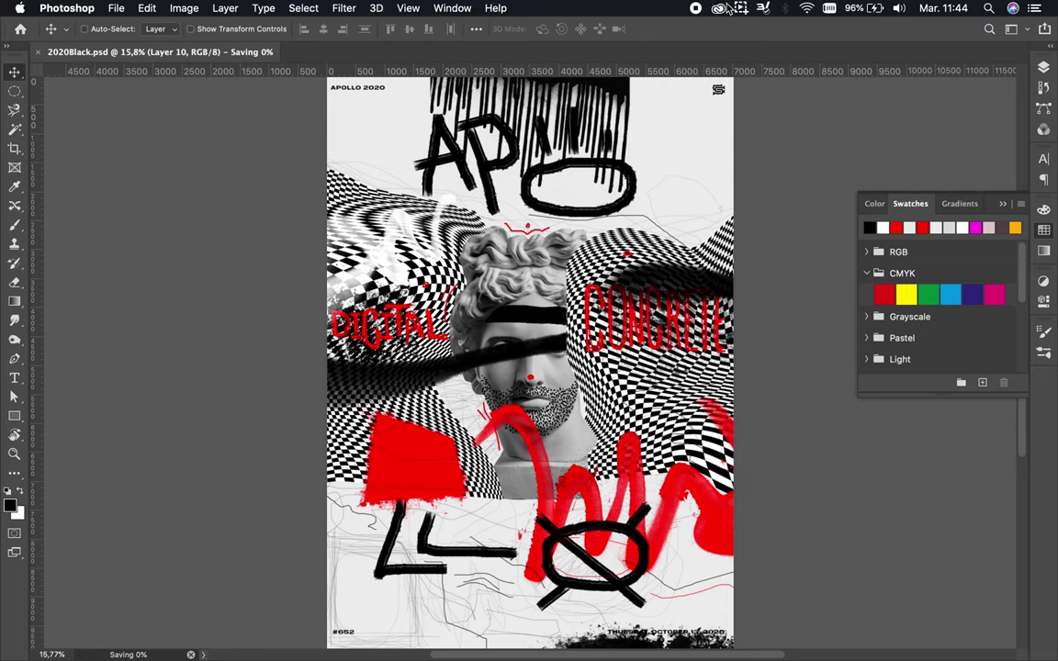